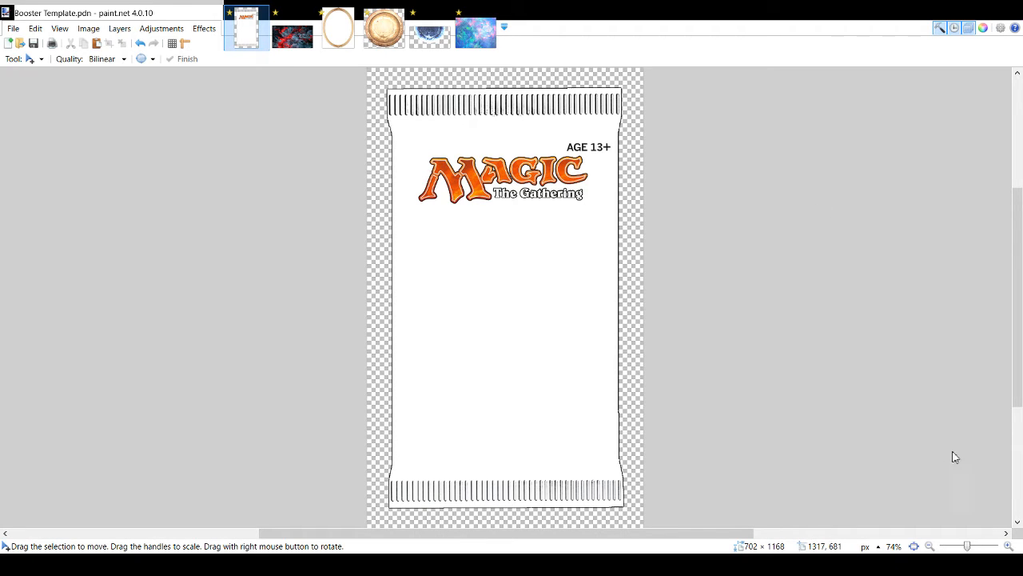
- Show the pastel background texture, oval-framed violinist artwork and pack caption layers on the booster template
{"action": "left_click", "coordinate": [992, 434]}
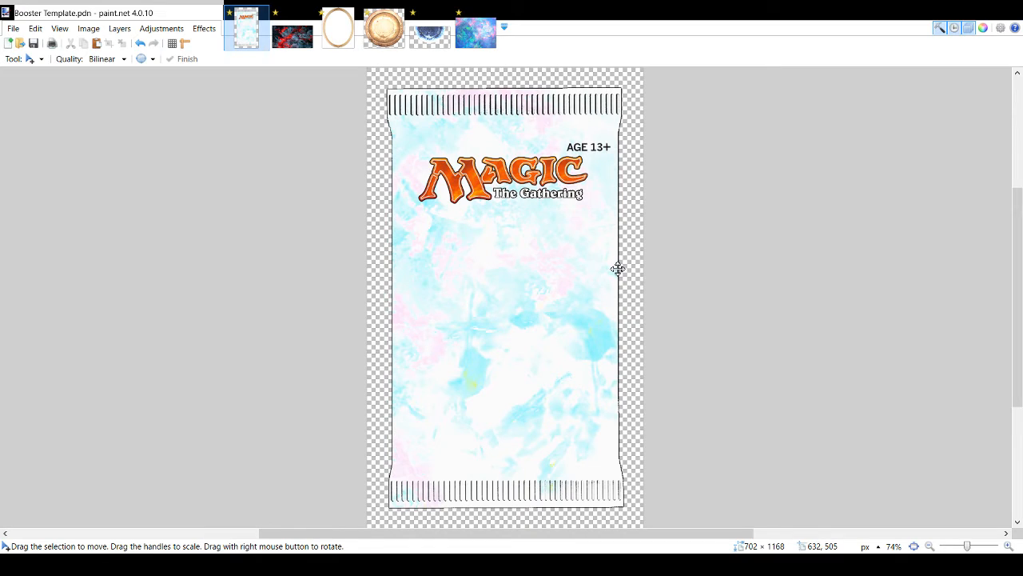
{"action": "left_click", "coordinate": [993, 404]}
{"action": "left_click", "coordinate": [994, 375]}
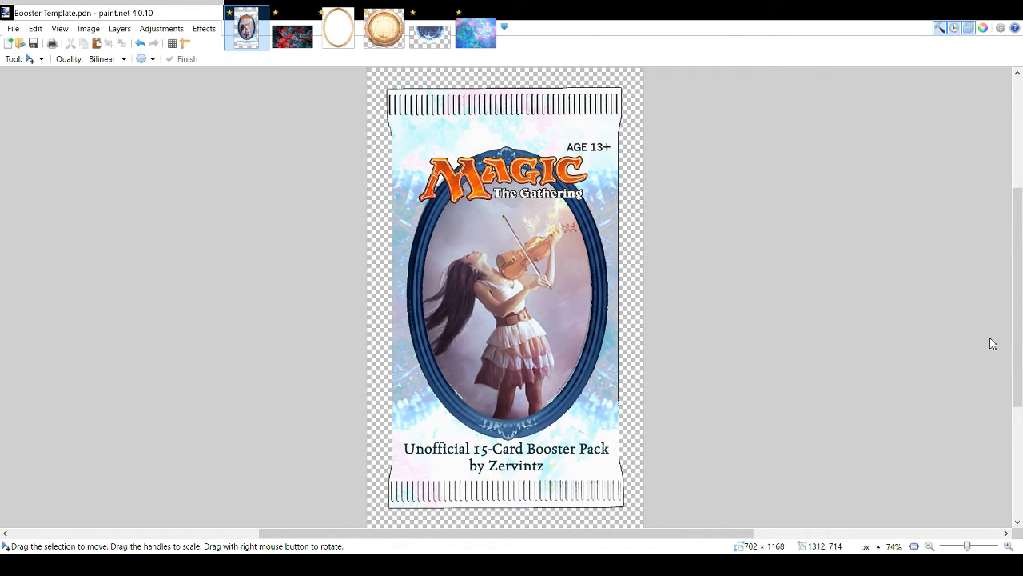
- Try a solid black backdrop around the booster pack, then restore the transparent surroundings
{"action": "key", "text": "BackSpace"}
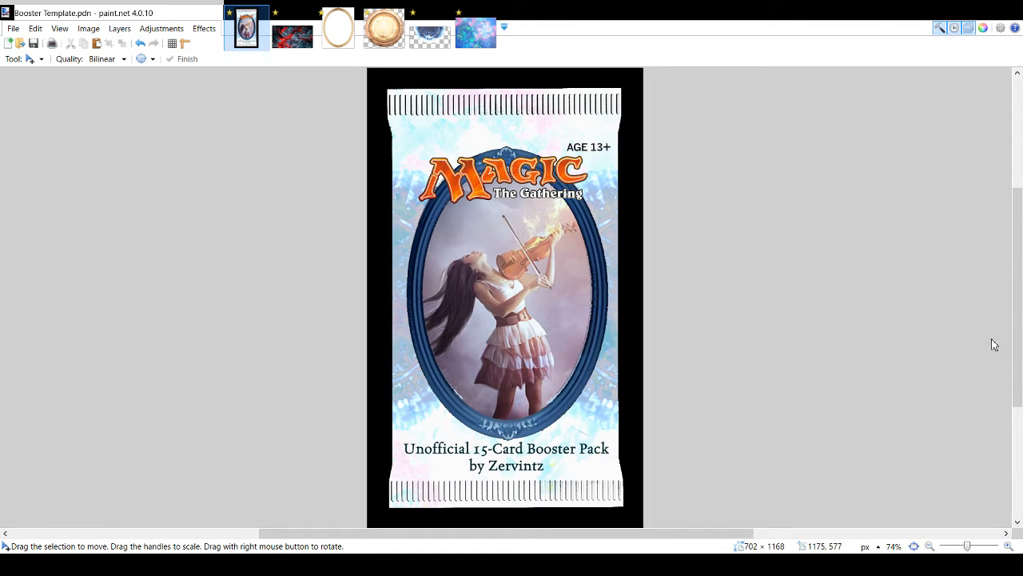
{"action": "key", "text": "Delete"}
{"action": "key", "text": "s"}
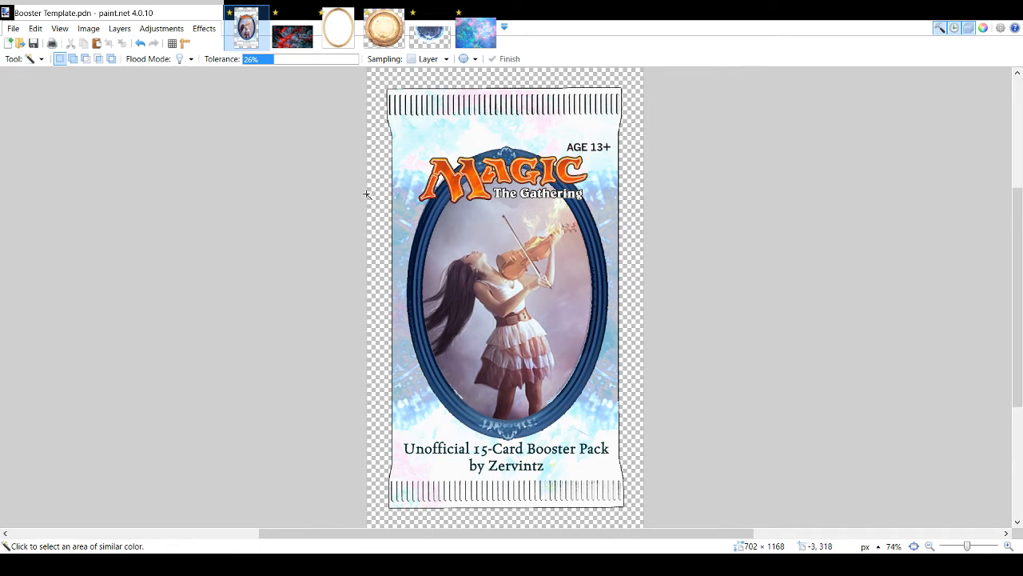
- Try filling the area around the pack through a Magic Wand selection, then undo the fill and deselect
{"action": "left_click", "coordinate": [372, 195]}
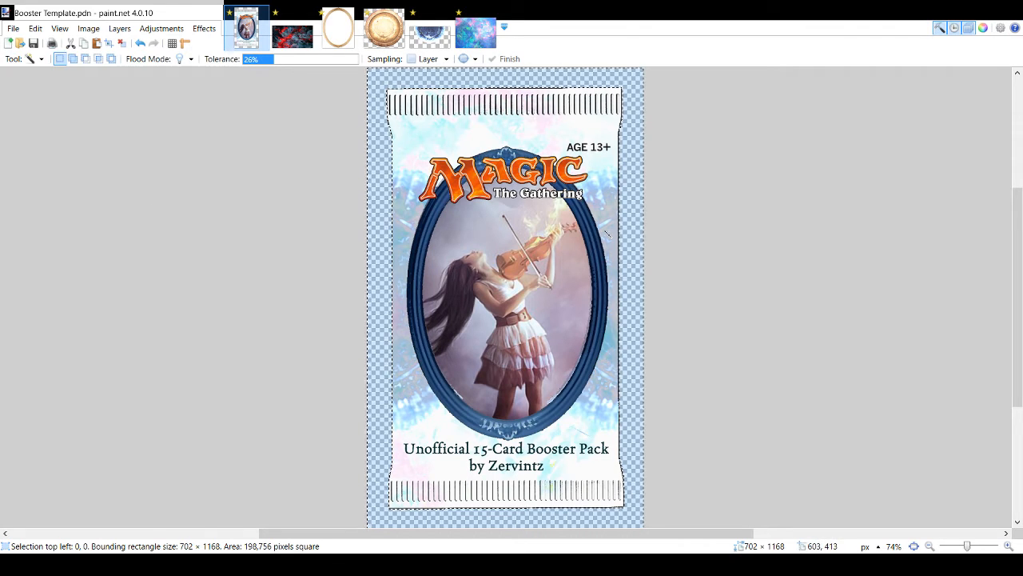
{"action": "key", "text": "BackSpace"}
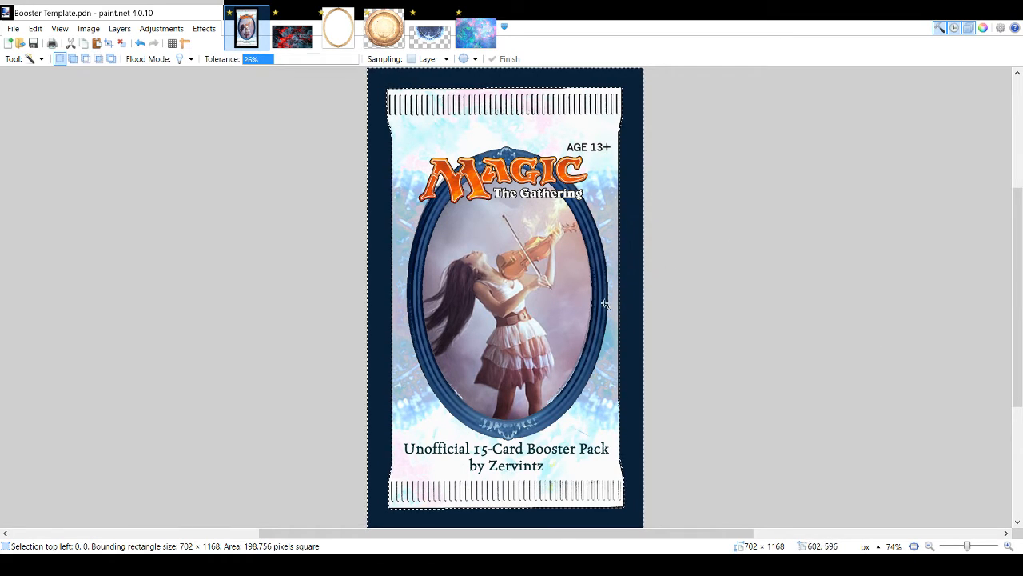
{"action": "key", "text": "ctrl+z"}
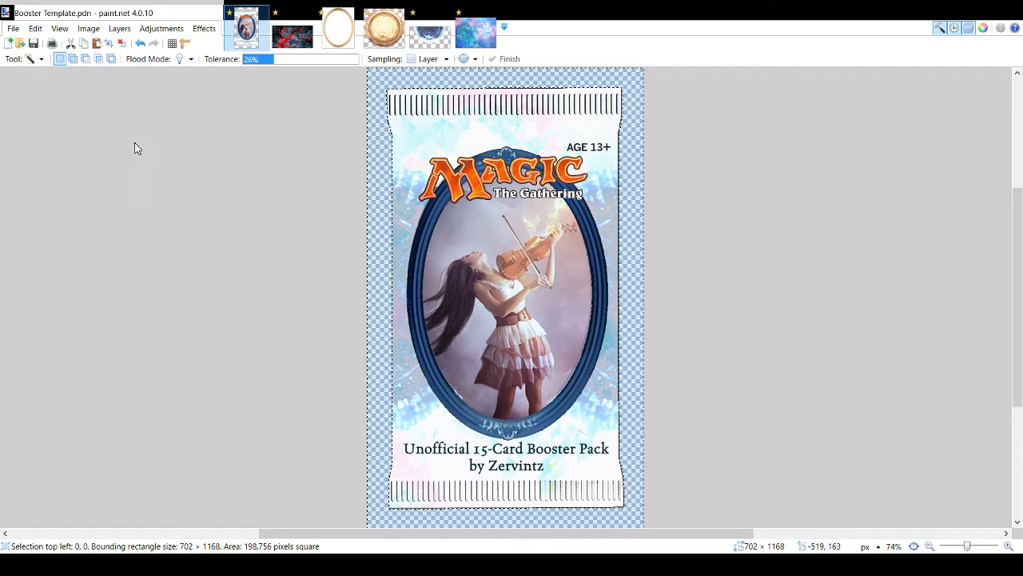
{"action": "key", "text": "s"}
{"action": "key", "text": "ctrl+d"}
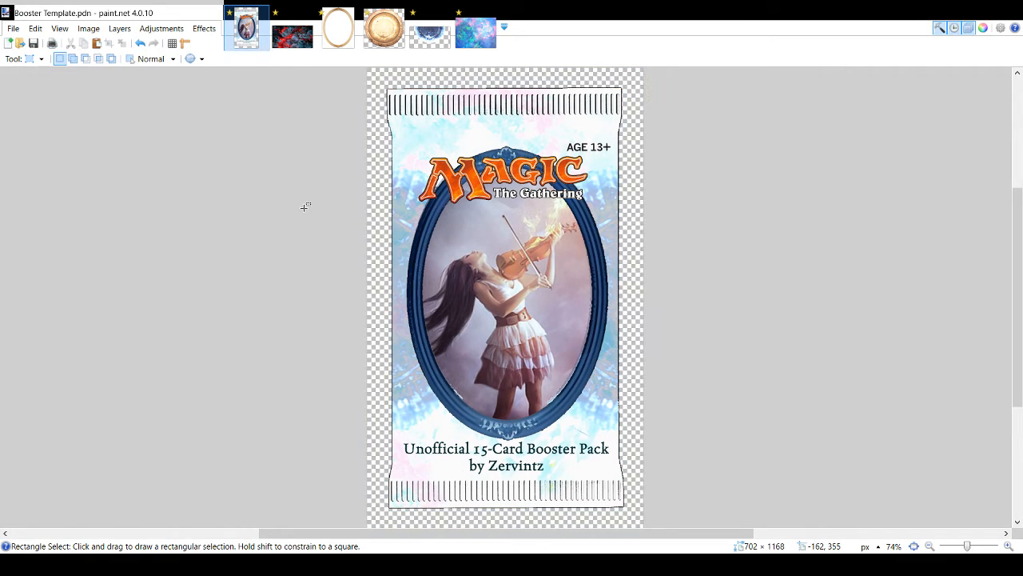
- Show the AENYR title layers, including the black lettering and its multicoloured texture
{"action": "left_click", "coordinate": [991, 357]}
{"action": "left_click", "coordinate": [991, 316]}
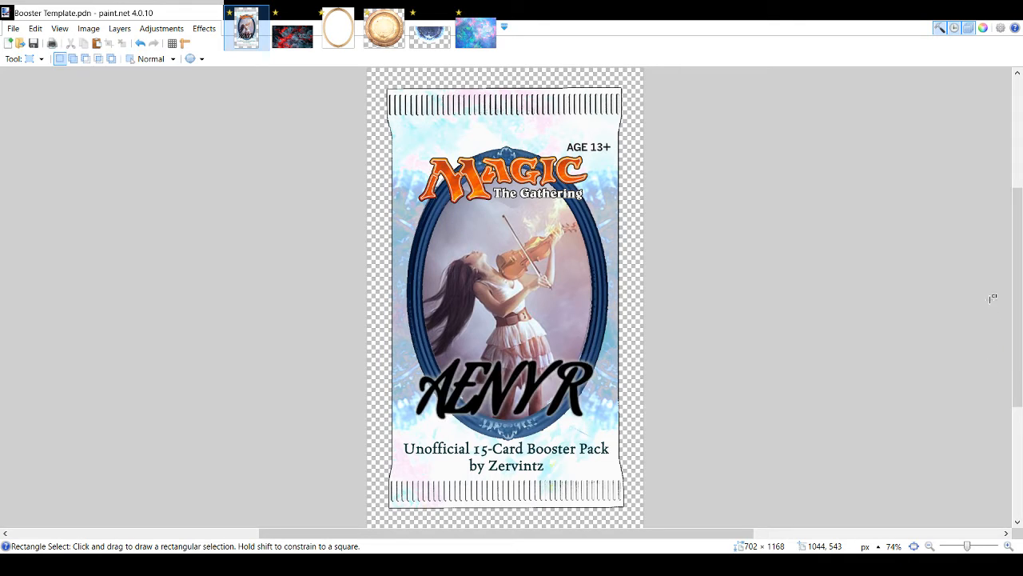
{"action": "left_click", "coordinate": [991, 272]}
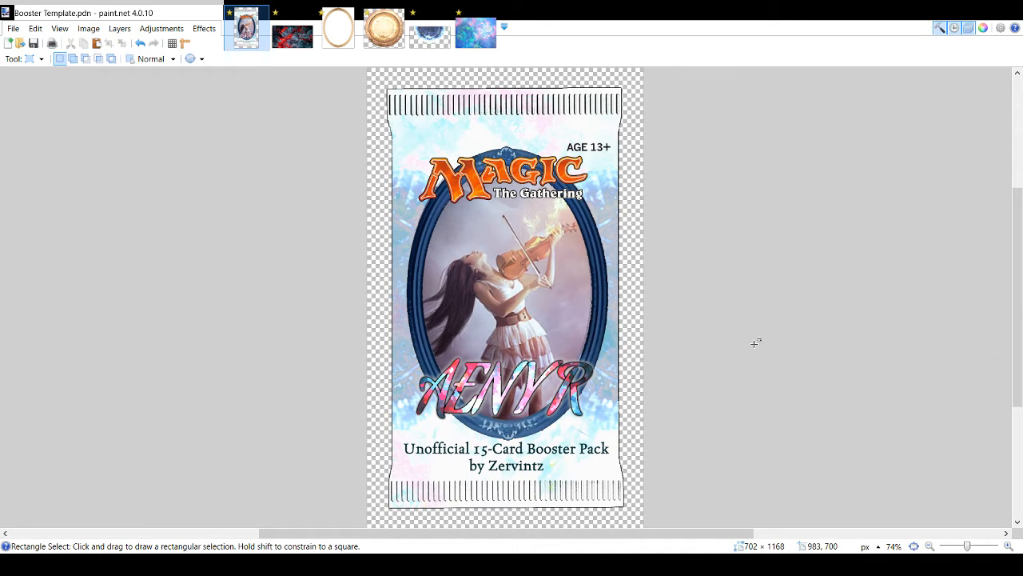
- Toggle the AENYR title's shading and dark outline layers to examine what each one contributes
{"action": "left_click", "coordinate": [994, 370]}
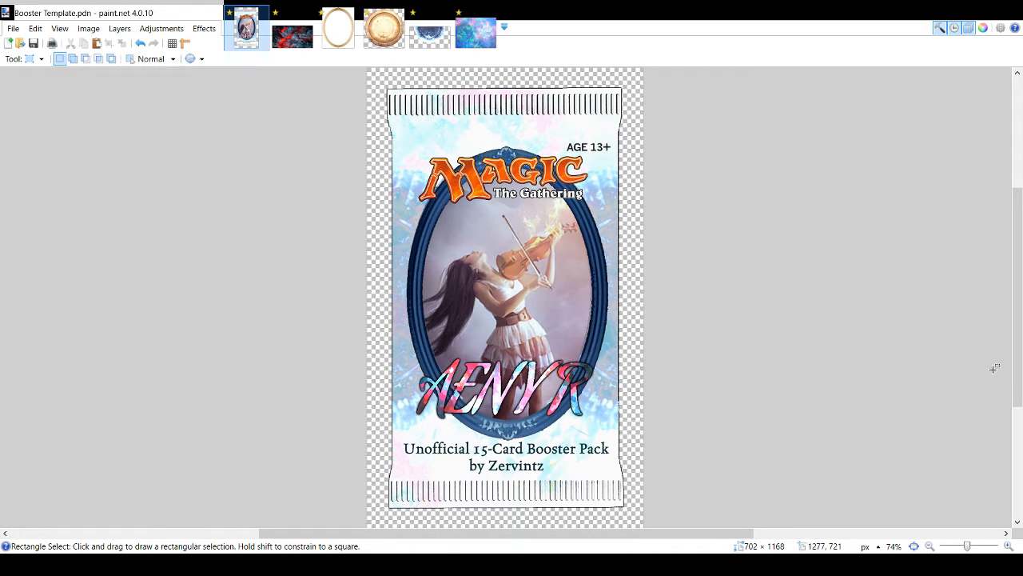
{"action": "left_click", "coordinate": [994, 371]}
{"action": "left_click", "coordinate": [995, 375]}
{"action": "left_click", "coordinate": [996, 375]}
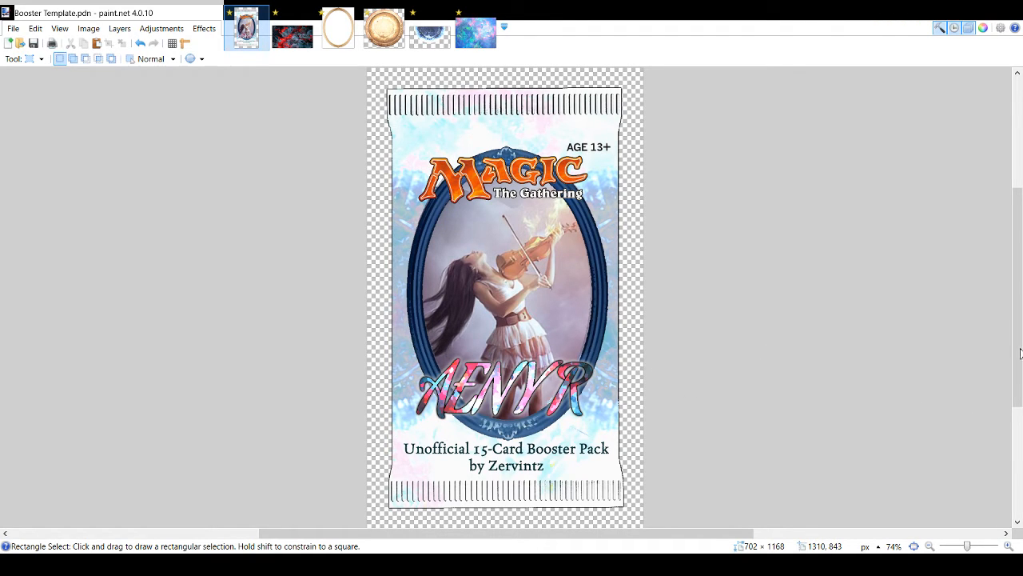
{"action": "left_click", "coordinate": [994, 333]}
{"action": "left_click", "coordinate": [995, 332]}
{"action": "left_click", "coordinate": [995, 338]}
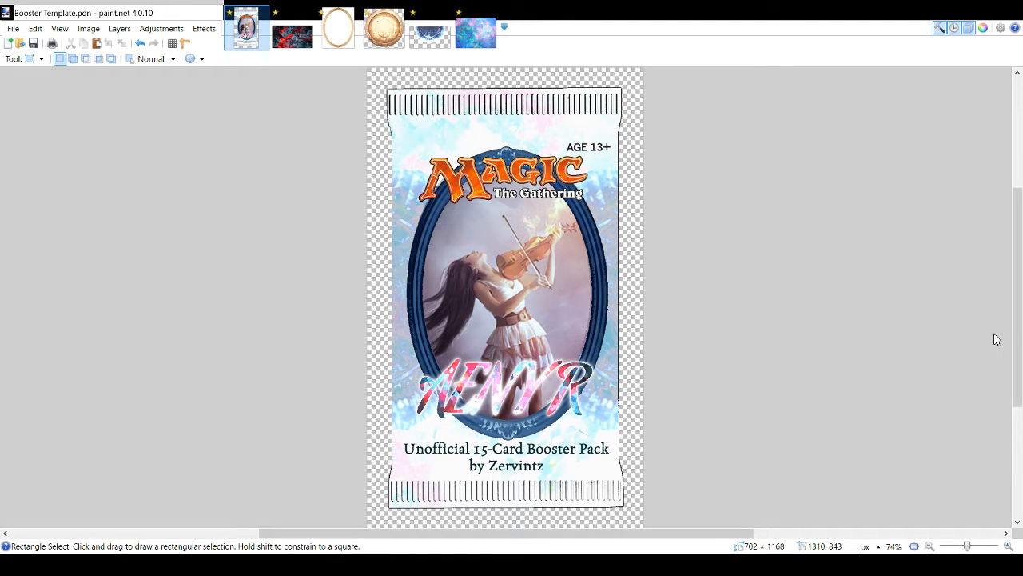
{"action": "left_click", "coordinate": [996, 339]}
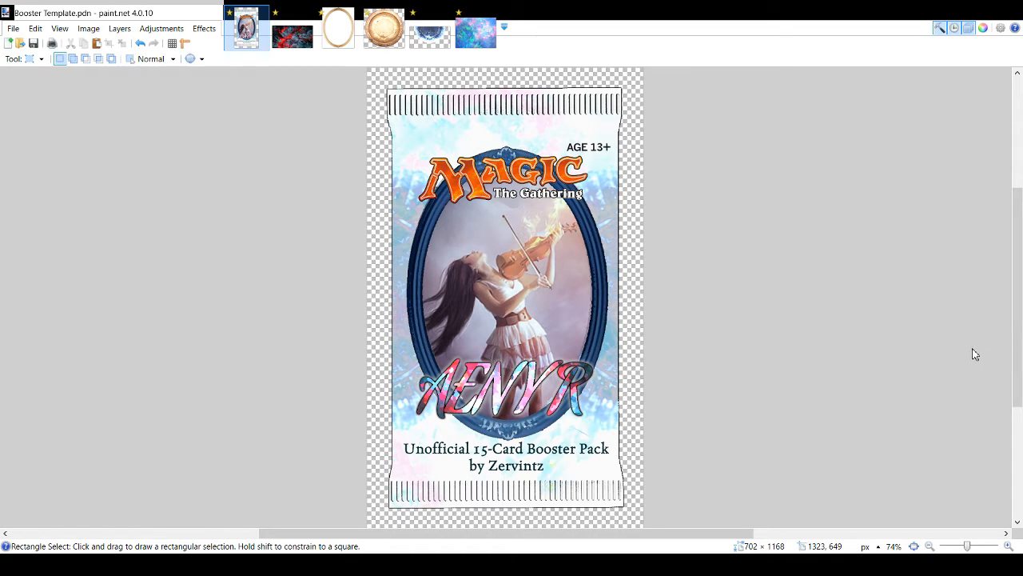
- Examine the plain black AENYR lettering with and without its colour texture and dark outline, then restore all title layers
{"action": "left_click", "coordinate": [992, 321]}
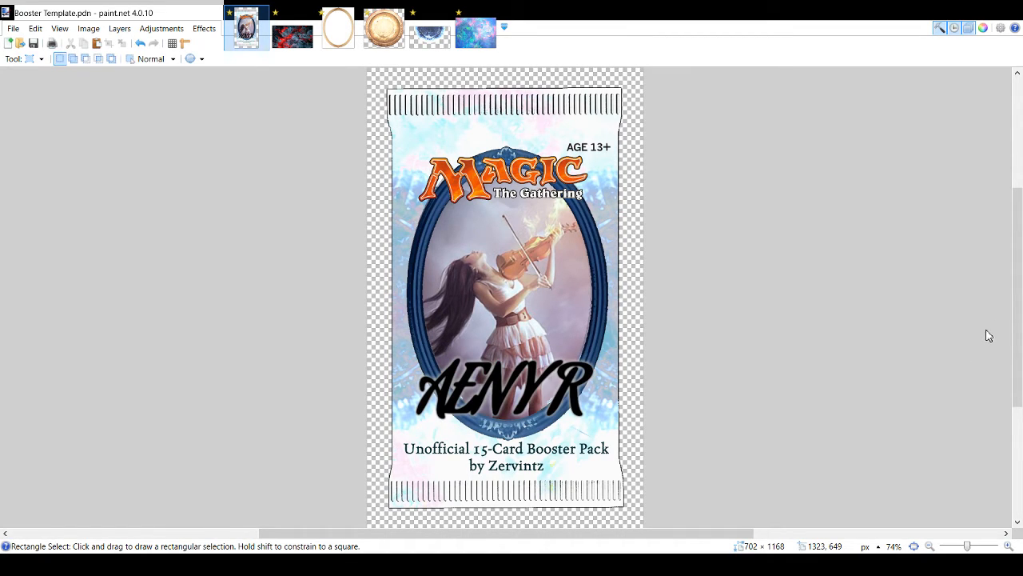
{"action": "left_click", "coordinate": [994, 388]}
{"action": "left_click", "coordinate": [993, 354]}
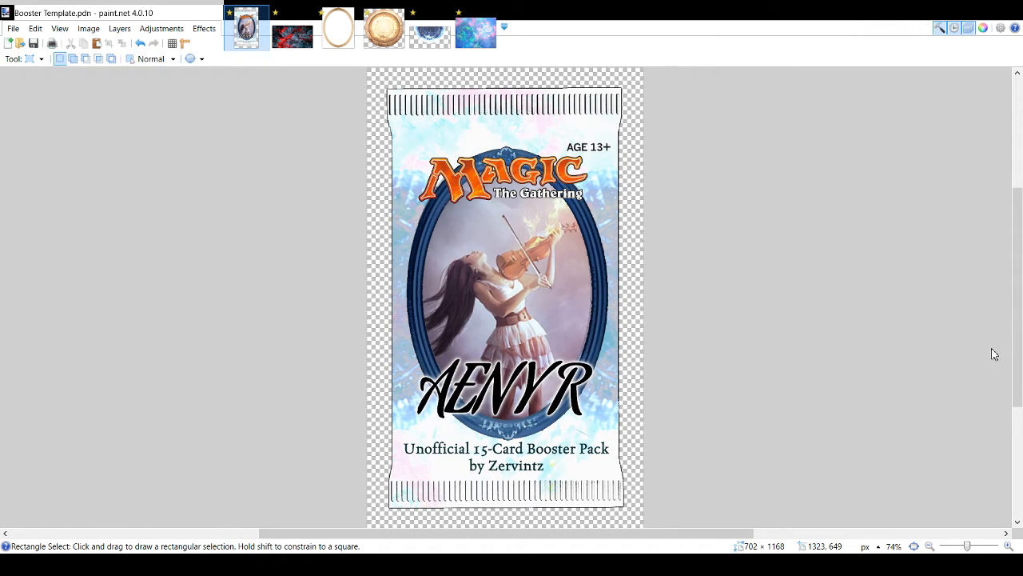
{"action": "left_click", "coordinate": [994, 349]}
{"action": "left_click", "coordinate": [993, 387]}
{"action": "left_click", "coordinate": [995, 387]}
{"action": "left_click", "coordinate": [996, 360]}
{"action": "left_click", "coordinate": [990, 390]}
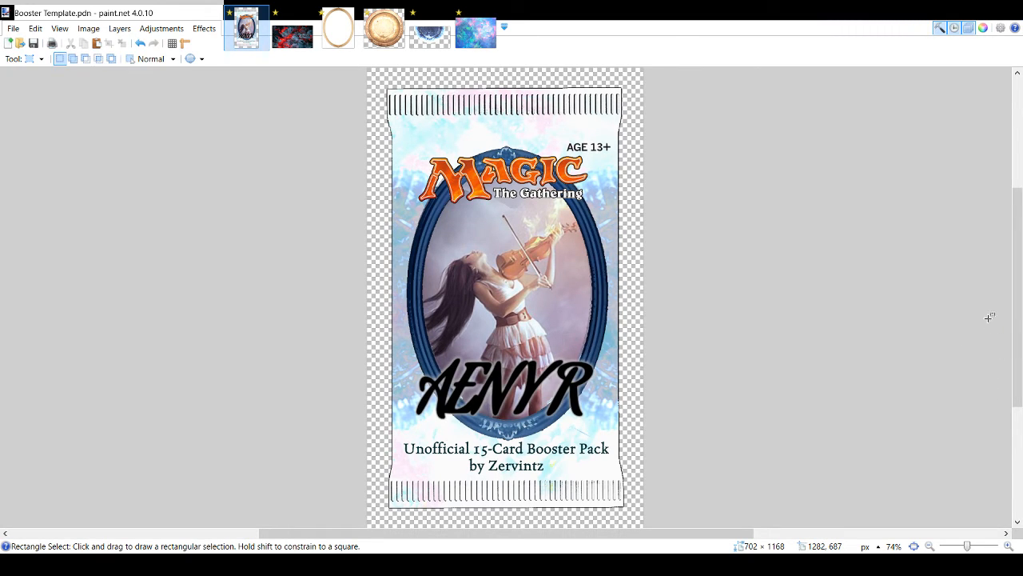
{"action": "left_click", "coordinate": [991, 324]}
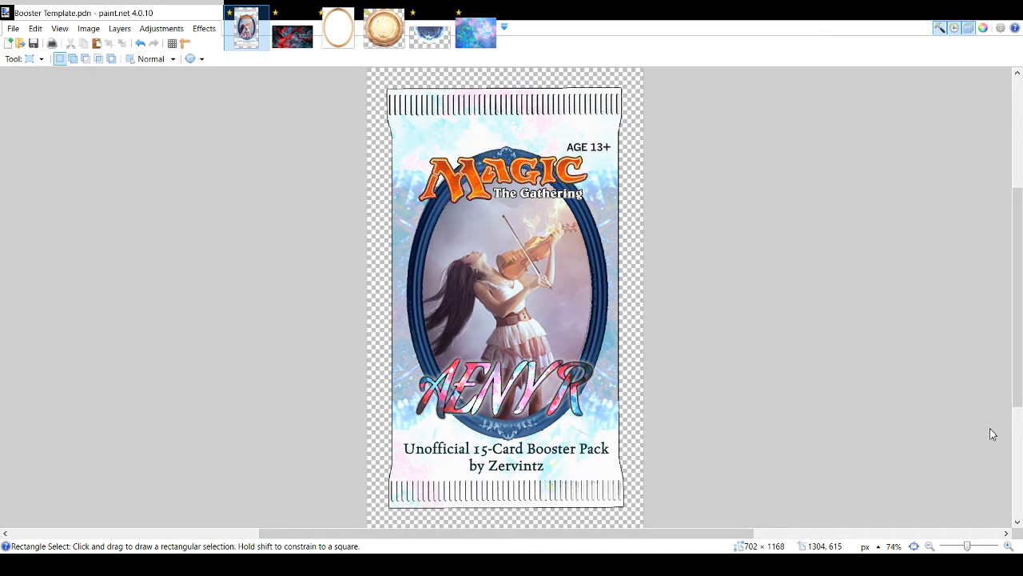
- Toggle the Magic logo's lettering, colour, outline and shading layers one by one to examine how the logo is built
{"action": "left_click", "coordinate": [991, 262]}
{"action": "left_click", "coordinate": [991, 266]}
{"action": "left_click", "coordinate": [994, 301]}
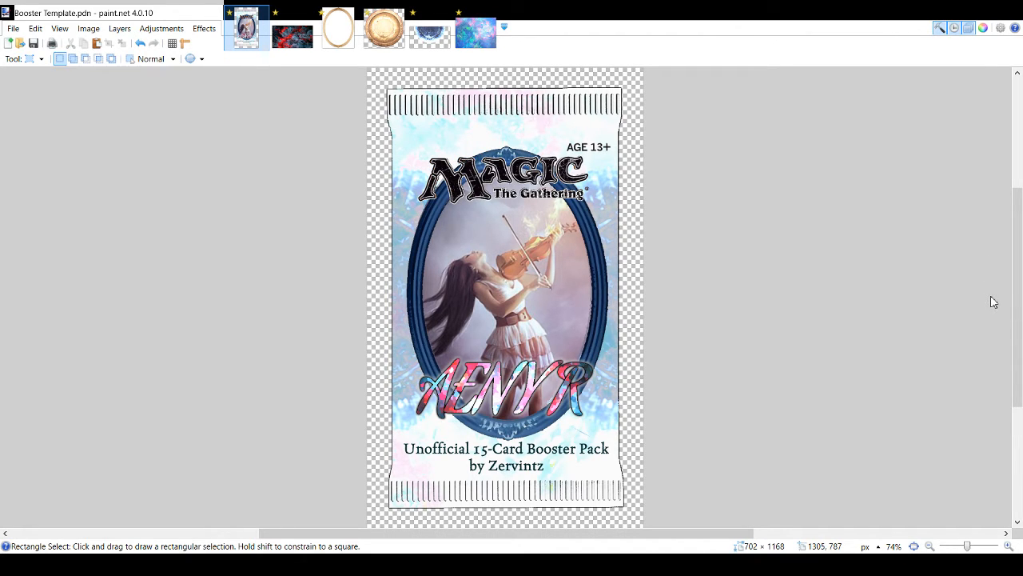
{"action": "left_click", "coordinate": [993, 301]}
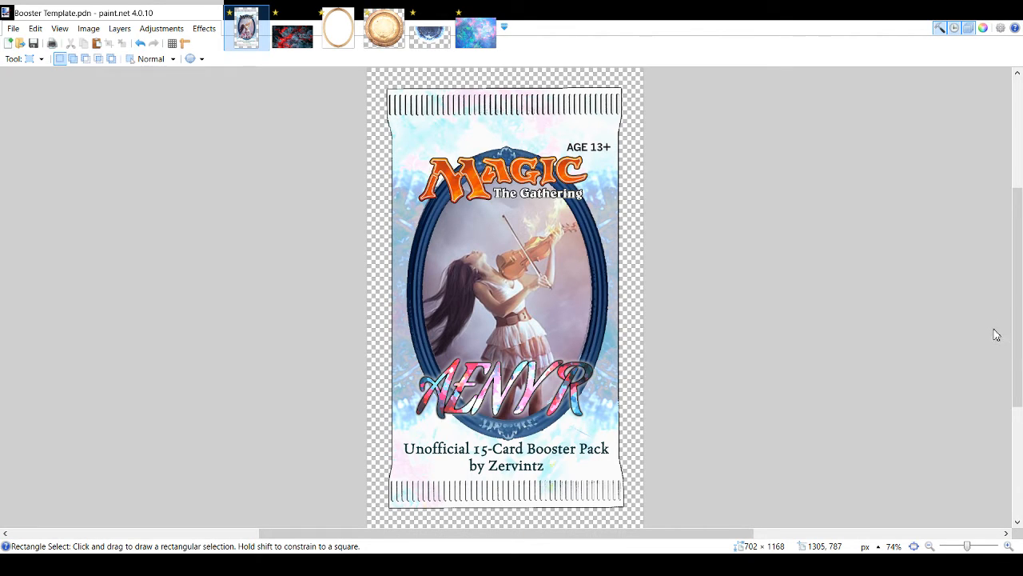
{"action": "left_click", "coordinate": [996, 335]}
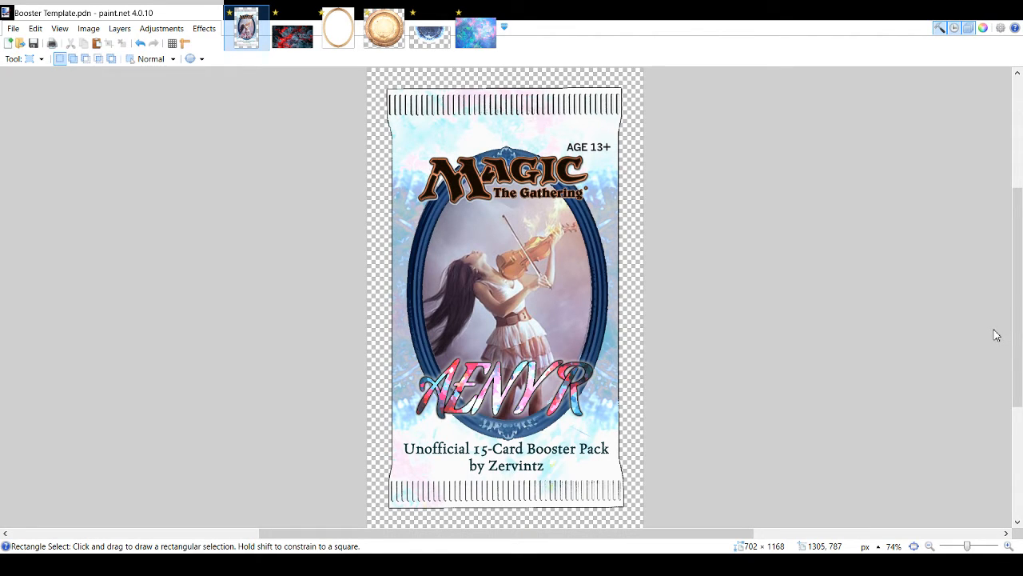
{"action": "left_click", "coordinate": [996, 335]}
{"action": "left_click", "coordinate": [996, 362]}
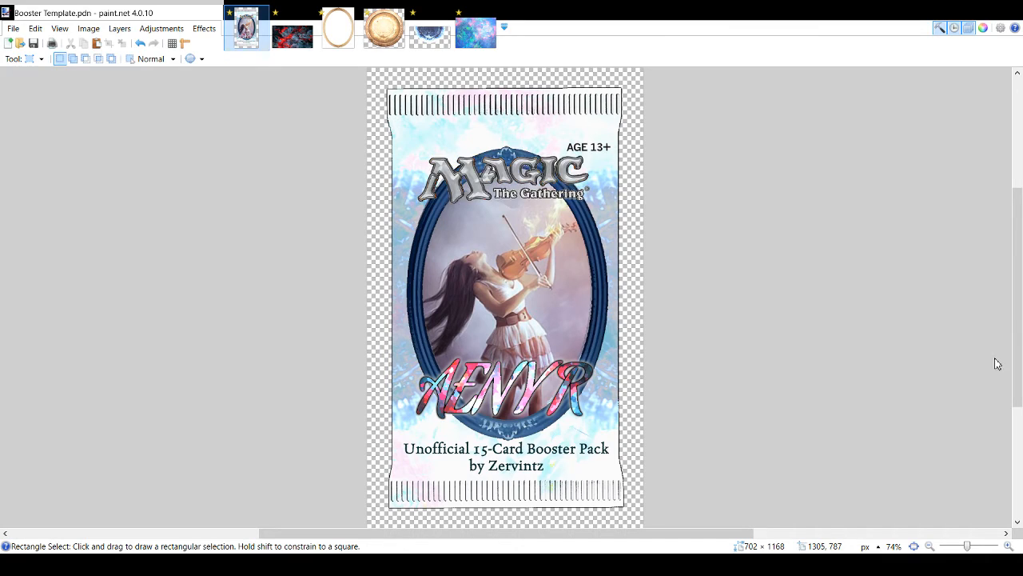
{"action": "left_click", "coordinate": [996, 364]}
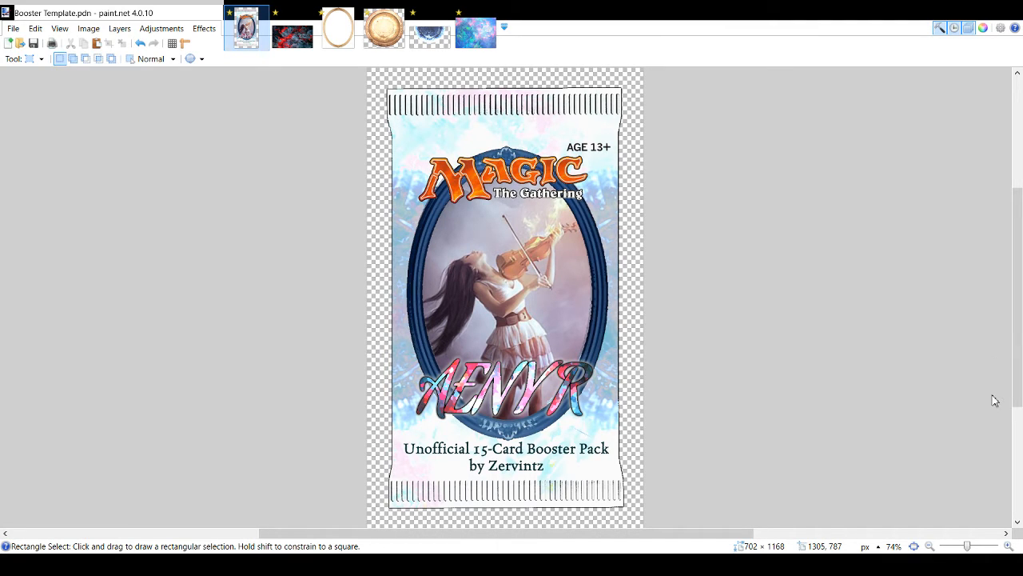
{"action": "left_click", "coordinate": [995, 401]}
{"action": "left_click", "coordinate": [996, 426]}
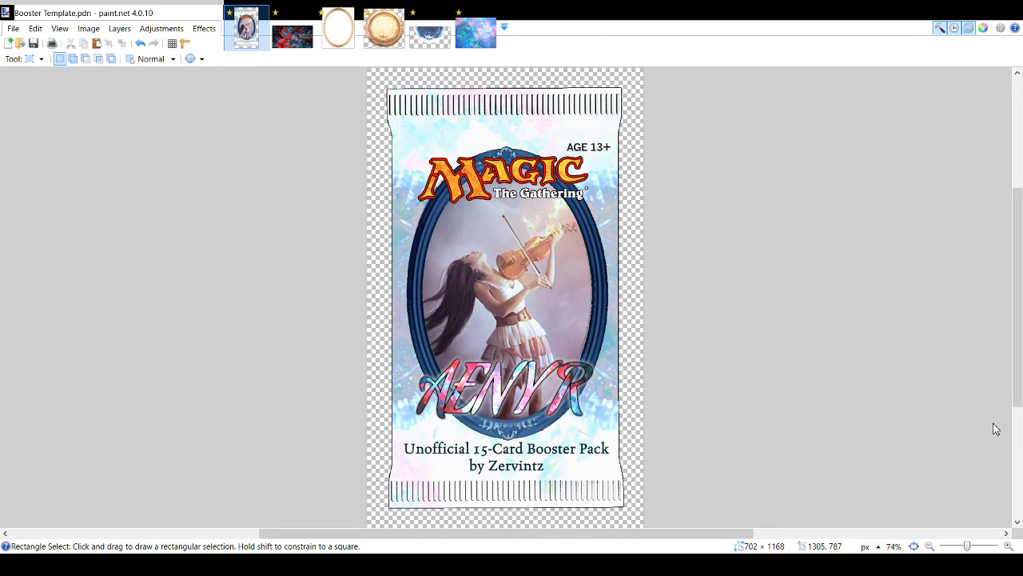
{"action": "left_click", "coordinate": [992, 426]}
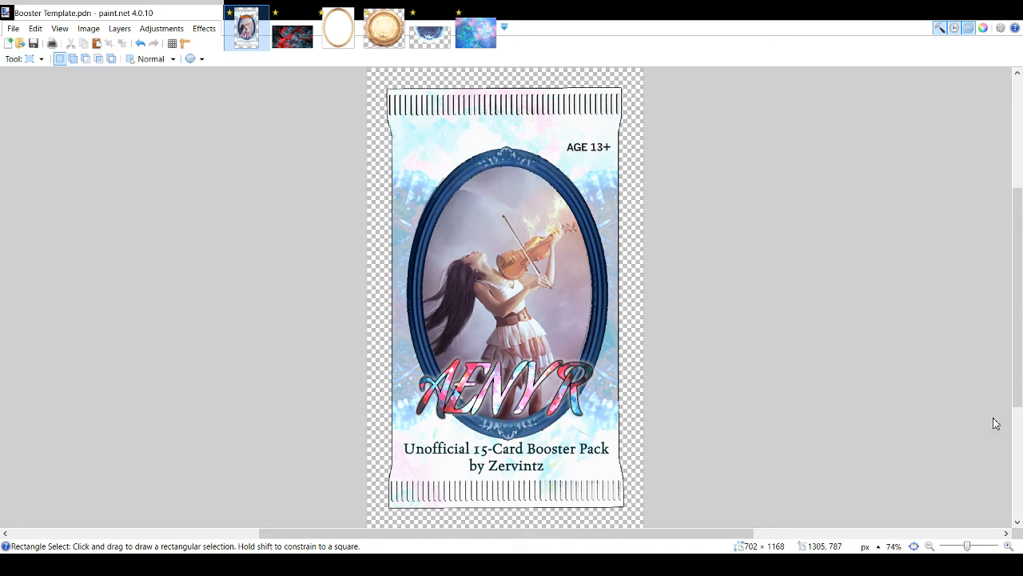
{"action": "left_click", "coordinate": [990, 394]}
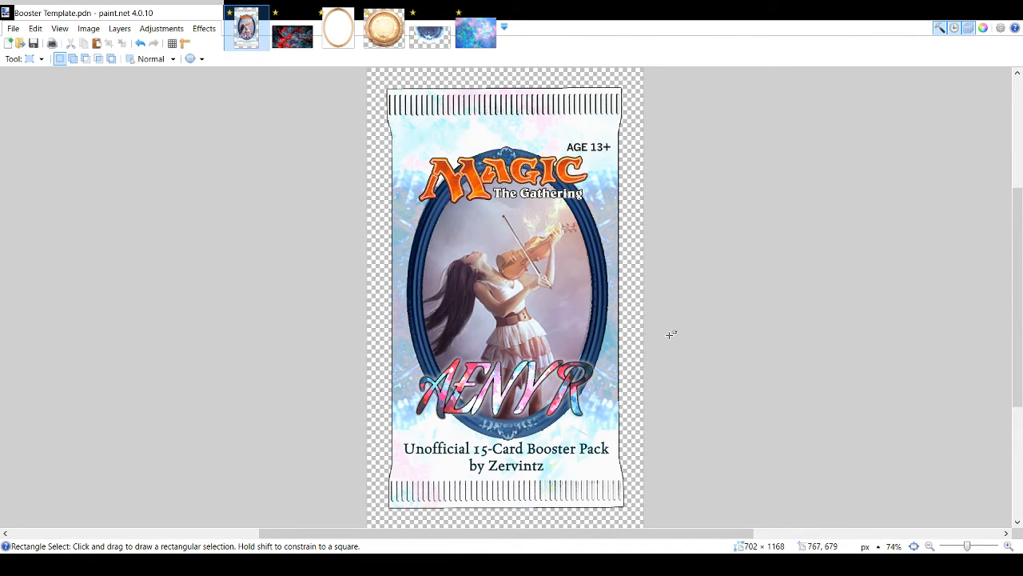
- Compare the glowing embers image with the booster template to examine the source of the title texture
{"action": "key", "text": "ctrl+Tab"}
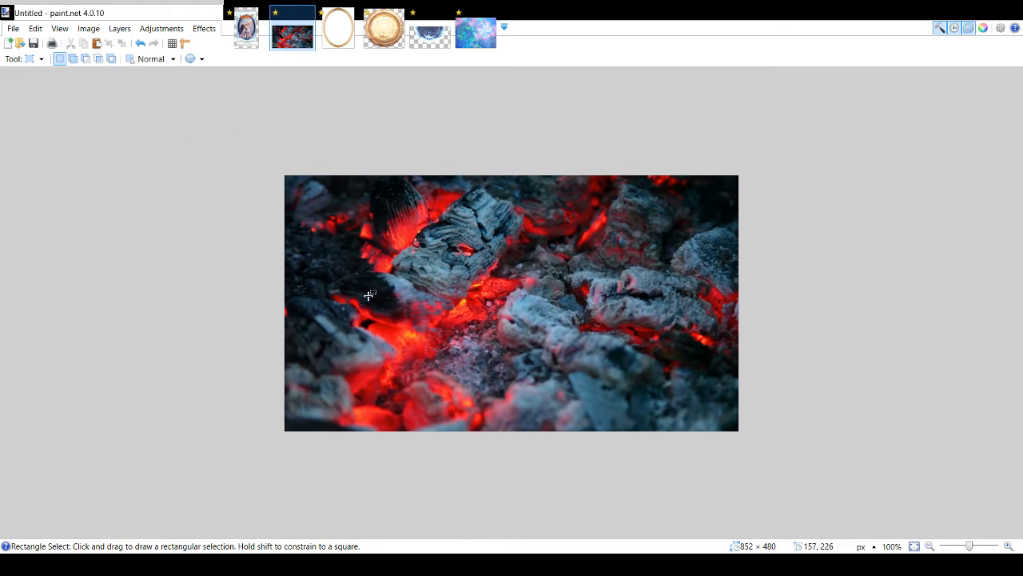
{"action": "left_click", "coordinate": [249, 36]}
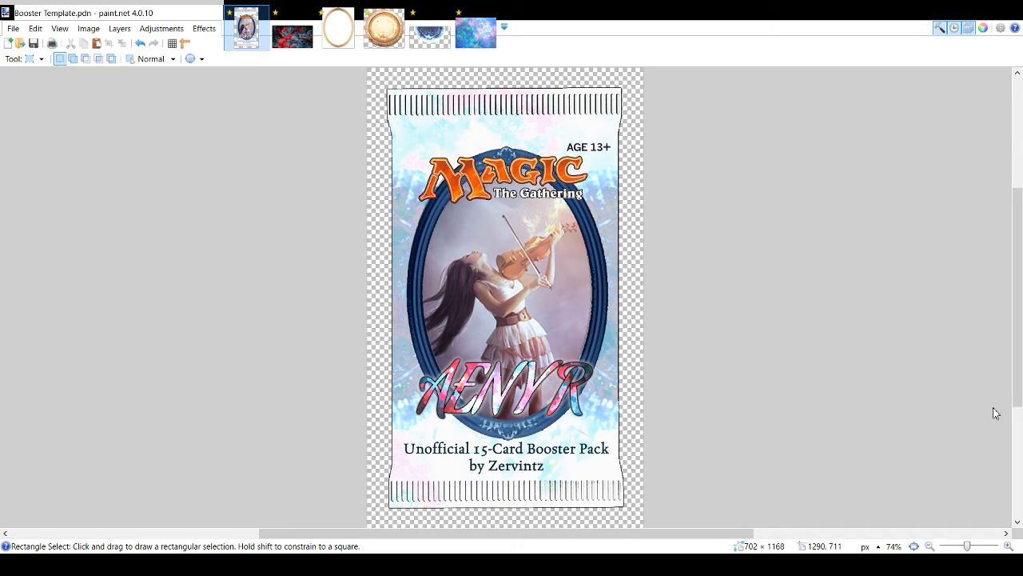
{"action": "left_click", "coordinate": [291, 29]}
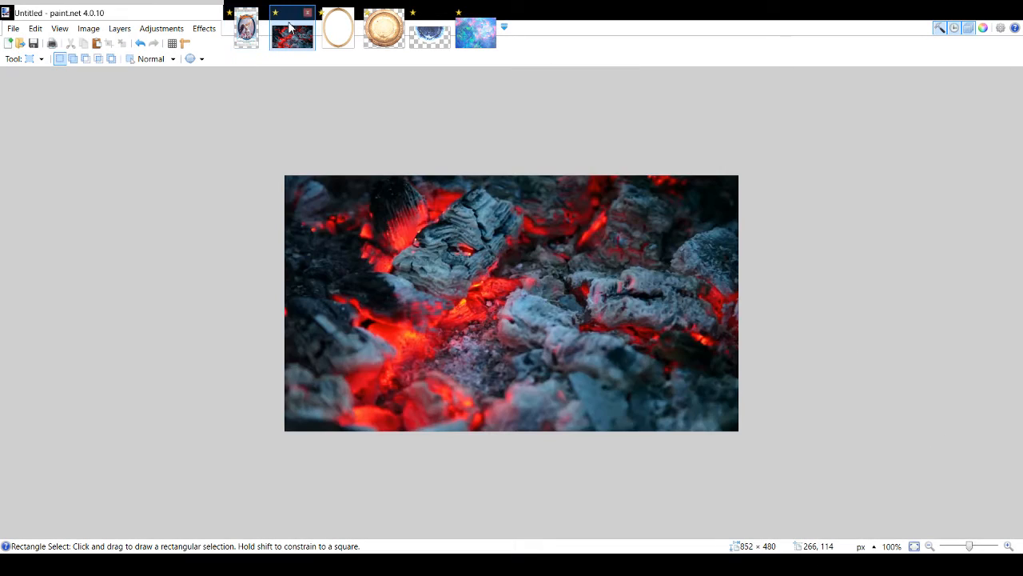
{"action": "left_click", "coordinate": [261, 16]}
{"action": "left_click", "coordinate": [298, 47]}
{"action": "left_click", "coordinate": [261, 48]}
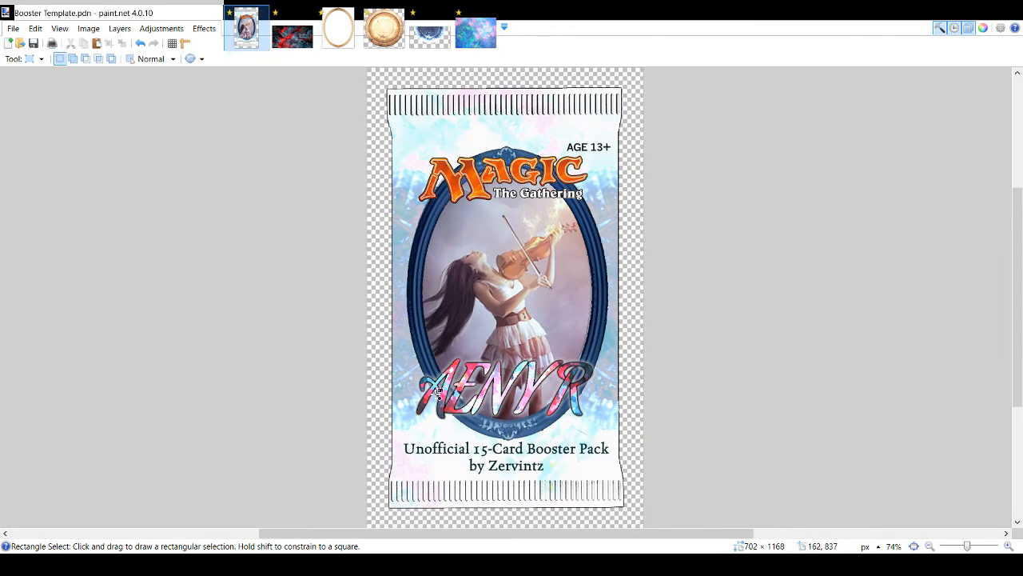
{"action": "left_click", "coordinate": [301, 38]}
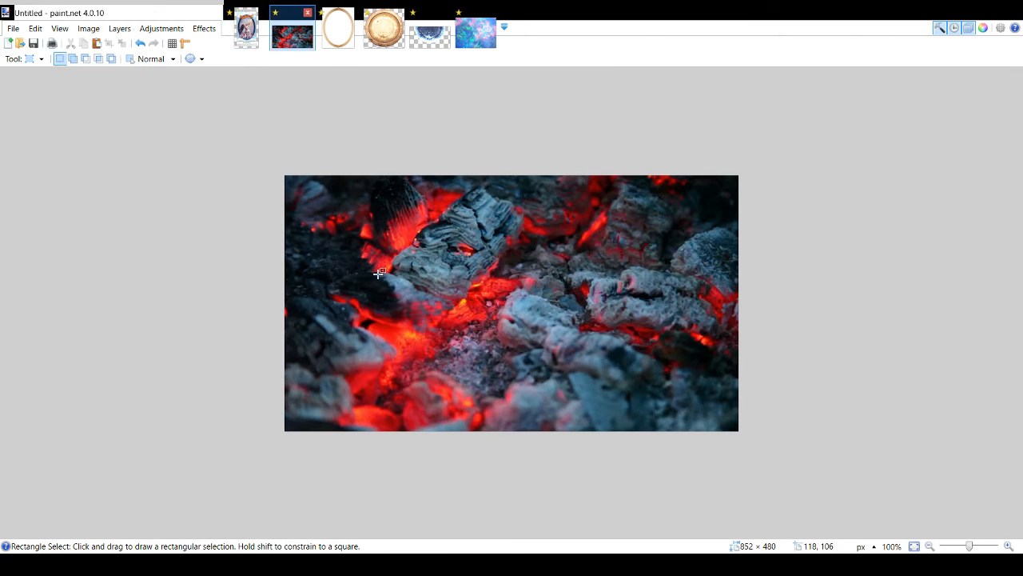
{"action": "left_click", "coordinate": [245, 46]}
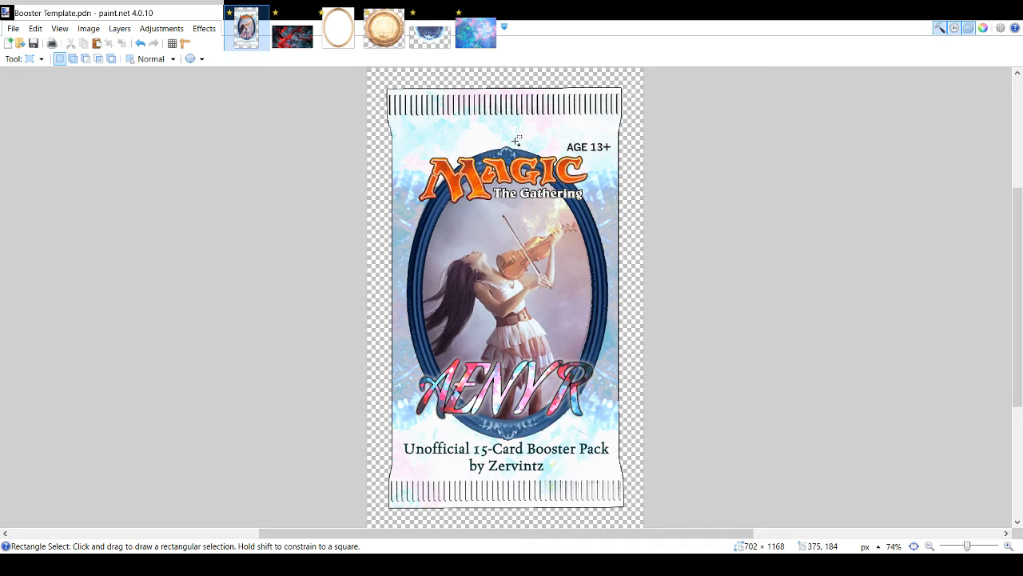
{"action": "left_click", "coordinate": [293, 36]}
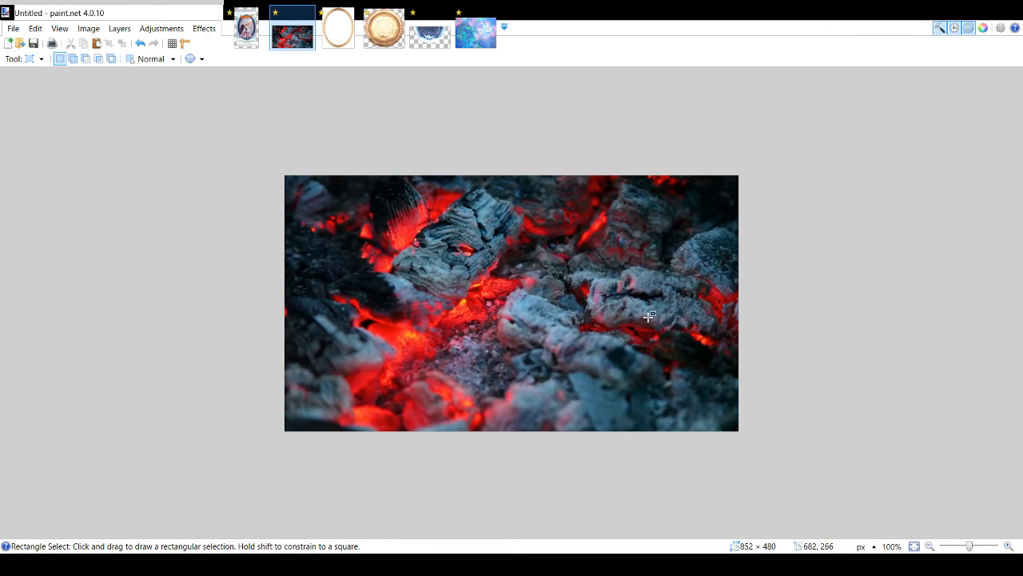
{"action": "left_click", "coordinate": [246, 28]}
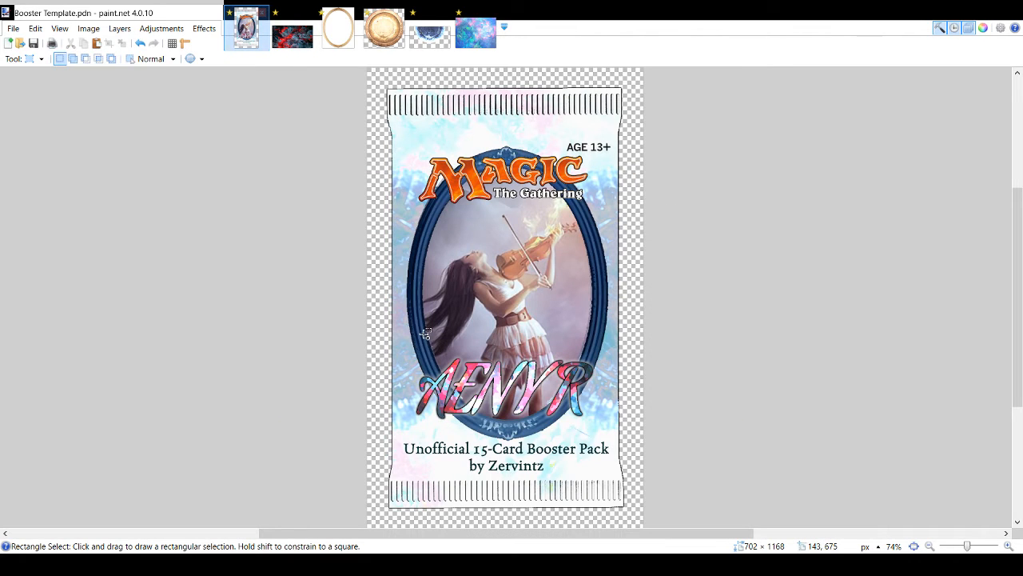
{"action": "left_click", "coordinate": [291, 36]}
{"action": "left_click", "coordinate": [246, 31]}
{"action": "left_click", "coordinate": [293, 36]}
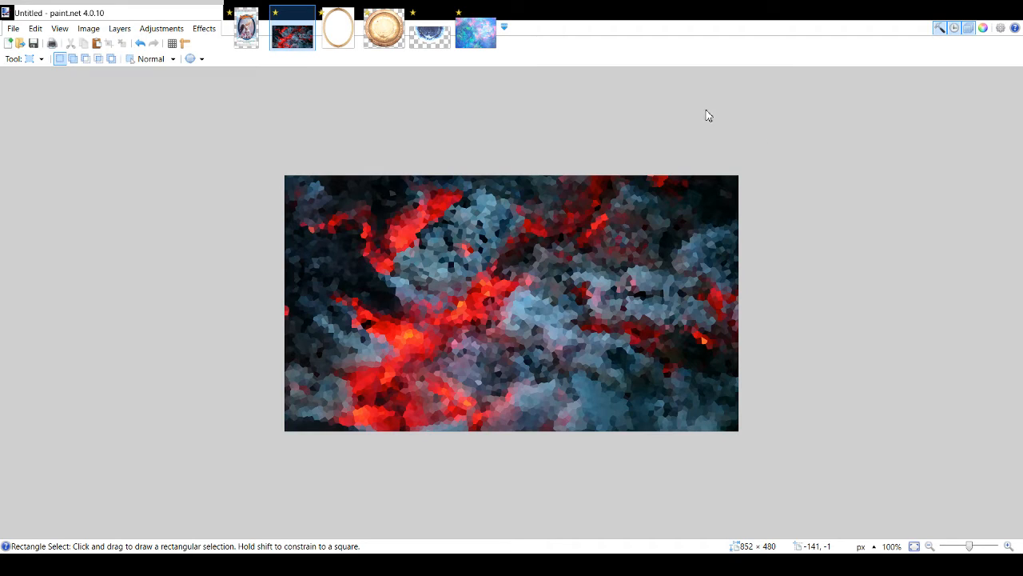
- Undo the crystallized look on the embers image and try reapplying the last effect several times
{"action": "key", "text": "ctrl+z"}
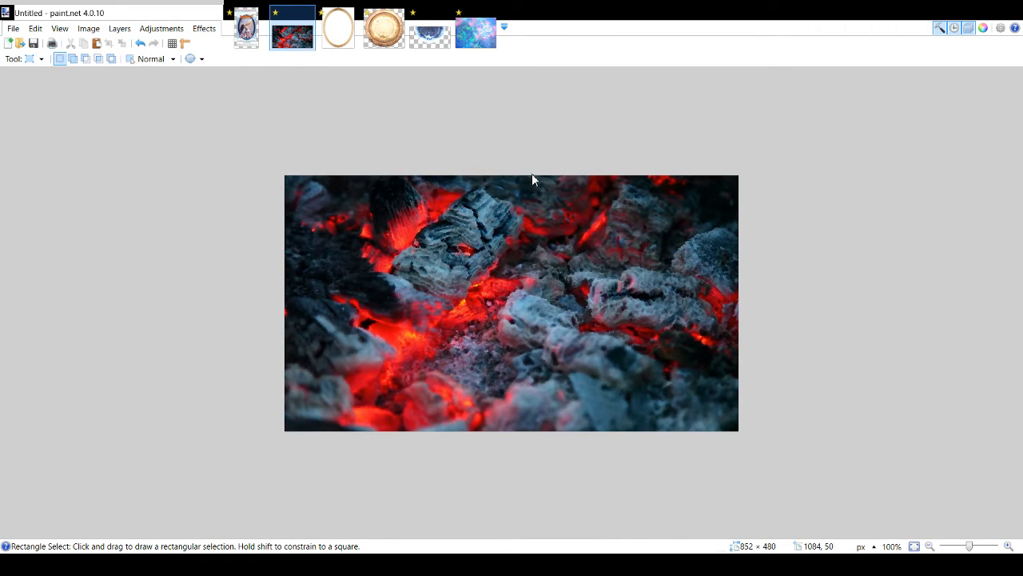
{"action": "key", "text": "ctrl+f"}
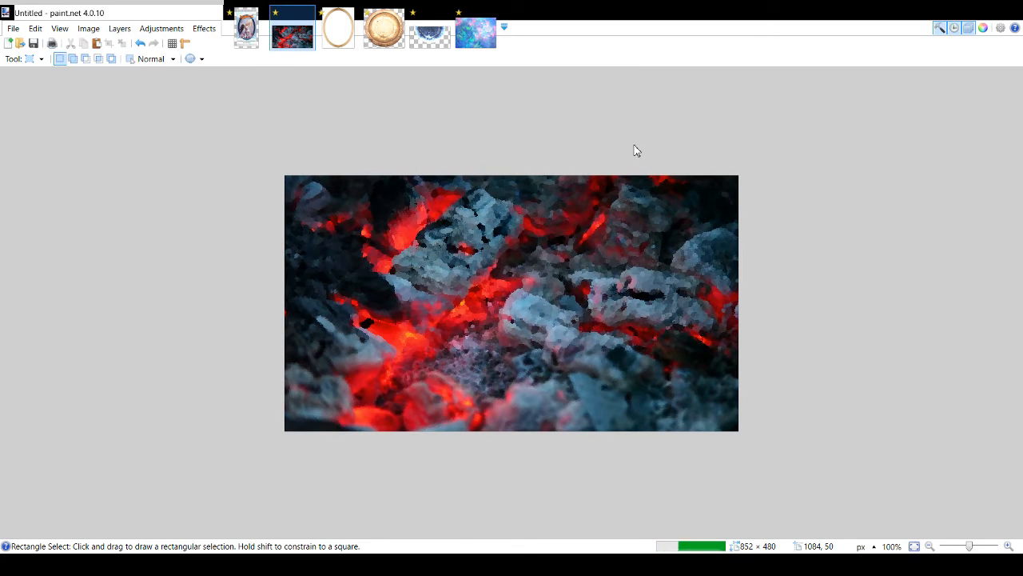
{"action": "key", "text": "ctrl+f"}
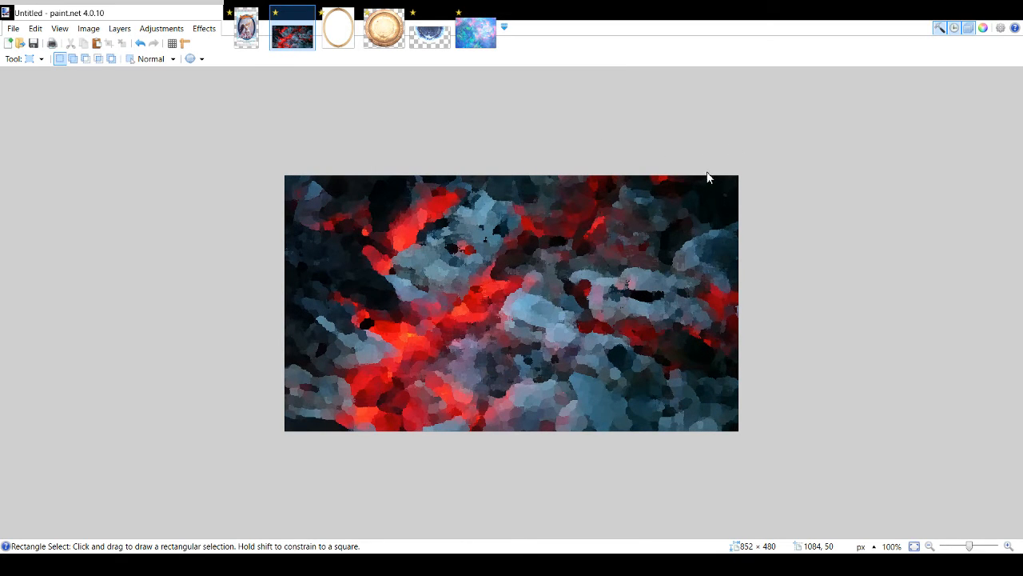
{"action": "key", "text": "ctrl+f"}
{"action": "key", "text": "ctrl+f"}
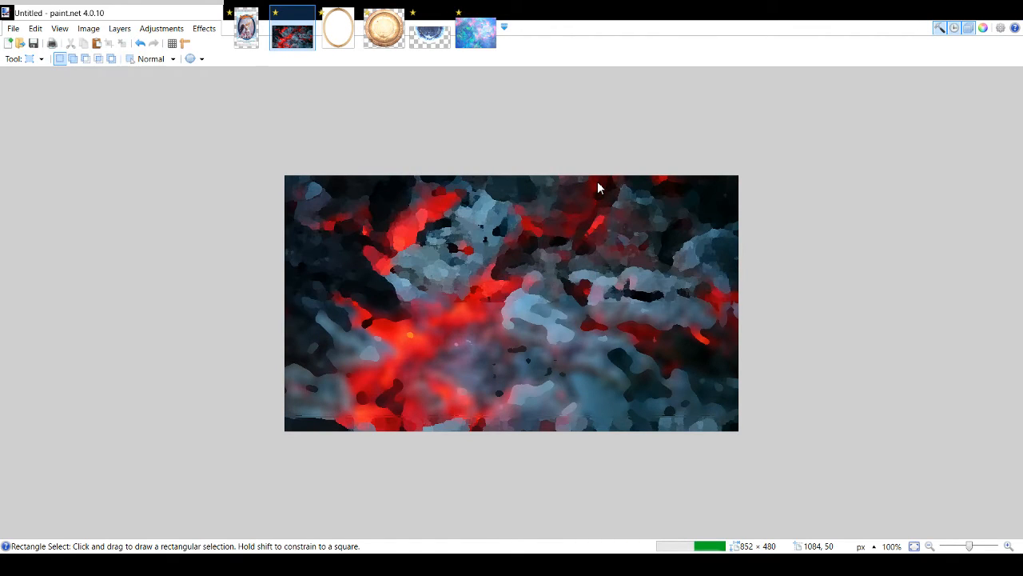
{"action": "left_click", "coordinate": [743, 199]}
- Crystallize the original embers image into medium-sized angular cells and compare it with the AENYR title on the booster template
{"action": "left_click", "coordinate": [207, 30]}
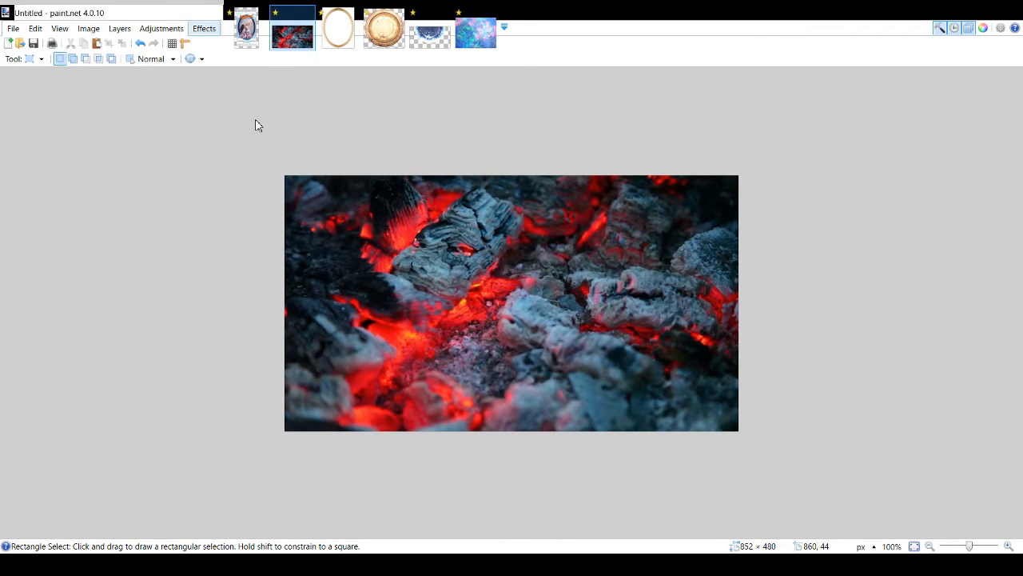
{"action": "left_click", "coordinate": [366, 139]}
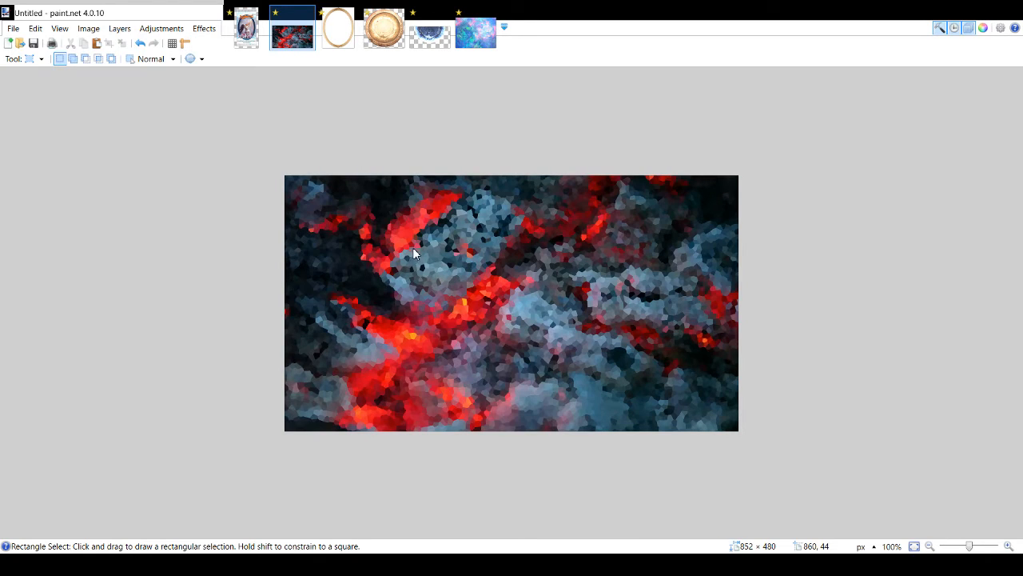
{"action": "left_click_drag", "start_coordinate": [414, 248], "coordinate": [432, 250]}
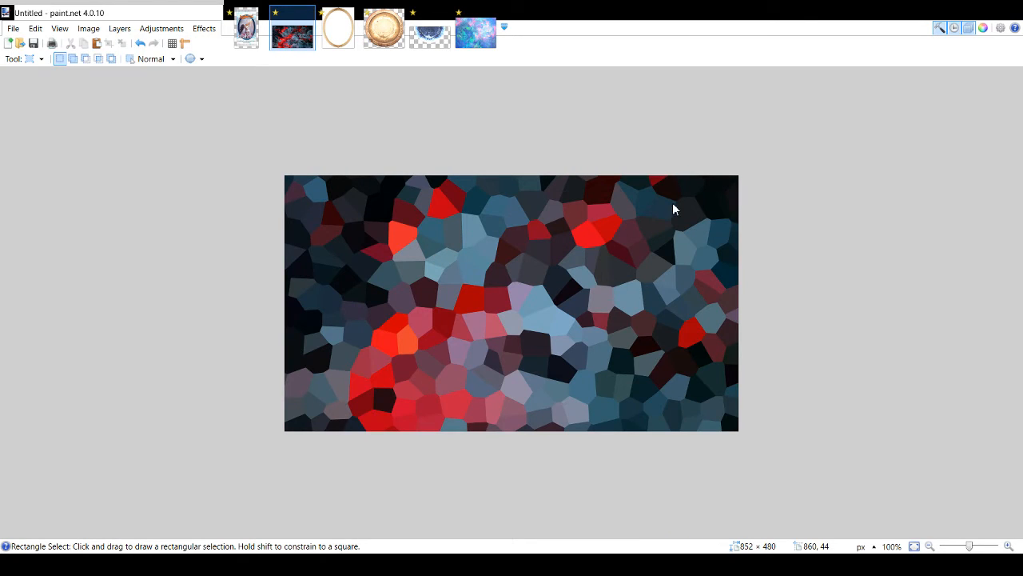
{"action": "left_click_drag", "start_coordinate": [653, 208], "coordinate": [644, 210]}
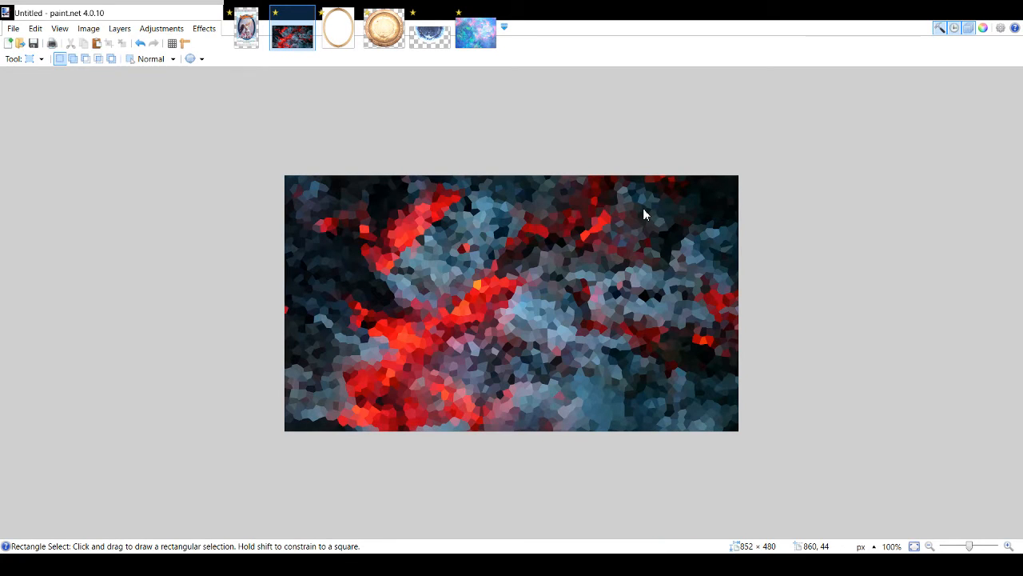
{"action": "left_click", "coordinate": [757, 306]}
{"action": "left_click", "coordinate": [245, 27]}
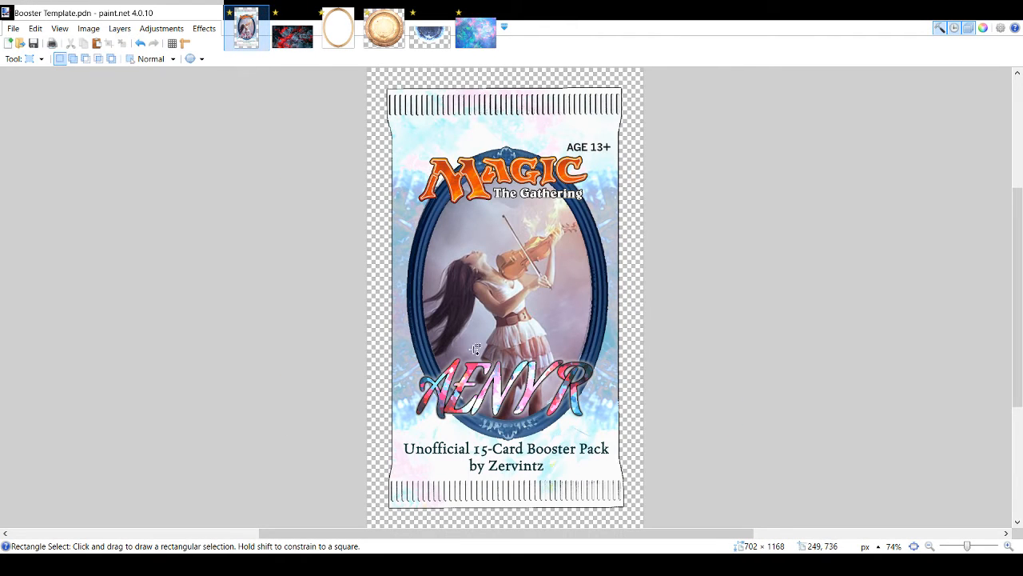
{"action": "left_click", "coordinate": [293, 29]}
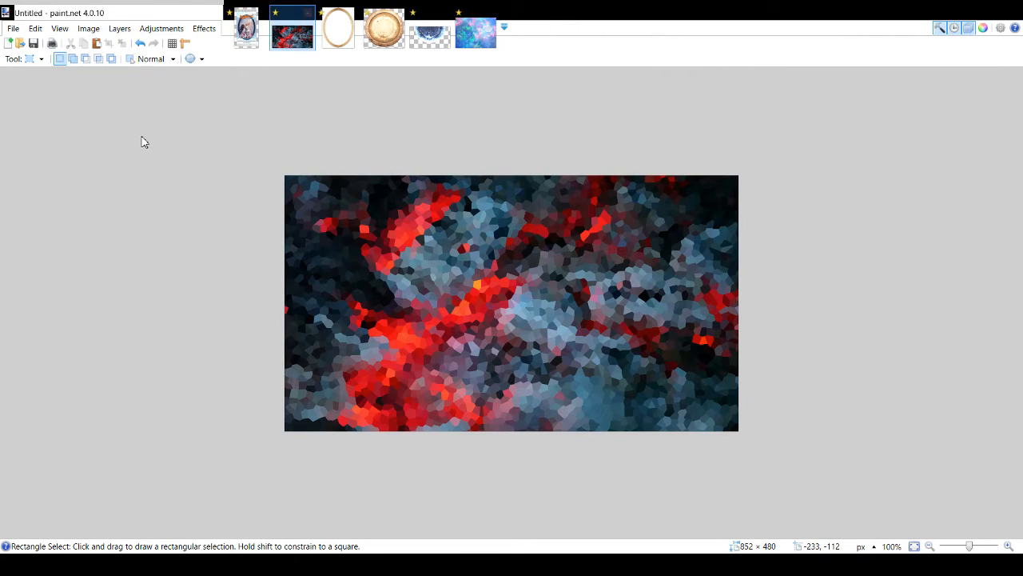
- Rotate the entire crystallized layer about 180 degrees and deselect it
{"action": "key", "text": "ctrl+a"}
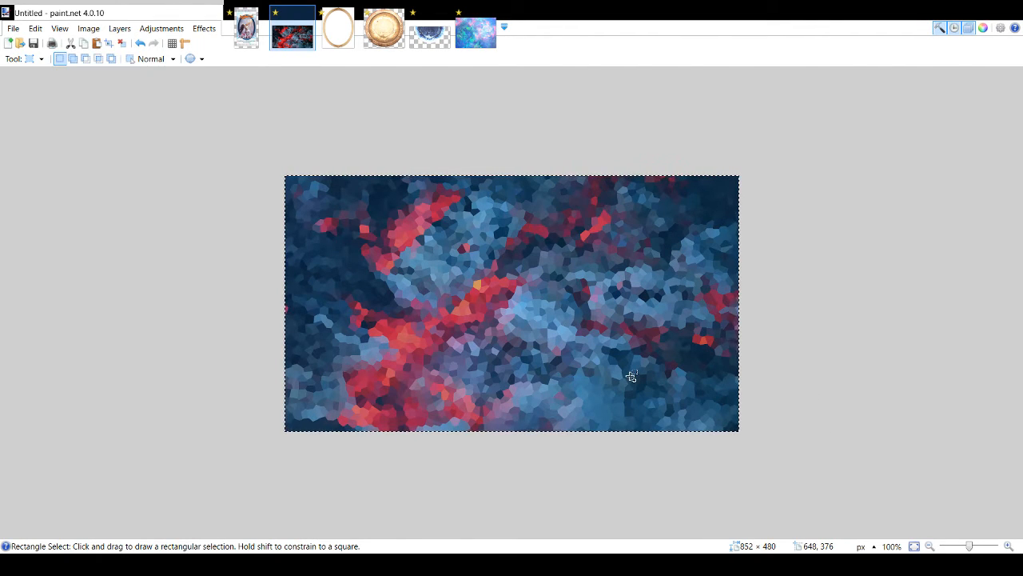
{"action": "key", "text": "m"}
{"action": "left_click_drag", "start_coordinate": [265, 155], "coordinate": [670, 399]}
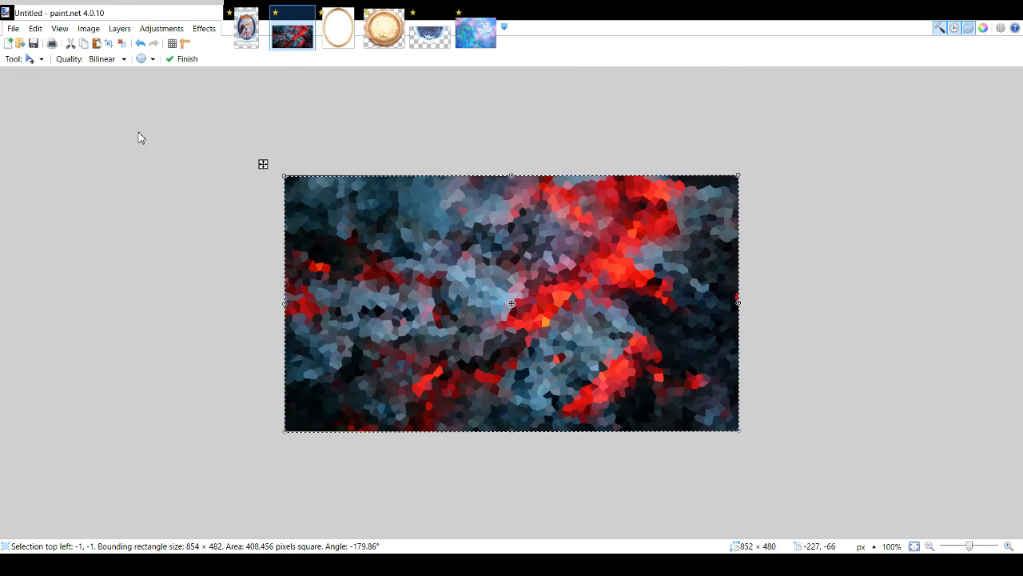
{"action": "key", "text": "s"}
{"action": "key", "text": "ctrl+d"}
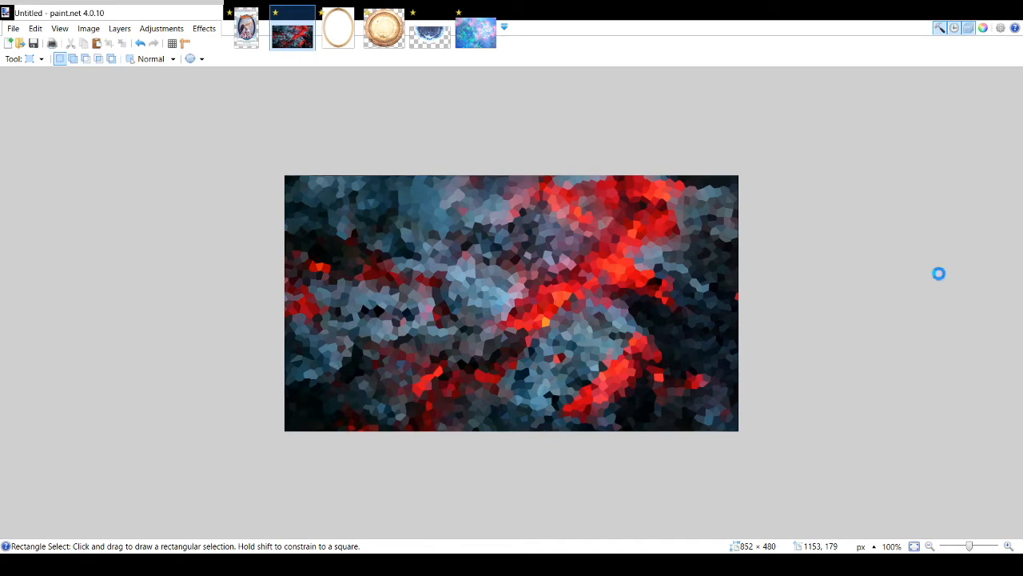
- Try a dark multiplied blend, a bright additive blend and high-contrast blends between the rotated layer and the layer below
{"action": "left_click", "coordinate": [486, 311]}
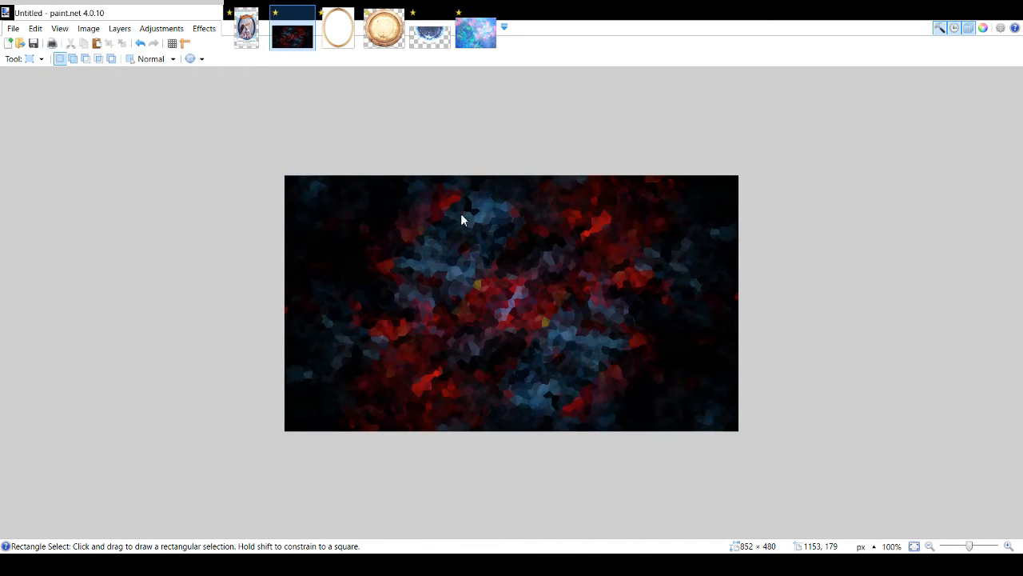
{"action": "left_click", "coordinate": [838, 281]}
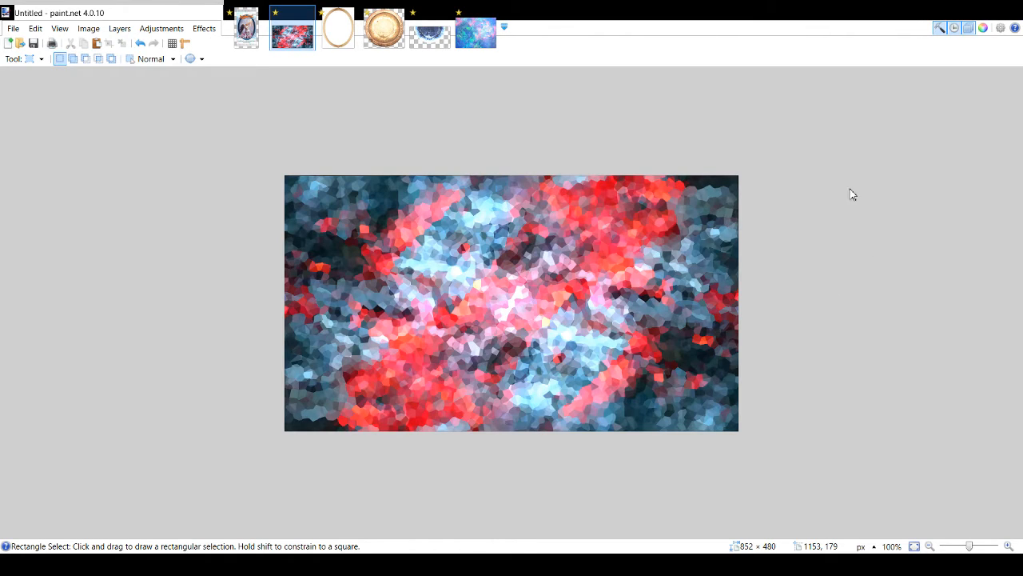
{"action": "left_click", "coordinate": [831, 253]}
{"action": "left_click", "coordinate": [829, 239]}
{"action": "left_click", "coordinate": [840, 248]}
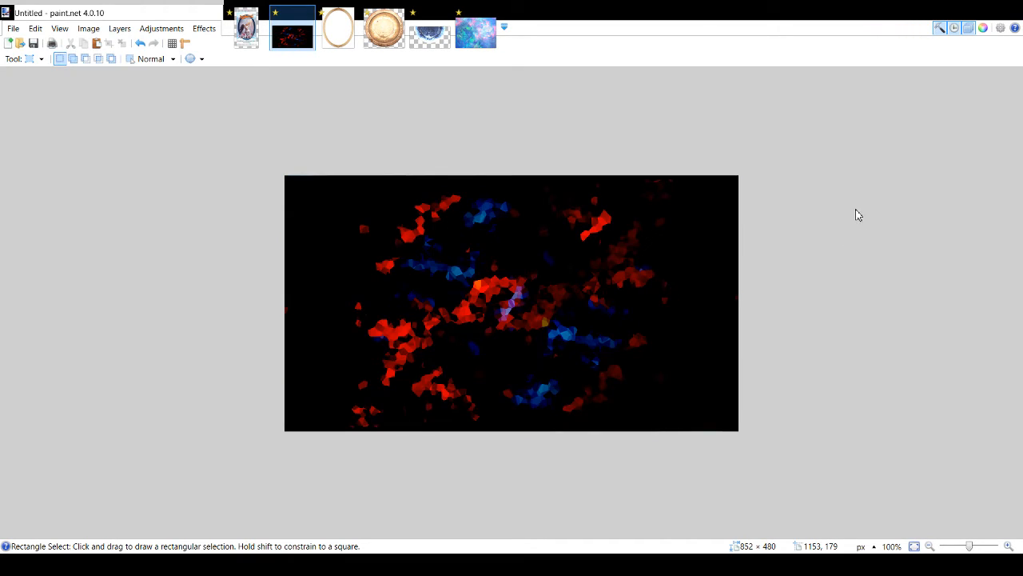
{"action": "left_click", "coordinate": [839, 262]}
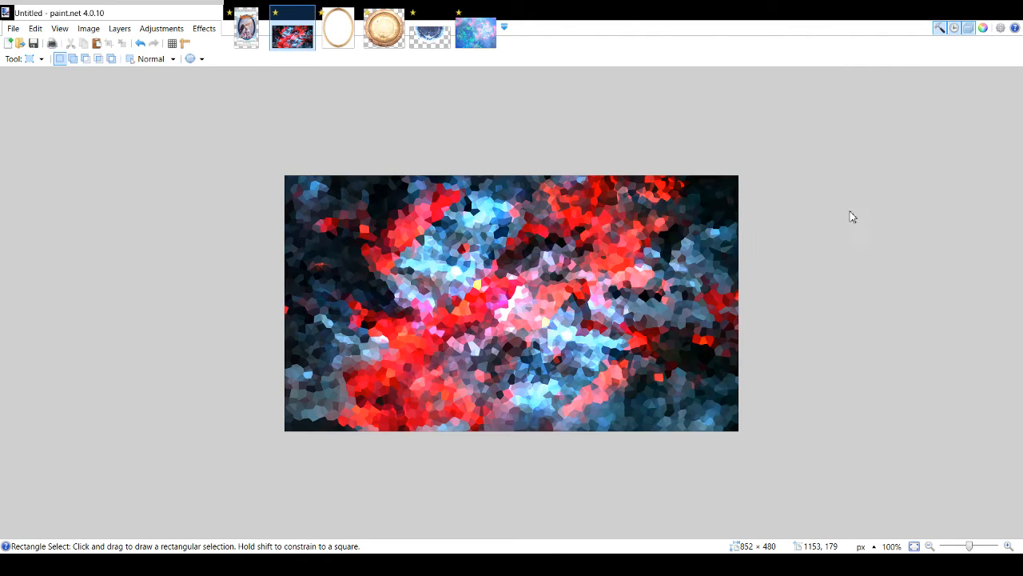
- Compare the bright additive blend with the more saturated, high-contrast blend modes for the rotated layer
{"action": "left_click", "coordinate": [826, 245]}
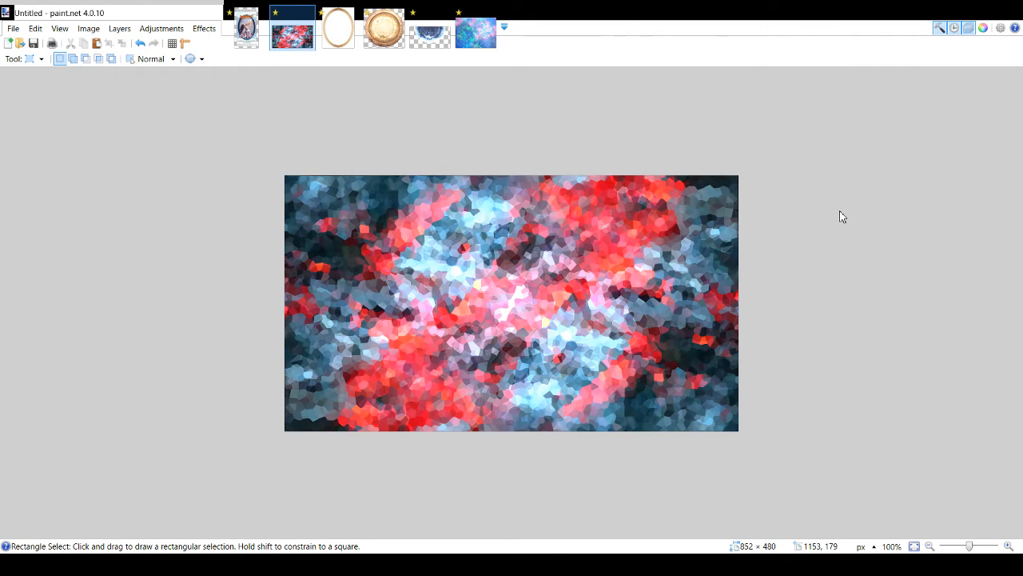
{"action": "left_click", "coordinate": [825, 258]}
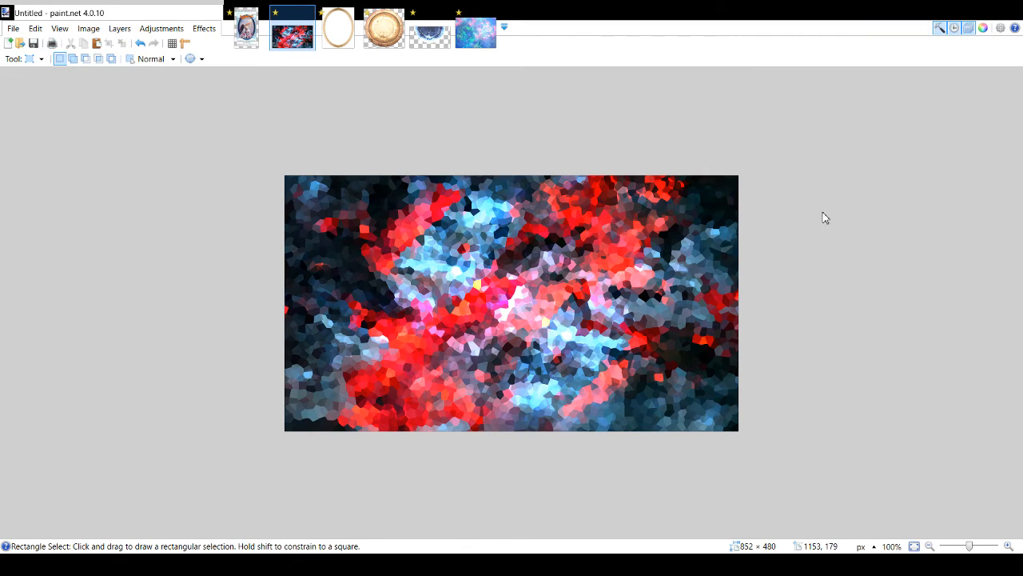
{"action": "left_click", "coordinate": [841, 269]}
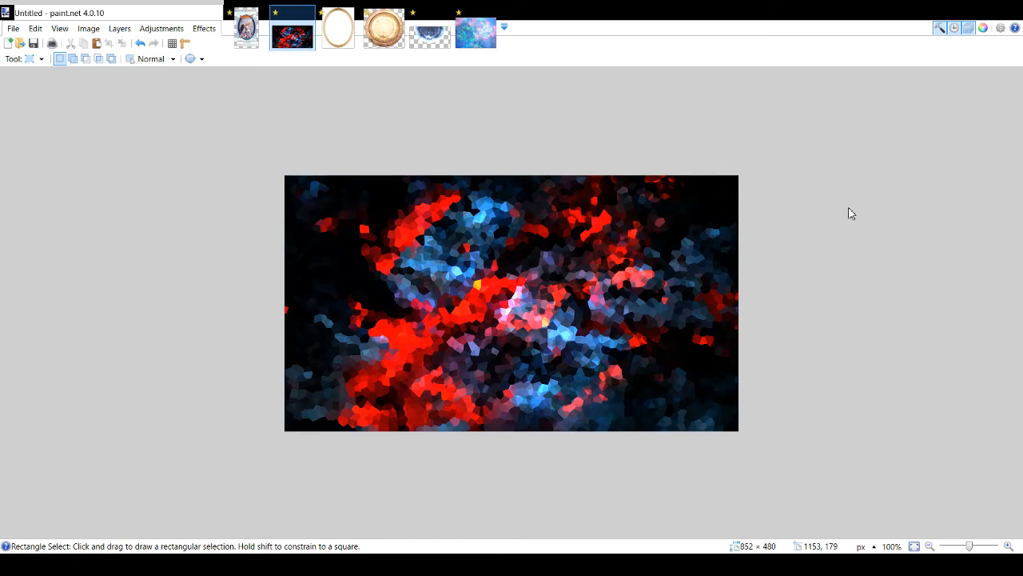
{"action": "left_click", "coordinate": [827, 276]}
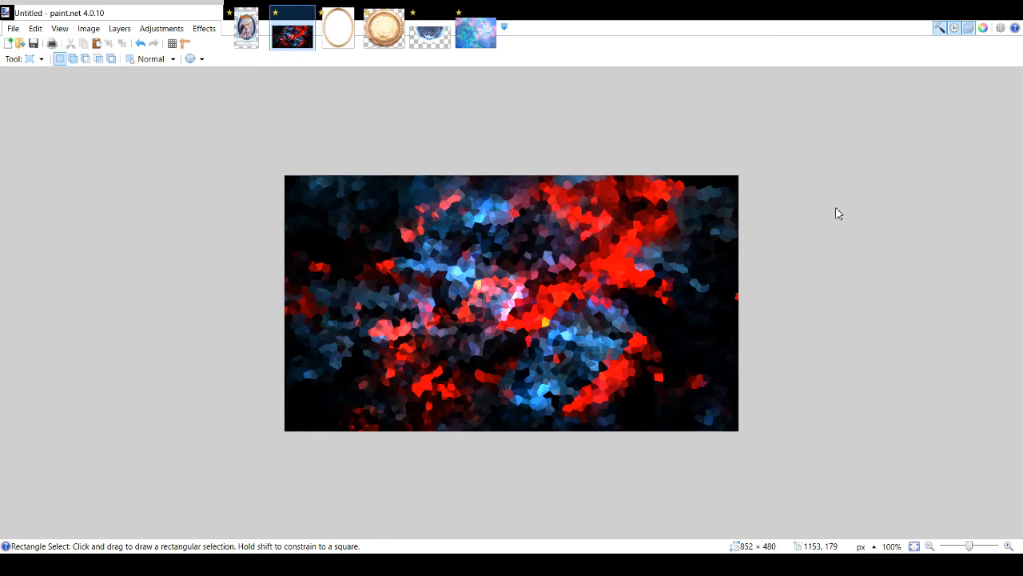
{"action": "left_click", "coordinate": [815, 290]}
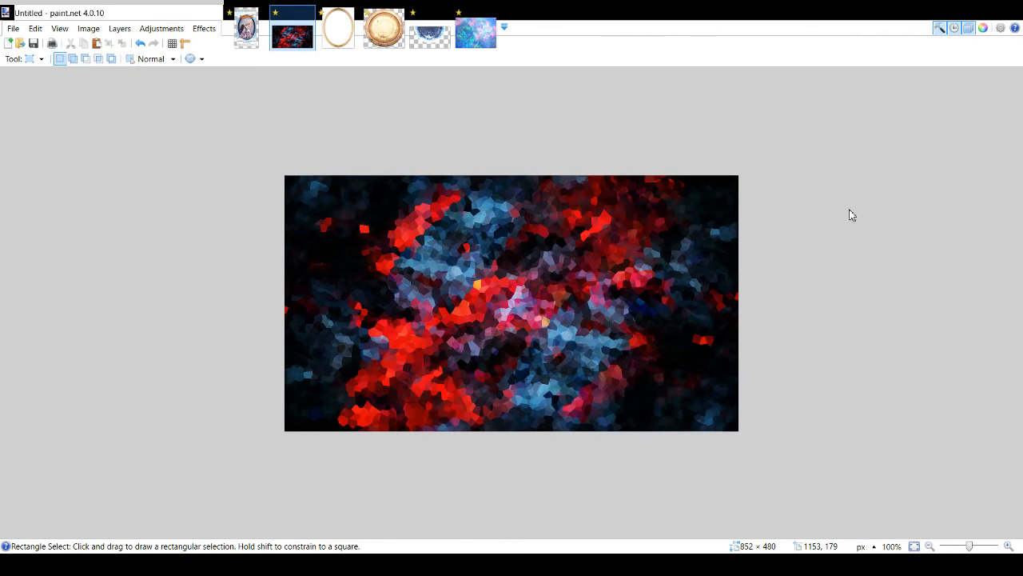
- Try the remaining blend modes on the rotated layer, from the color-difference blend through to the multicolored last one
{"action": "left_click", "coordinate": [821, 294]}
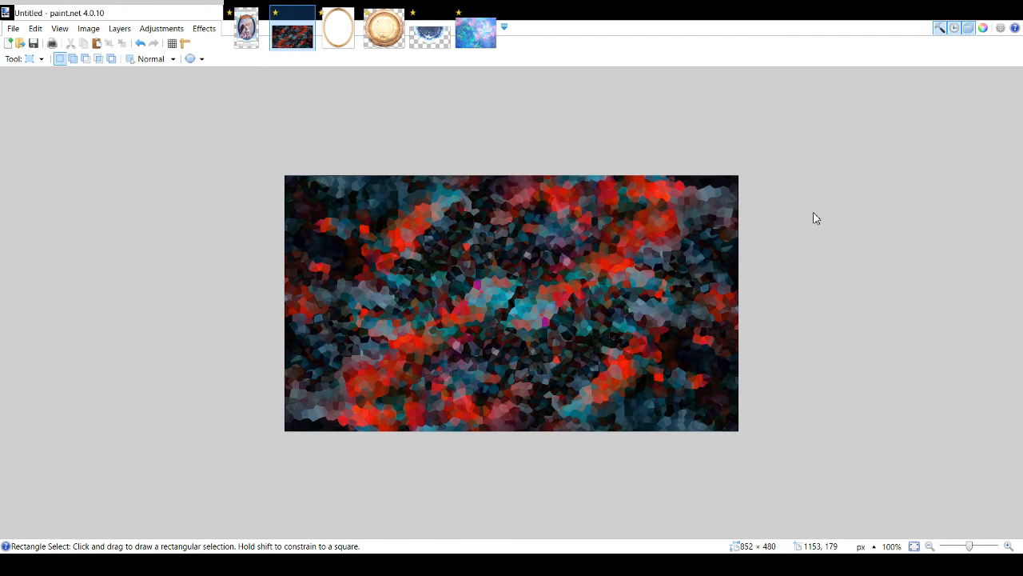
{"action": "left_click", "coordinate": [822, 305]}
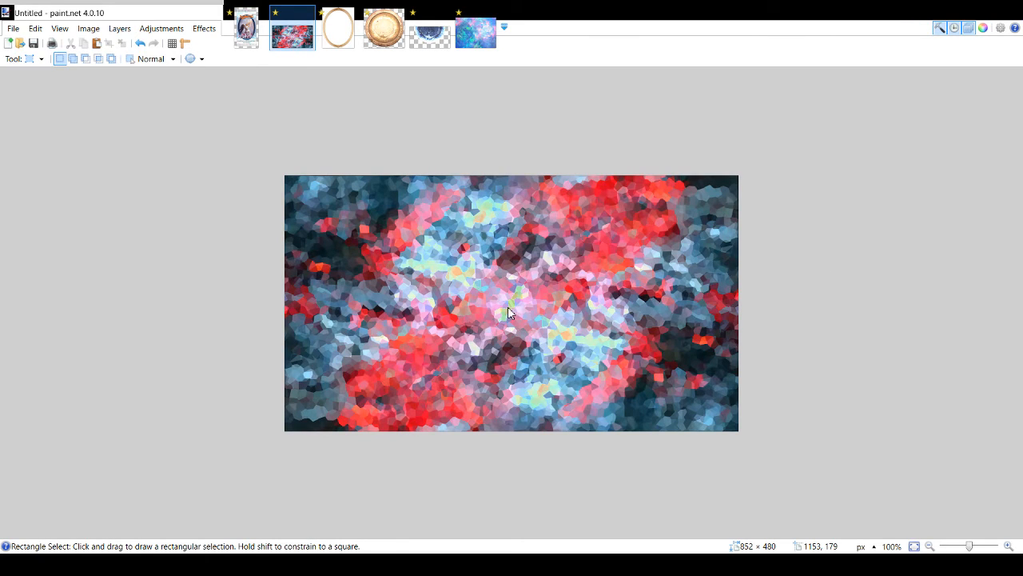
{"action": "left_click", "coordinate": [824, 310]}
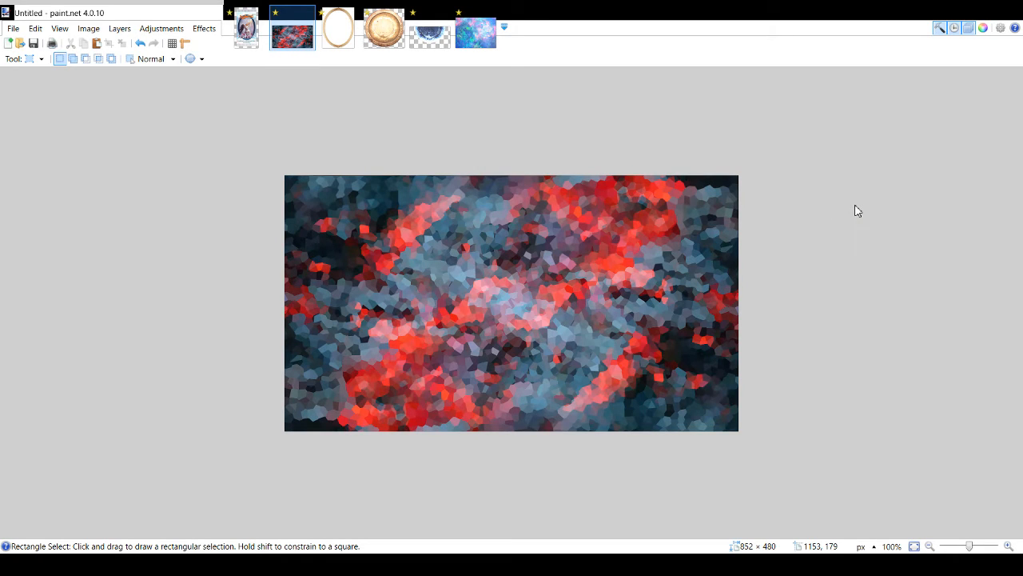
{"action": "left_click", "coordinate": [829, 318]}
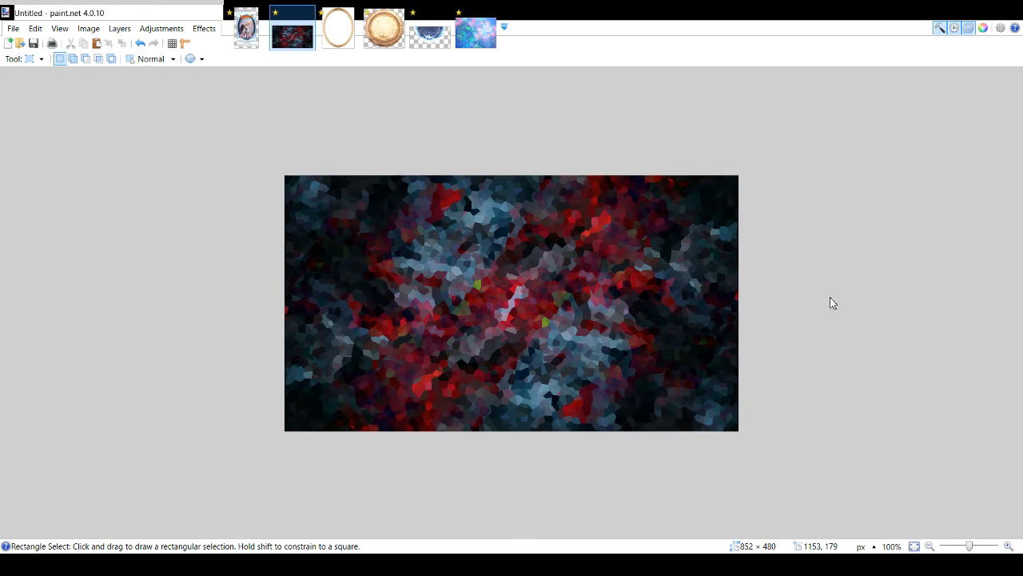
{"action": "left_click", "coordinate": [819, 333]}
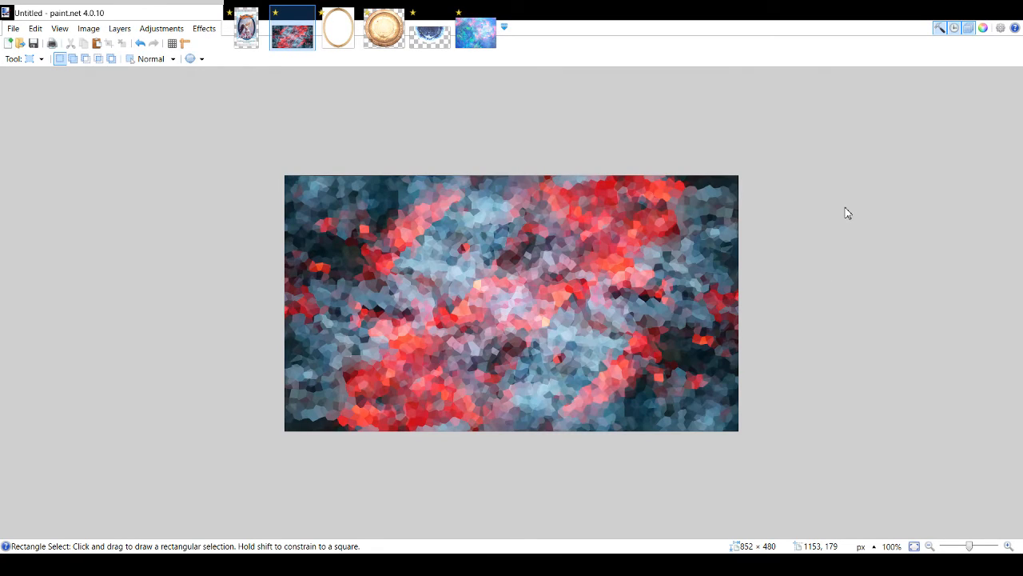
{"action": "left_click", "coordinate": [814, 340]}
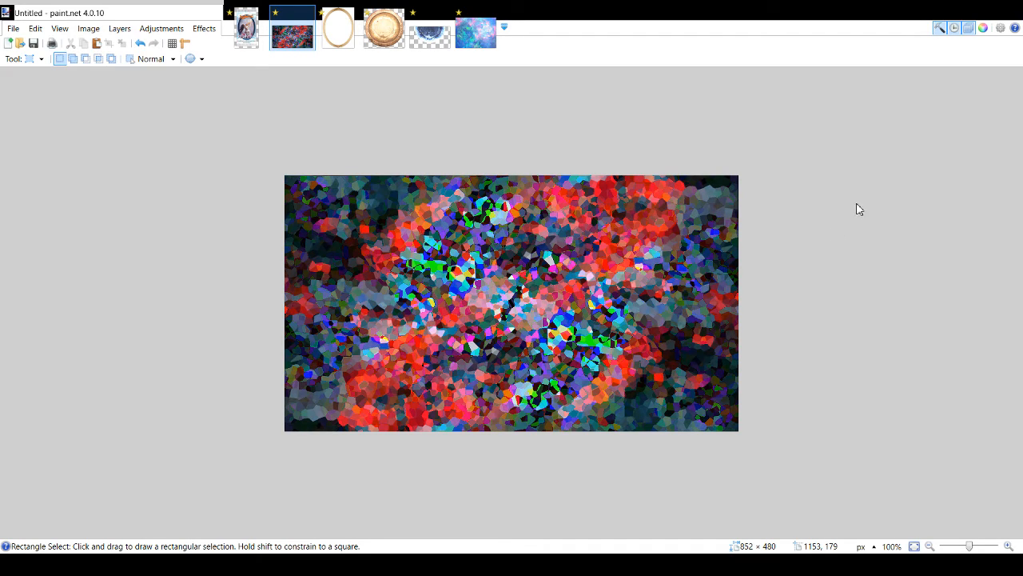
- Compare the two brightest blends of the rotated layer by undoing and redoing, and keep the softer additive one
{"action": "key", "text": "ctrl+z"}
{"action": "key", "text": "ctrl+y"}
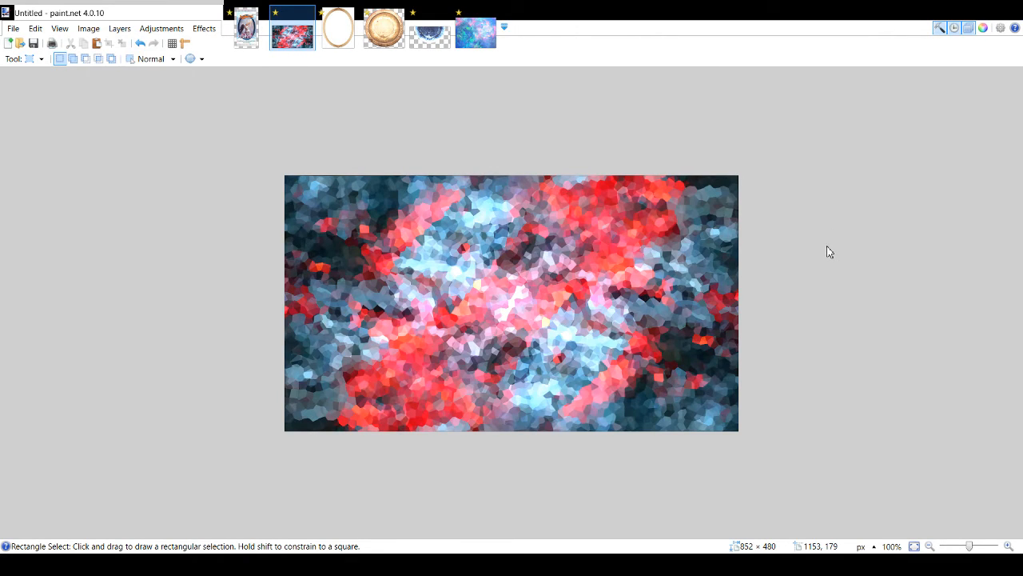
{"action": "key", "text": "ctrl+z"}
{"action": "key", "text": "ctrl+y"}
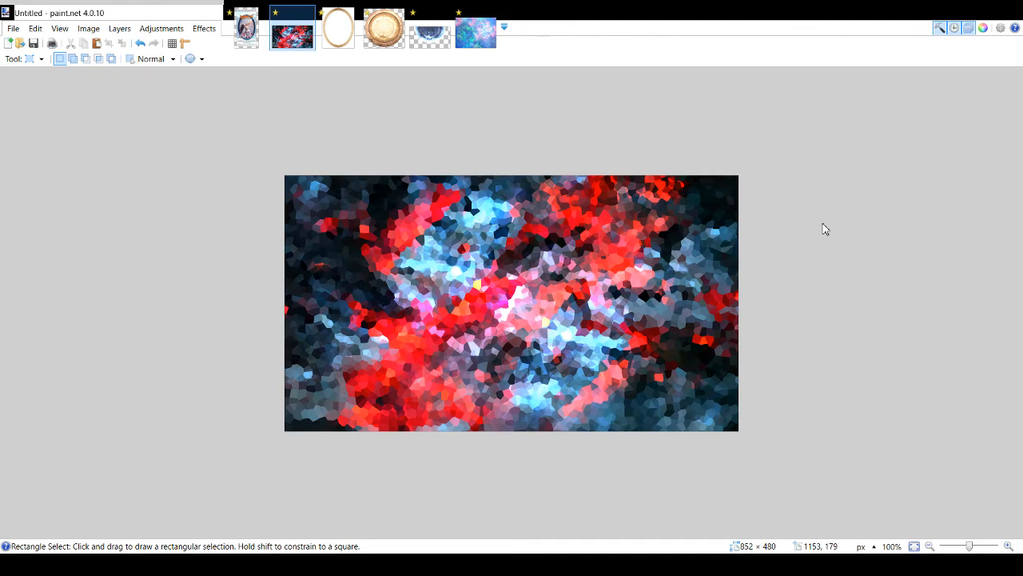
{"action": "key", "text": "ctrl+y"}
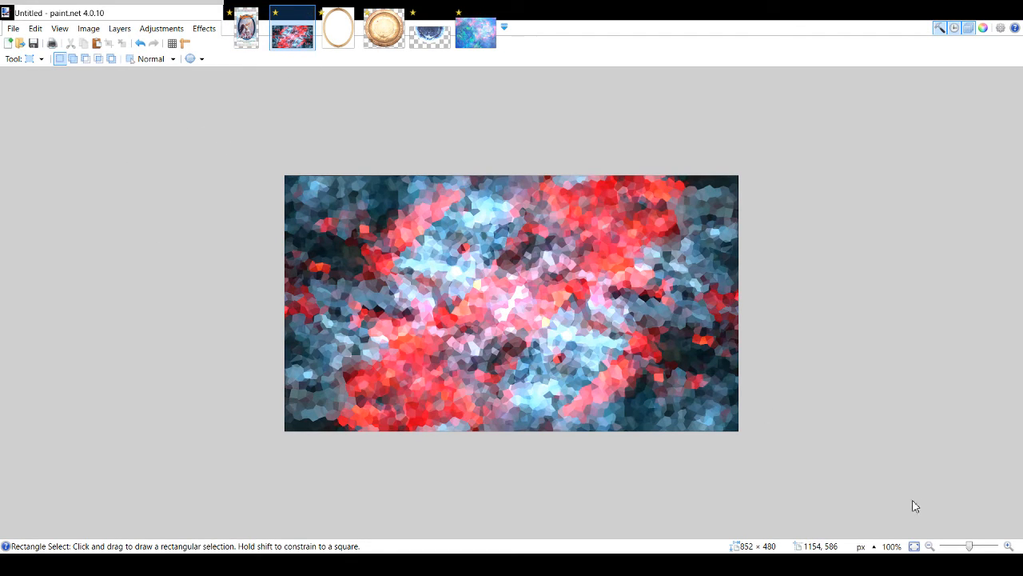
- Add the text "Hi everyone" in bold Celestia Antiqua over the texture's left half and set its size to 50
{"action": "key", "text": "t"}
{"action": "left_click", "coordinate": [379, 289]}
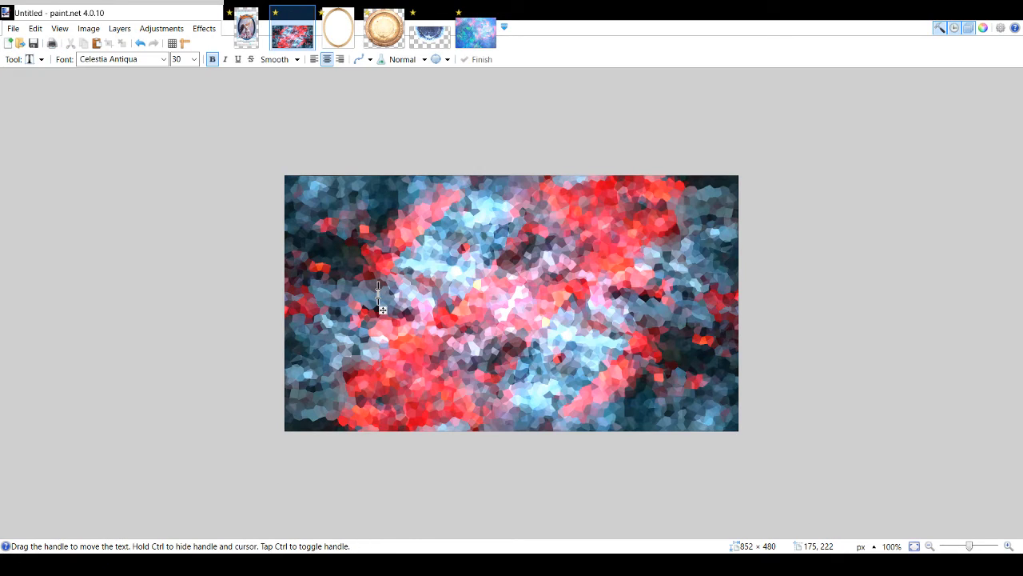
{"action": "type", "text": "HI overyo"}
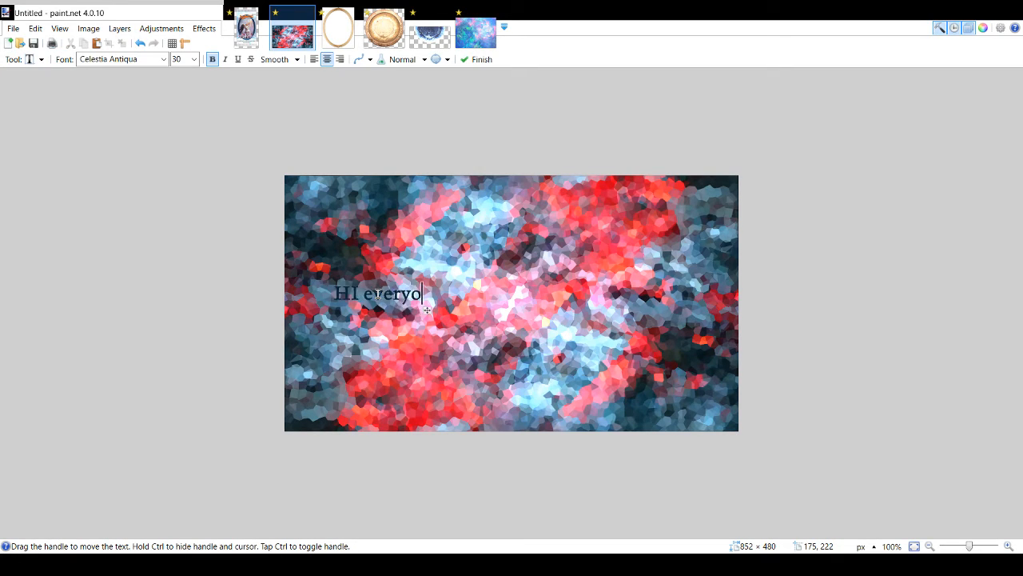
{"action": "key", "text": "BackSpace"}
{"action": "key", "text": "BackSpace"}
{"action": "key", "text": "BackSpace"}
{"action": "key", "text": "BackSpace"}
{"action": "key", "text": "BackSpace"}
{"action": "key", "text": "BackSpace"}
{"action": "type", "text": "i eer"}
{"action": "key", "text": "BackSpace"}
{"action": "key", "text": "BackSpace"}
{"action": "key", "text": "BackSpace"}
{"action": "type", "text": "v"}
{"action": "key", "text": "BackSpace"}
{"action": "type", "text": "everyone"}
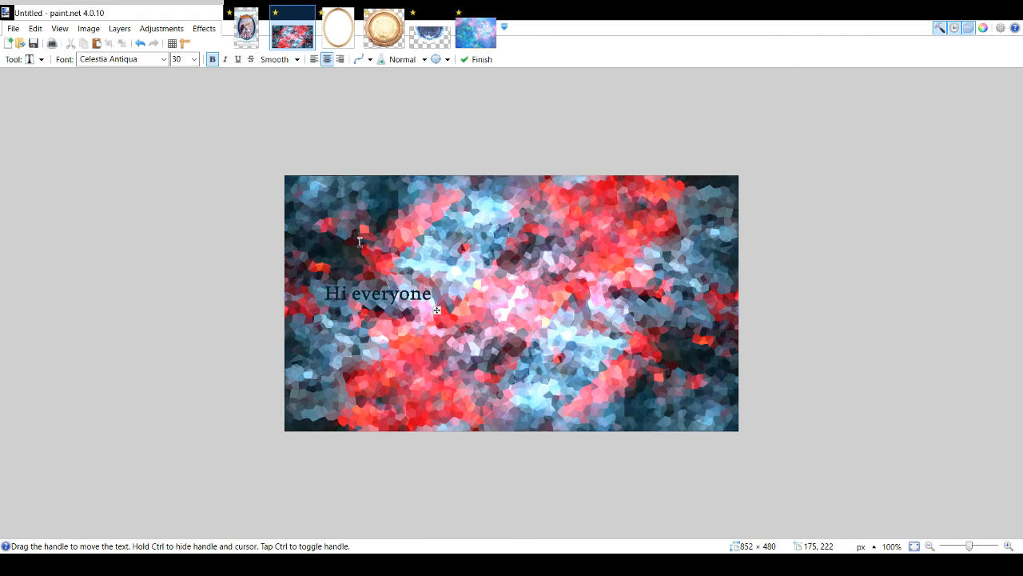
{"action": "left_click", "coordinate": [178, 60]}
{"action": "type", "text": "50"}
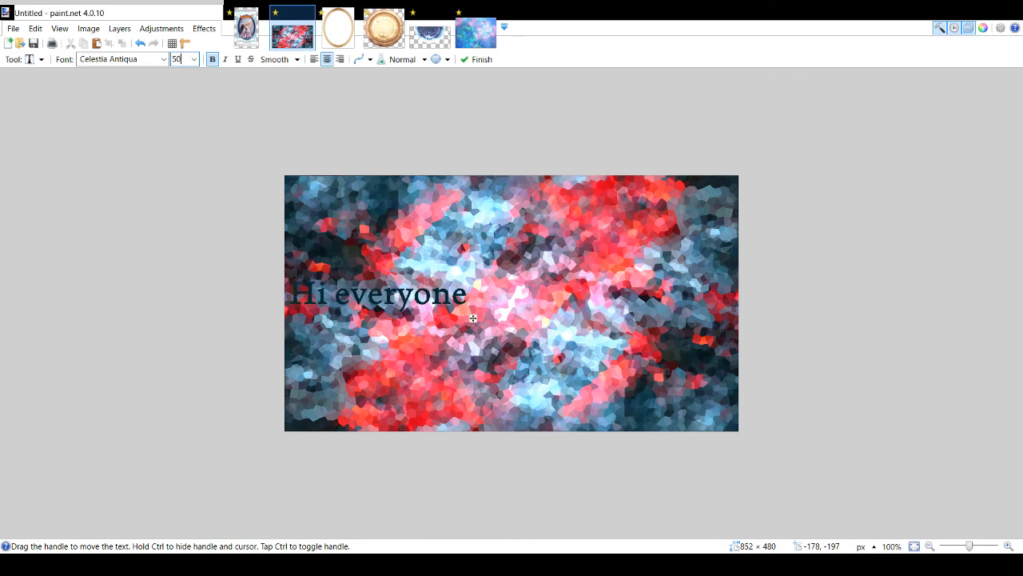
- Set the "Hi everyone" text size to 70 and move the text to the middle of the texture
{"action": "key", "text": "BackSpace"}
{"action": "key", "text": "BackSpace"}
{"action": "type", "text": "70"}
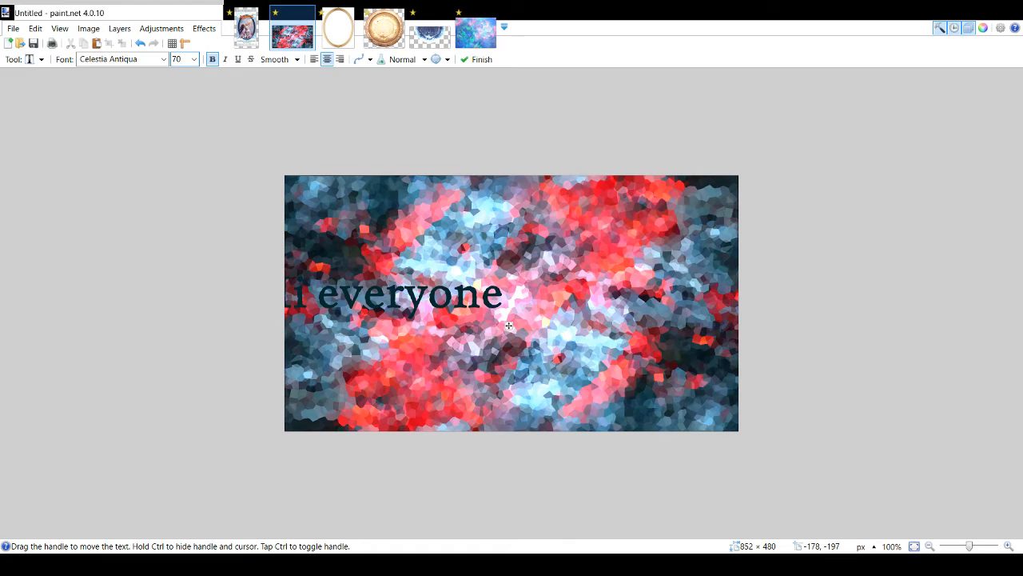
{"action": "left_click_drag", "start_coordinate": [512, 327], "coordinate": [649, 341]}
- Select everything around the lettering with the Magic Wand in global flood mode and delete the texture outside the letters
{"action": "key", "text": "s"}
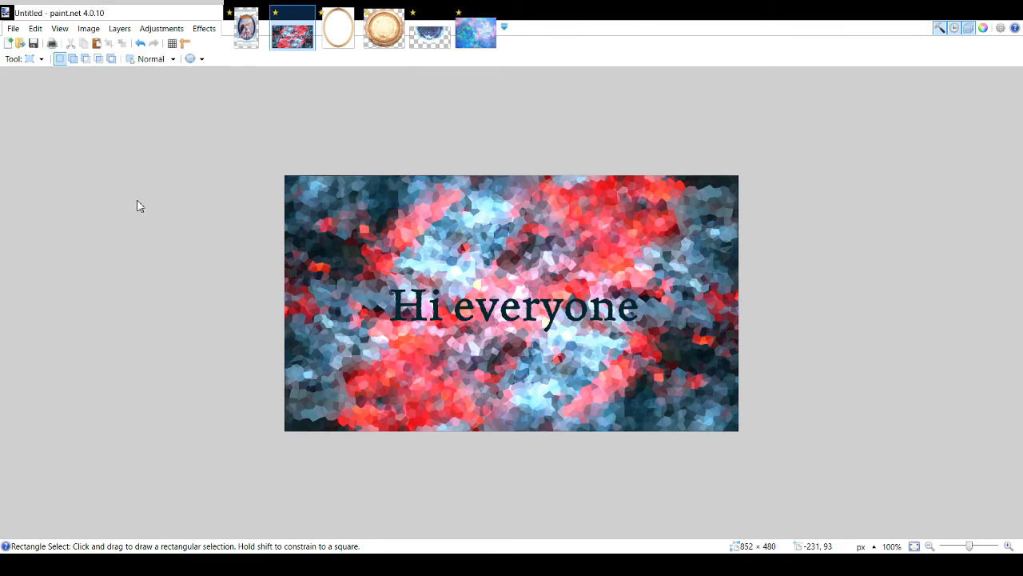
{"action": "key", "text": "s"}
{"action": "key", "text": "s"}
{"action": "key", "text": "s"}
{"action": "left_click", "coordinate": [396, 236]}
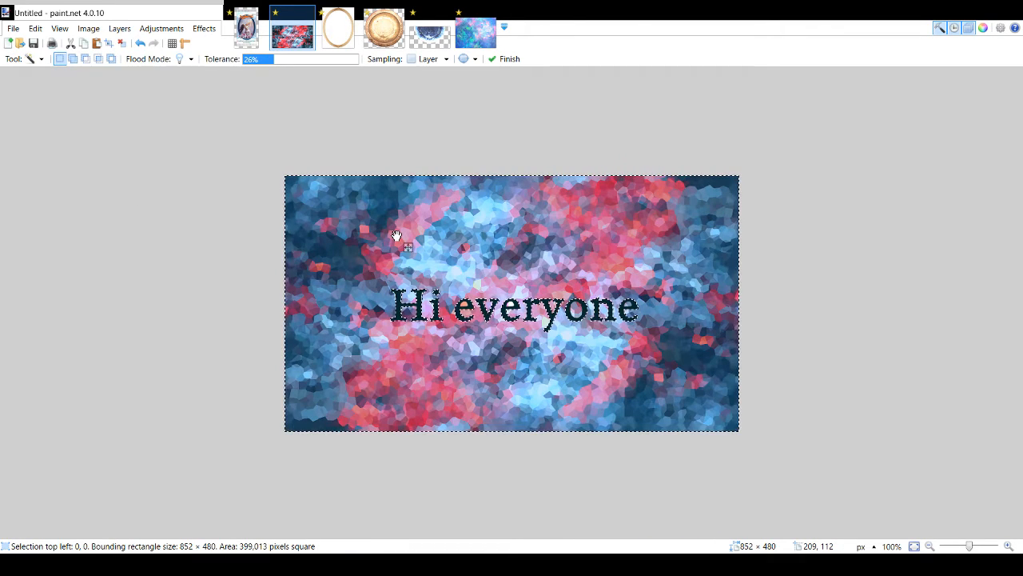
{"action": "left_click", "coordinate": [180, 60]}
{"action": "key", "text": "Return"}
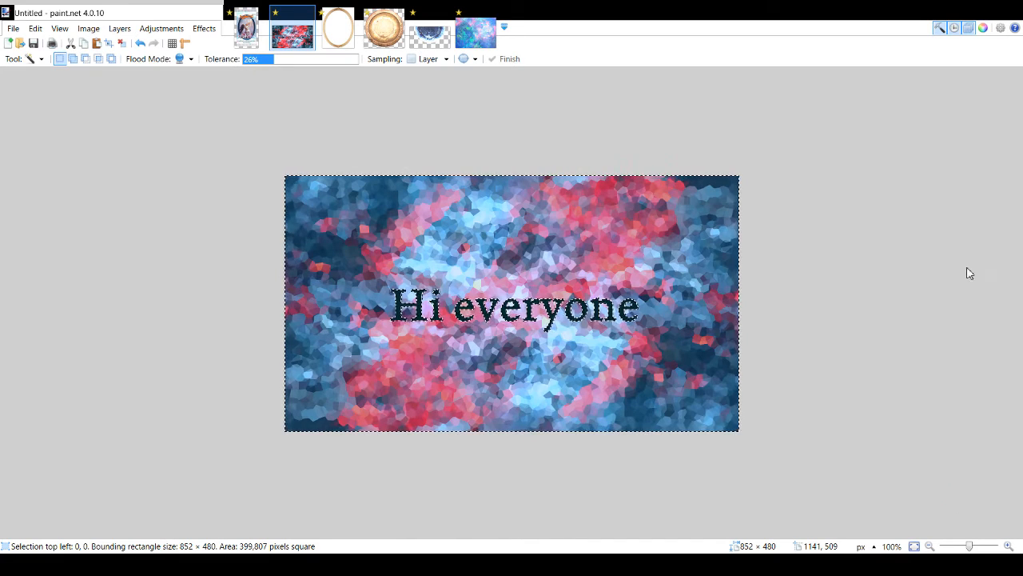
{"action": "key", "text": "Delete"}
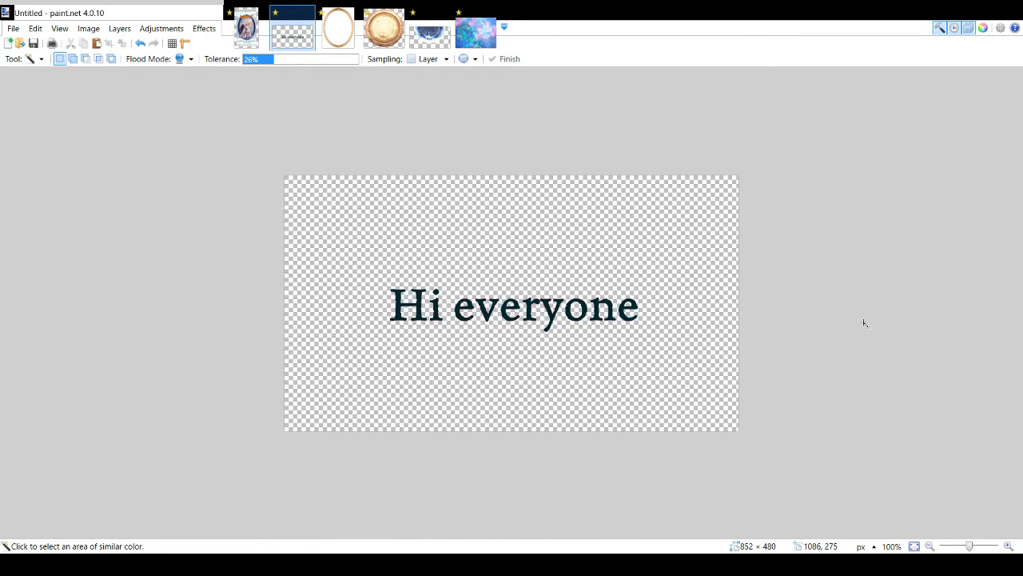
- Toggle the dark text off and on to check the texture-filled lettering, and leave only the textured letters visible
{"action": "left_click", "coordinate": [1013, 261]}
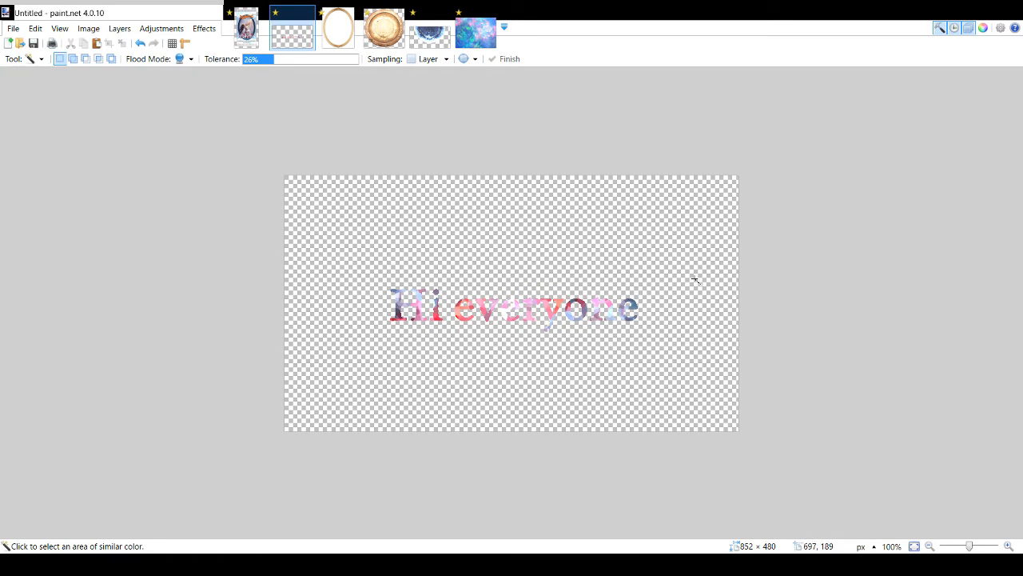
{"action": "left_click", "coordinate": [1016, 271]}
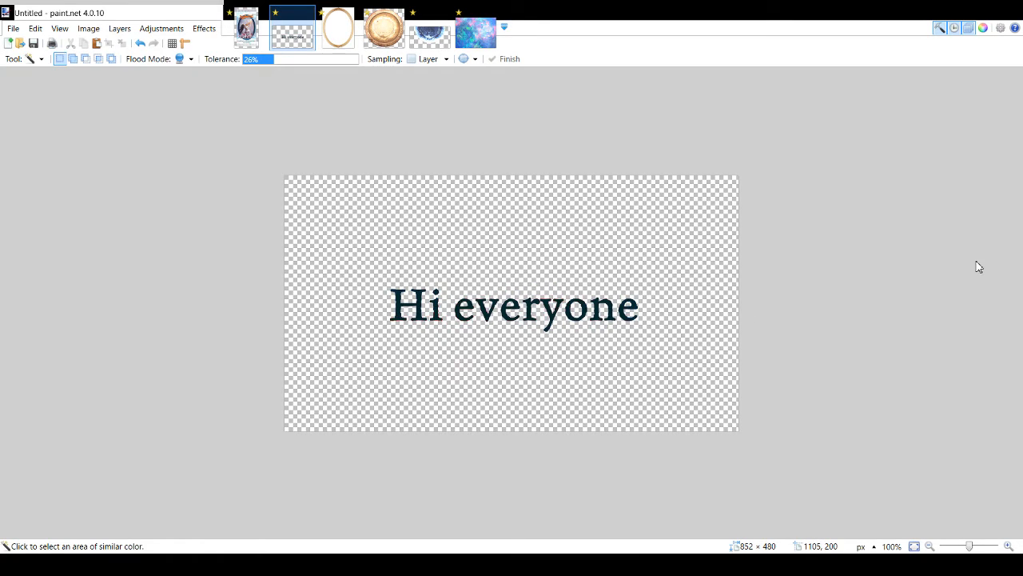
{"action": "left_click", "coordinate": [975, 503]}
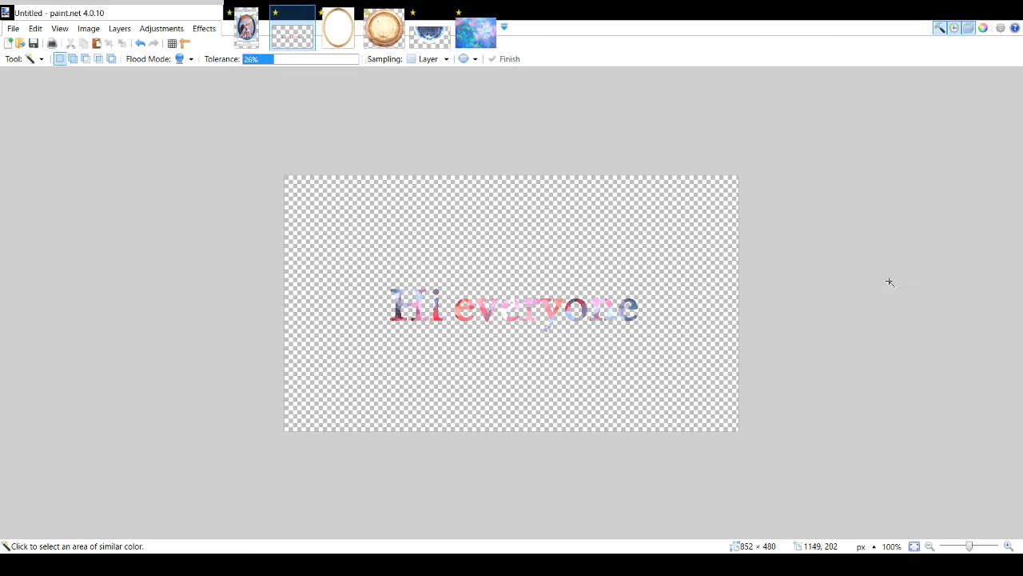
- Select the whole canvas and compare the lettering without and with its dark blurred edge by undoing and redoing three changes
{"action": "key", "text": "s"}
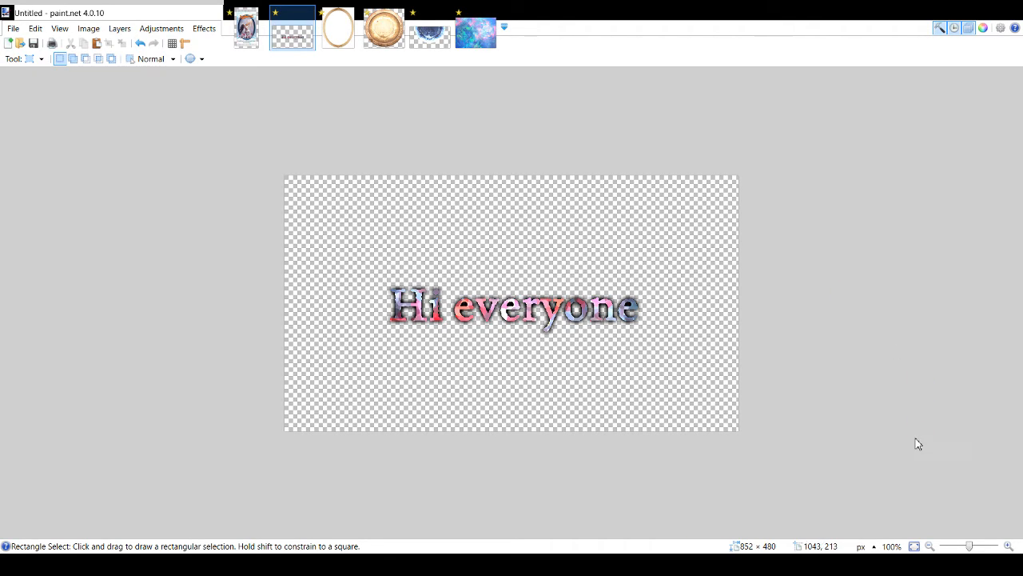
{"action": "key", "text": "m"}
{"action": "key", "text": "ctrl+a"}
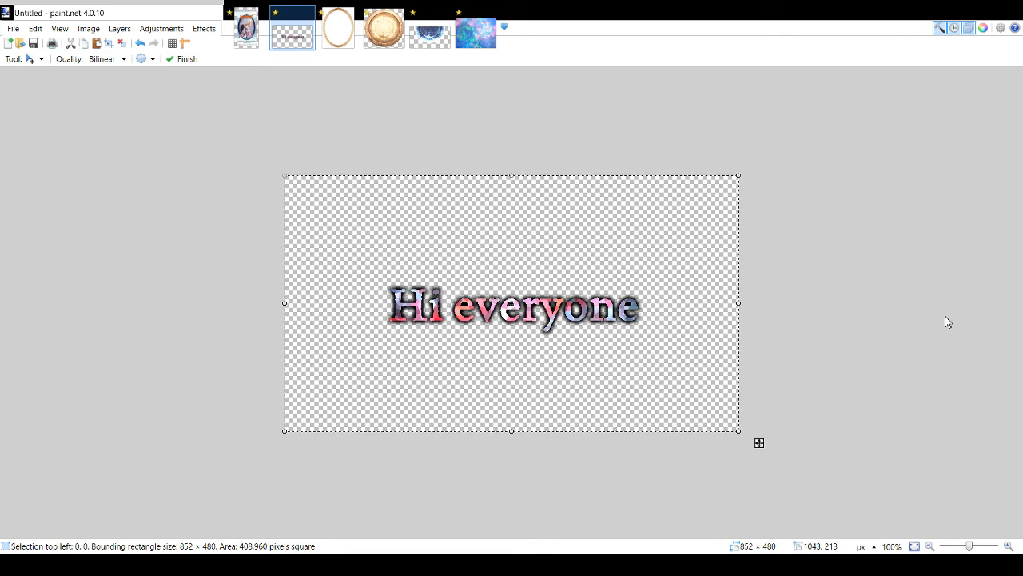
{"action": "key", "text": "ctrl+z"}
{"action": "key", "text": "ctrl+z"}
{"action": "key", "text": "ctrl+z"}
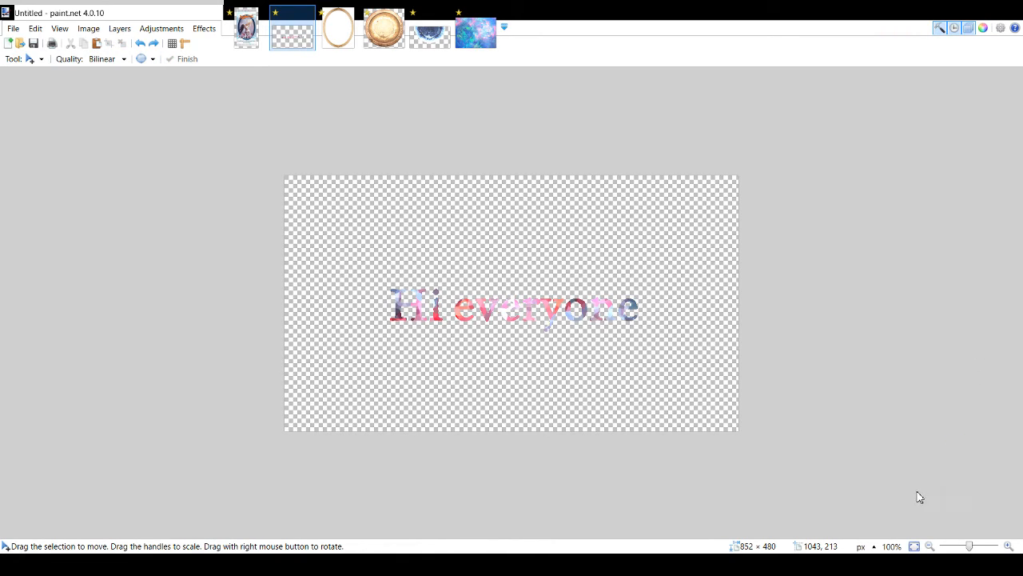
{"action": "key", "text": "ctrl+y"}
{"action": "key", "text": "ctrl+y"}
{"action": "key", "text": "ctrl+y"}
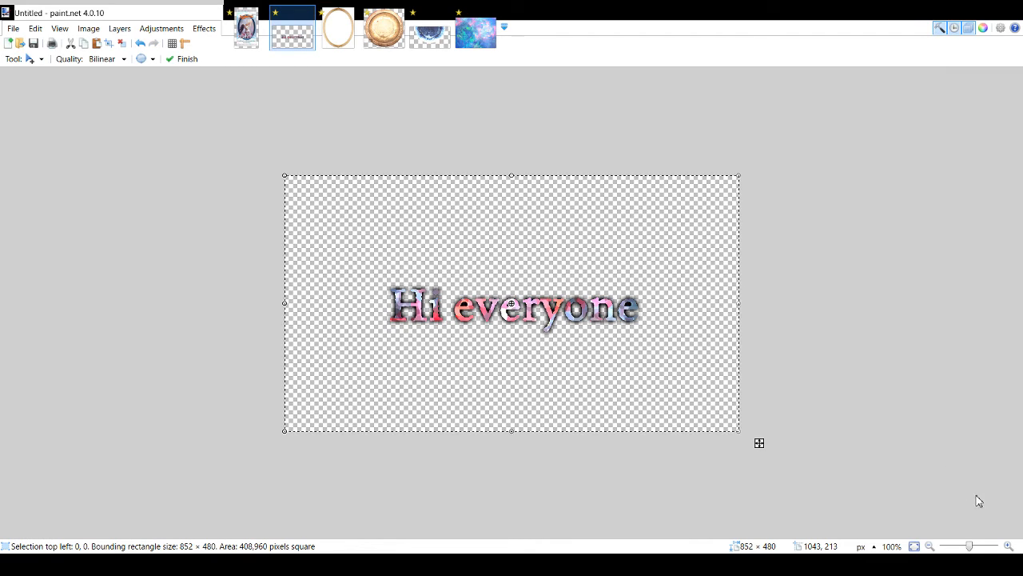
- Apply an effect to the lettering's dark blur and repeat it until the blur becomes a thin, crisp outline around the letters
{"action": "left_click", "coordinate": [709, 213]}
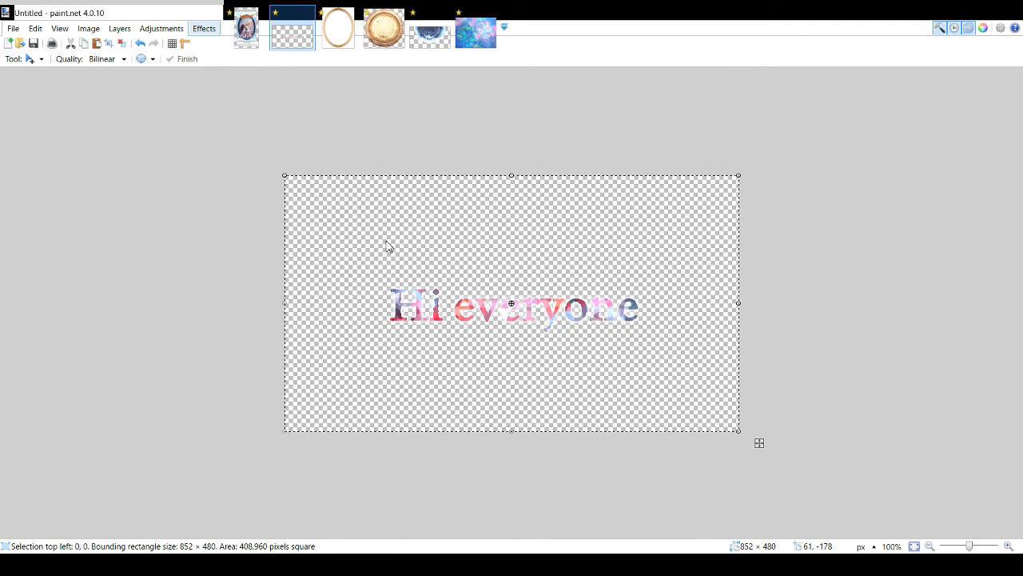
{"action": "key", "text": "ctrl+f"}
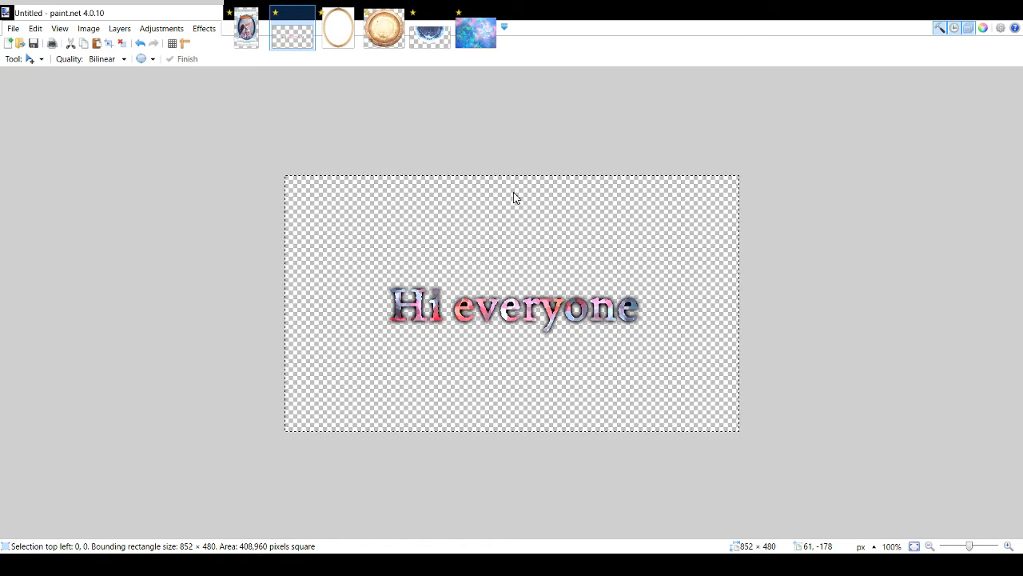
{"action": "key", "text": "ctrl+f"}
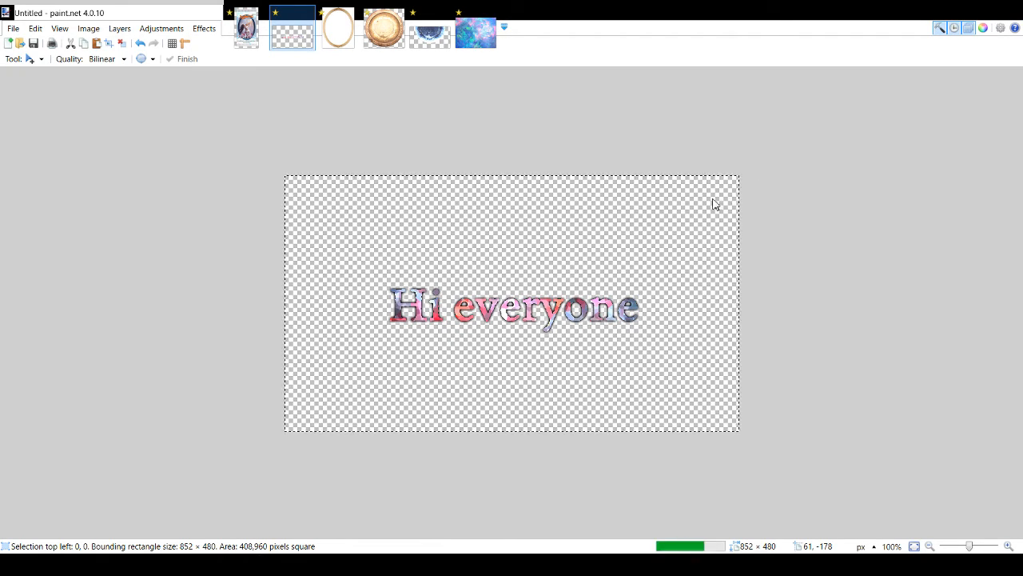
{"action": "key", "text": "ctrl+f"}
{"action": "key", "text": "ctrl+f"}
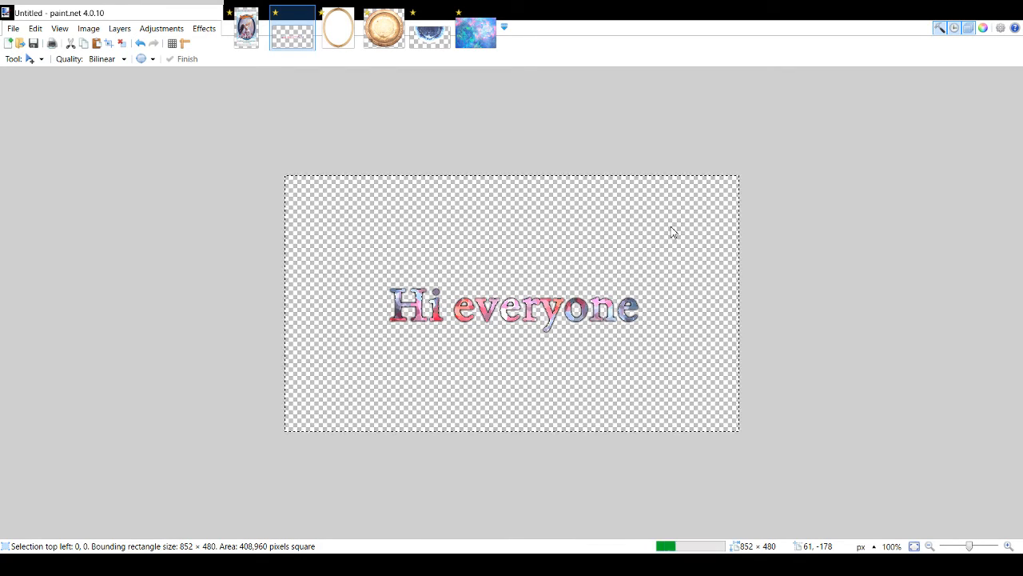
{"action": "key", "text": "ctrl+f"}
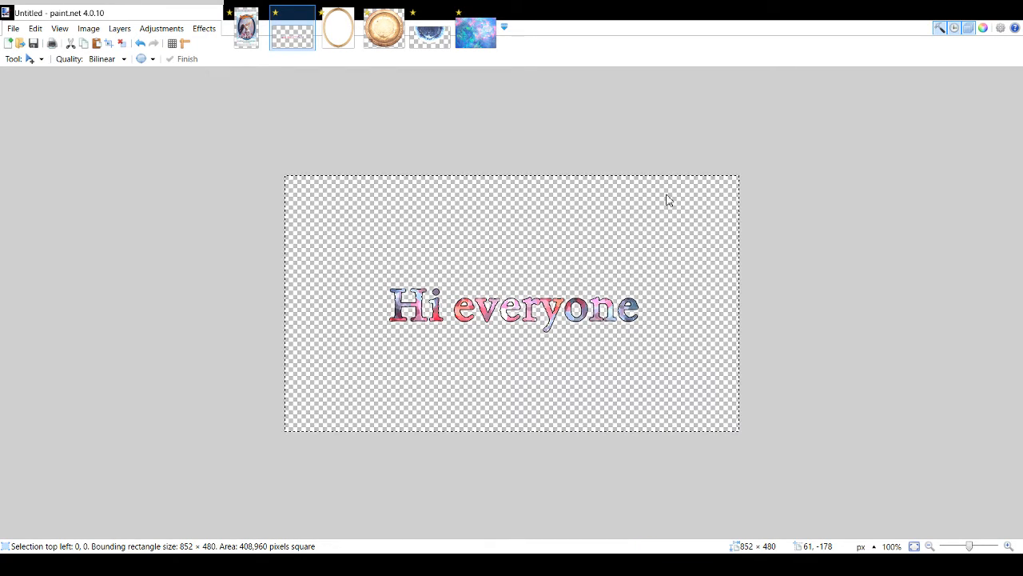
{"action": "key", "text": "ctrl+f"}
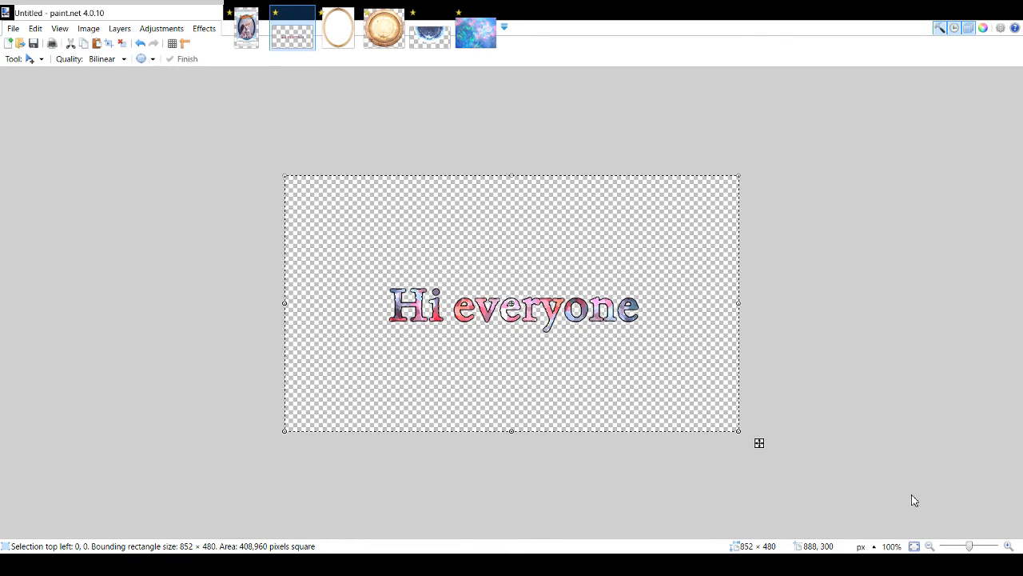
- Fill the transparent area around the lettering with the solid dark teal color and clear the selection
{"action": "key", "text": "f"}
{"action": "left_click", "coordinate": [360, 243]}
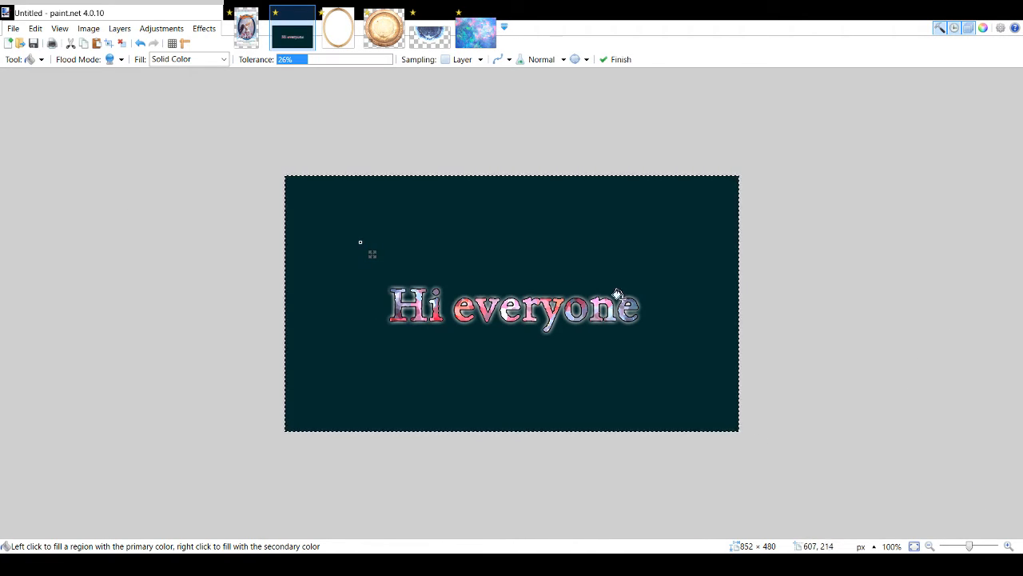
{"action": "key", "text": "s"}
{"action": "left_click", "coordinate": [379, 232]}
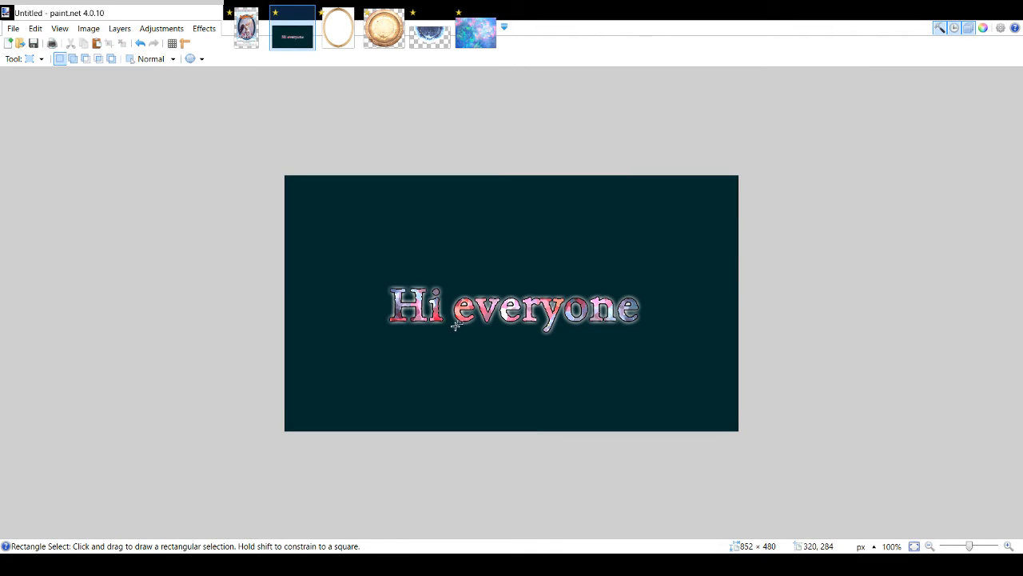
- View the booster template, switch to the gold oval frame image and step through its history to the white background selection
{"action": "left_click", "coordinate": [243, 26]}
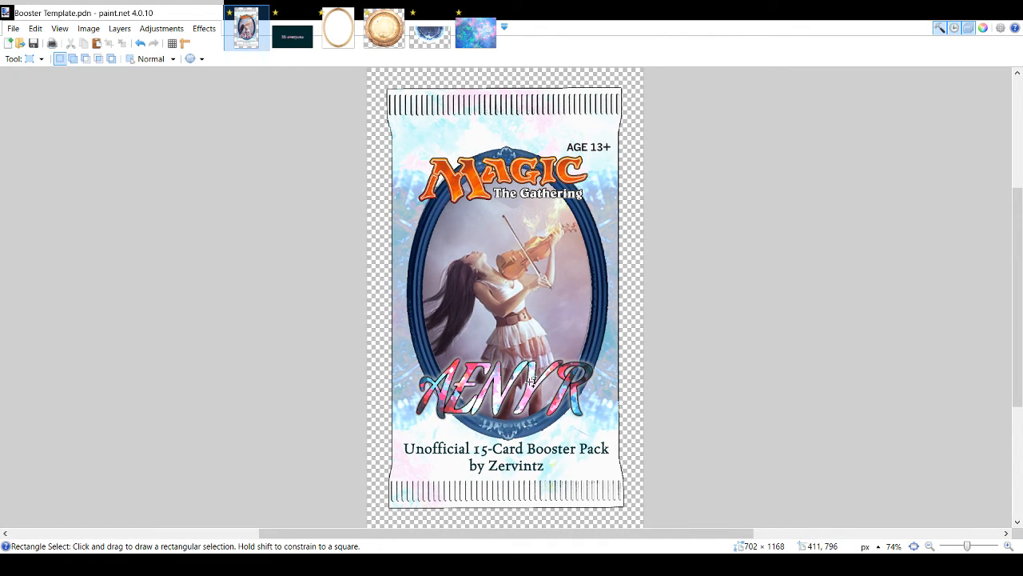
{"action": "left_click", "coordinate": [343, 46]}
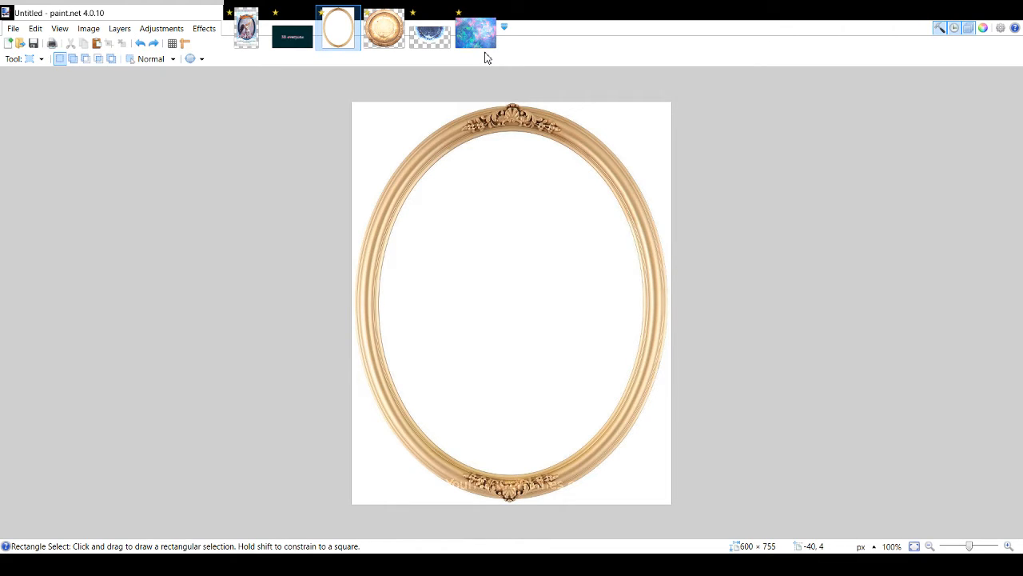
{"action": "key", "text": "ctrl+y"}
{"action": "key", "text": "ctrl+y"}
{"action": "key", "text": "ctrl+z"}
{"action": "key", "text": "ctrl+y"}
{"action": "key", "text": "ctrl+y"}
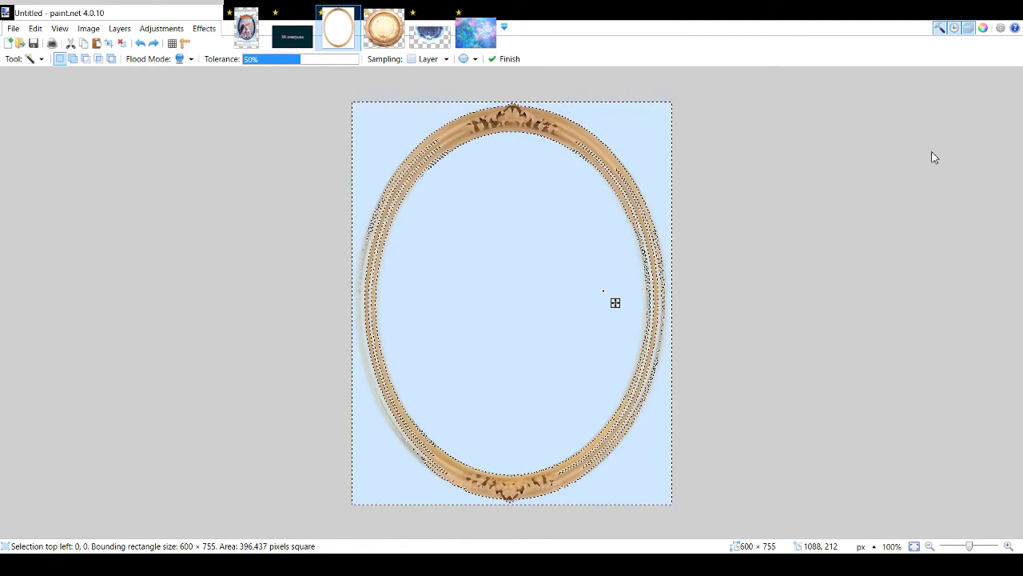
{"action": "key", "text": "ctrl+y"}
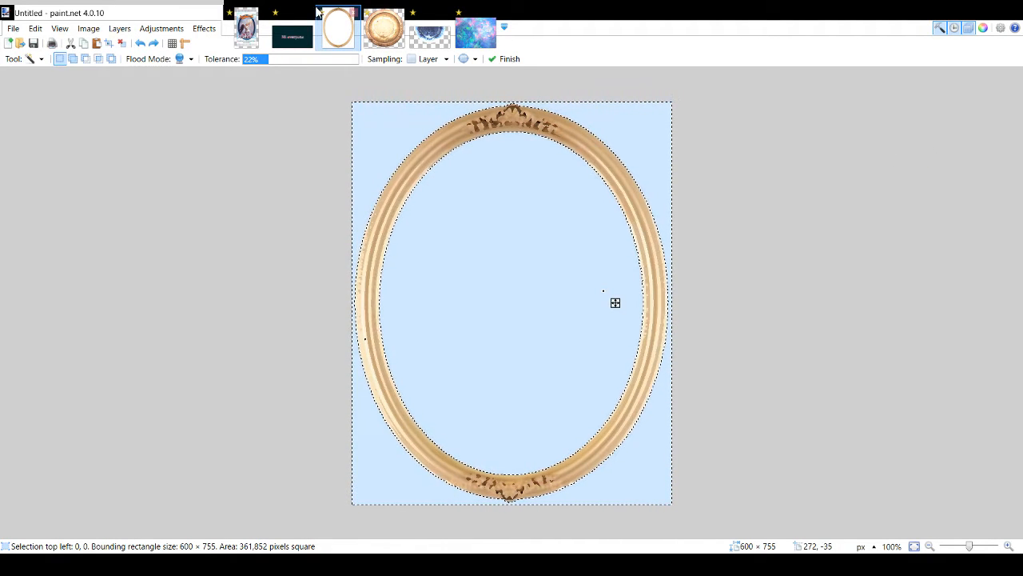
- Delete the oval frame's white background with the Magic Wand tolerance set to 24%, and apply an effect to the cut-out frame
{"action": "mouse_move", "coordinate": [271, 64]}
{"action": "left_mouse_down"}
{"action": "mouse_move", "coordinate": [326, 64]}
{"action": "mouse_move", "coordinate": [283, 64]}
{"action": "left_mouse_up"}
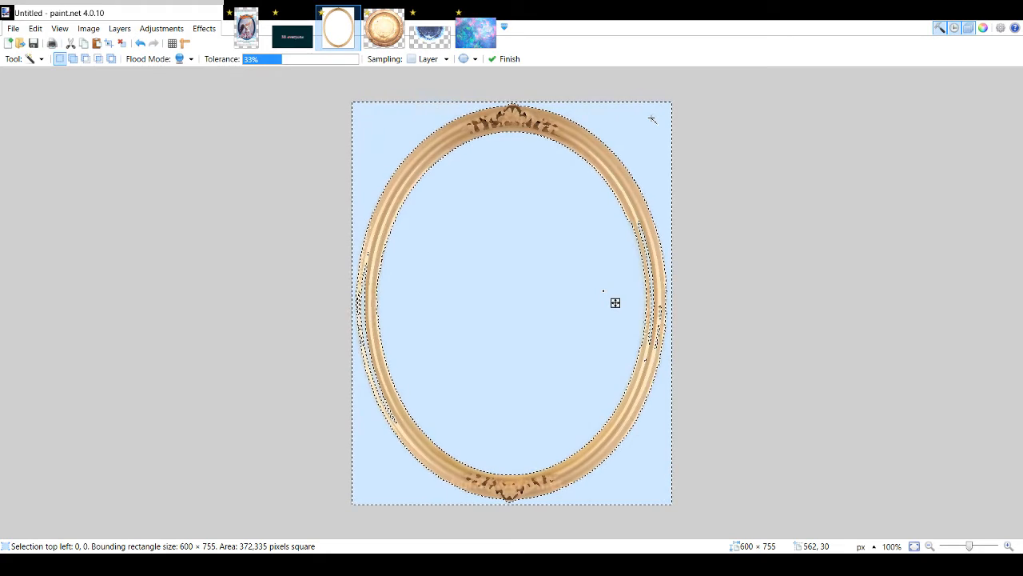
{"action": "mouse_move", "coordinate": [275, 62]}
{"action": "left_mouse_down"}
{"action": "mouse_move", "coordinate": [258, 66]}
{"action": "mouse_move", "coordinate": [272, 64]}
{"action": "left_mouse_up"}
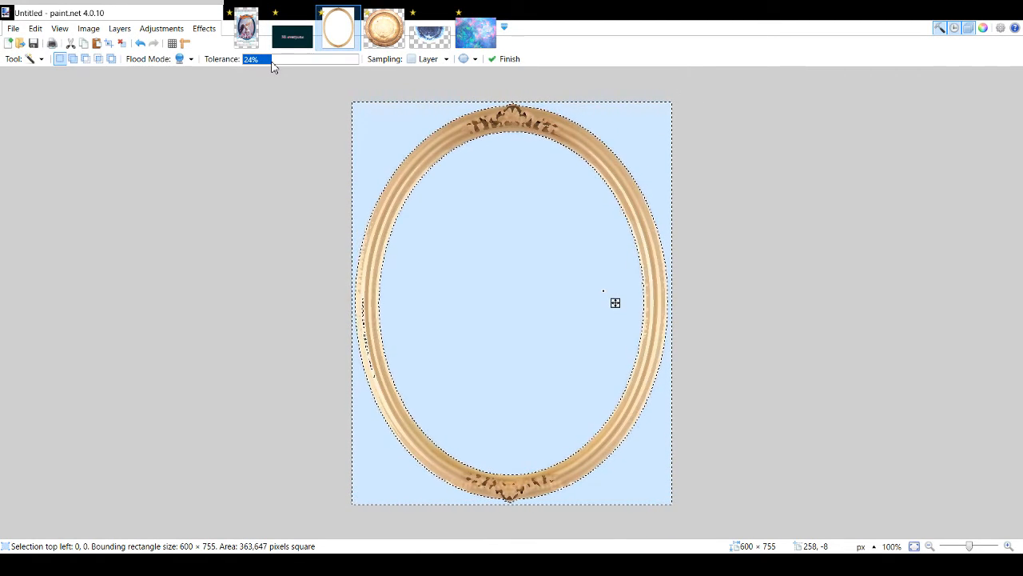
{"action": "key", "text": "Delete"}
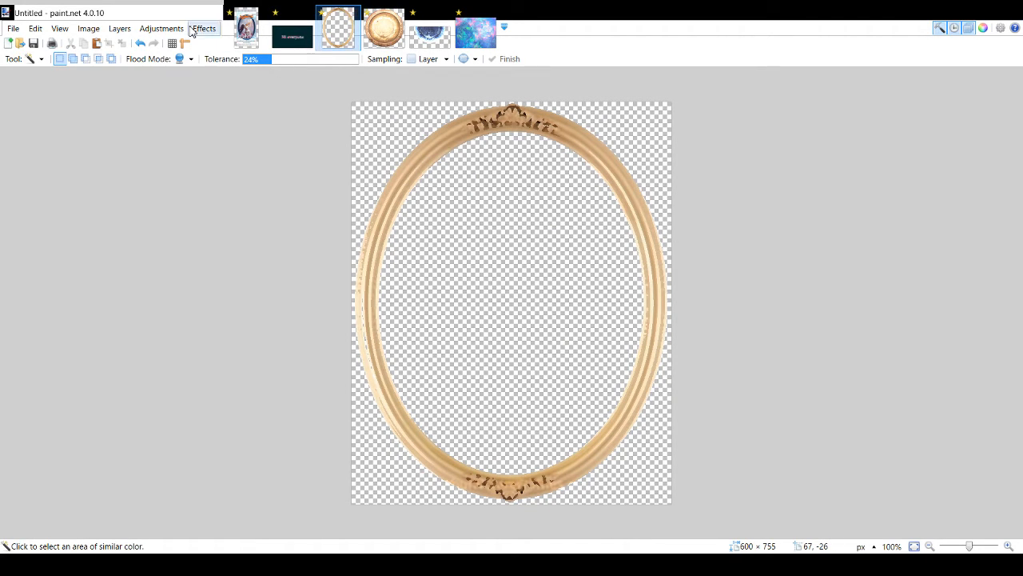
{"action": "left_click", "coordinate": [386, 115]}
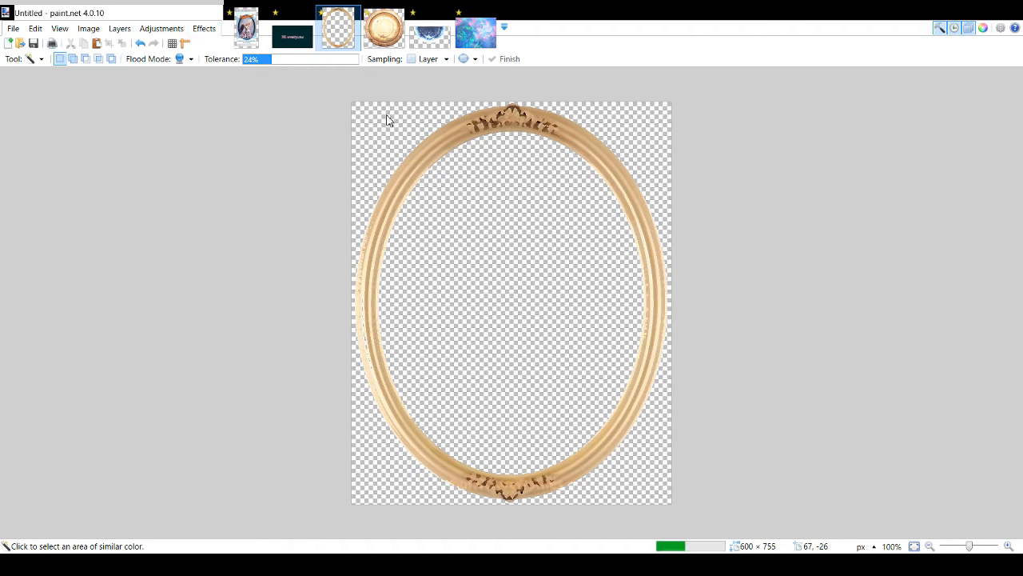
{"action": "left_click_drag", "start_coordinate": [545, 293], "coordinate": [421, 262]}
{"action": "left_click", "coordinate": [518, 316]}
{"action": "key", "text": "s"}
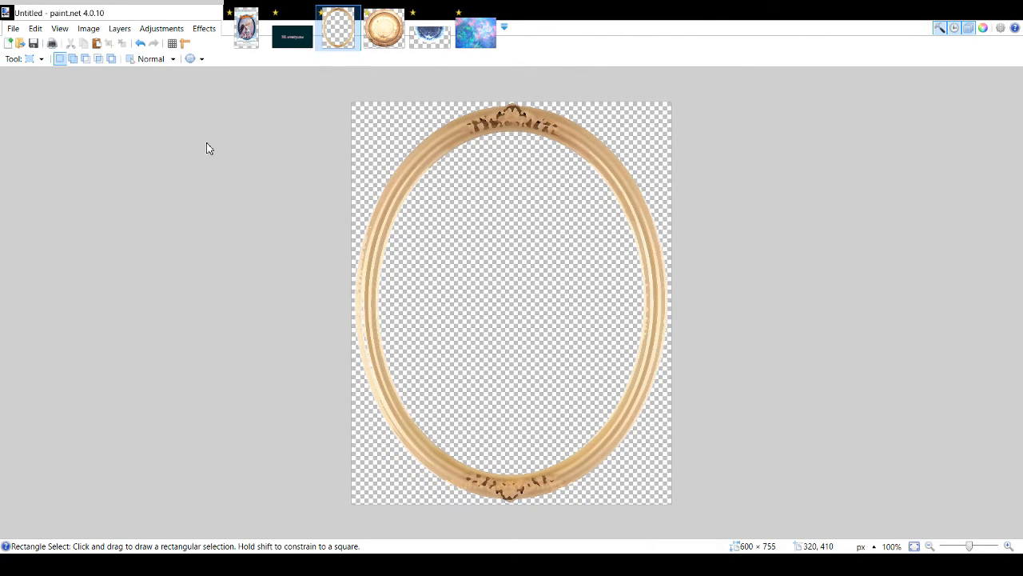
- Compare the oval frame on the booster template with the original oval frame and round brass plate images
{"action": "left_click", "coordinate": [244, 48]}
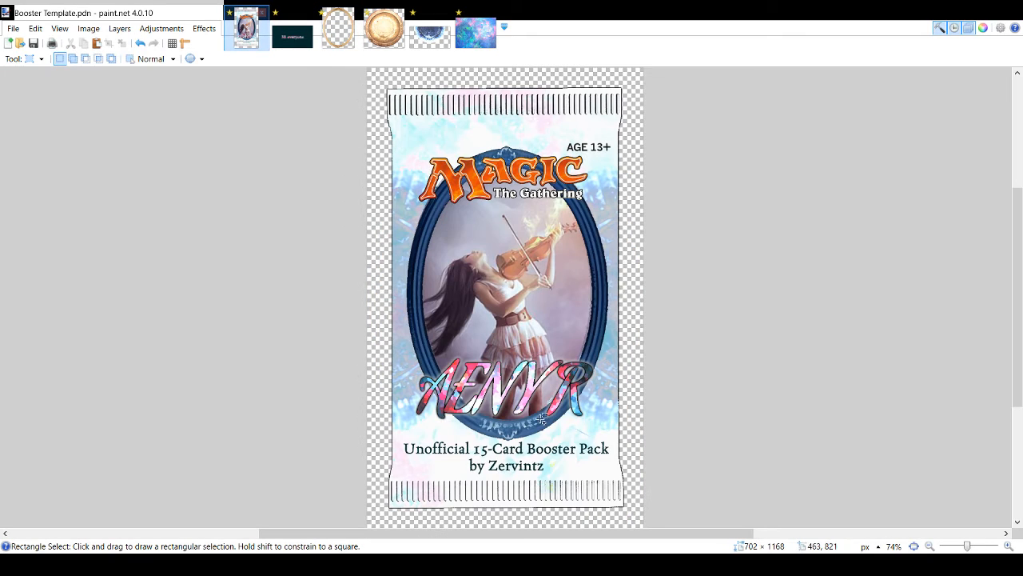
{"action": "left_click", "coordinate": [344, 35]}
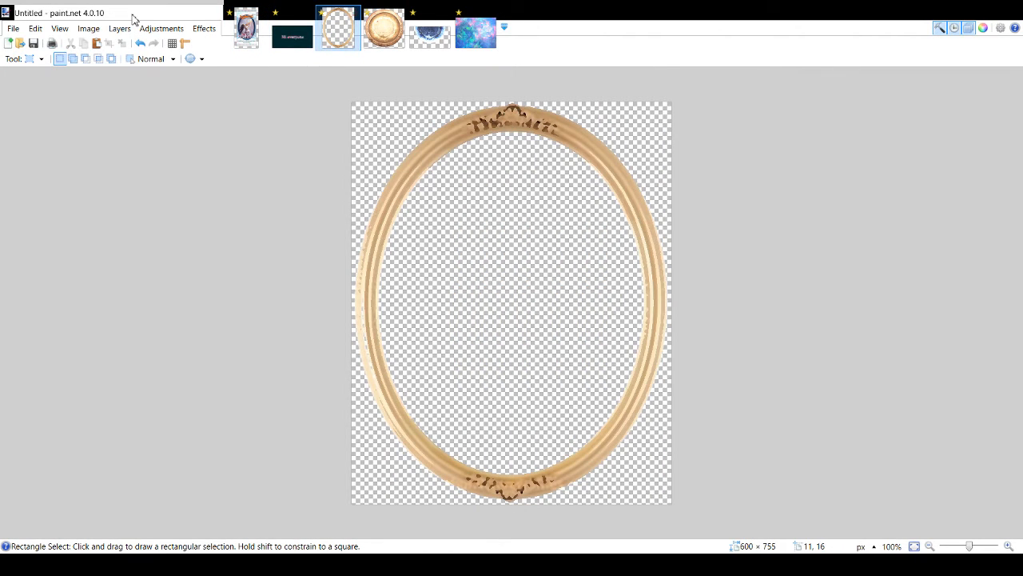
{"action": "left_click", "coordinate": [246, 32]}
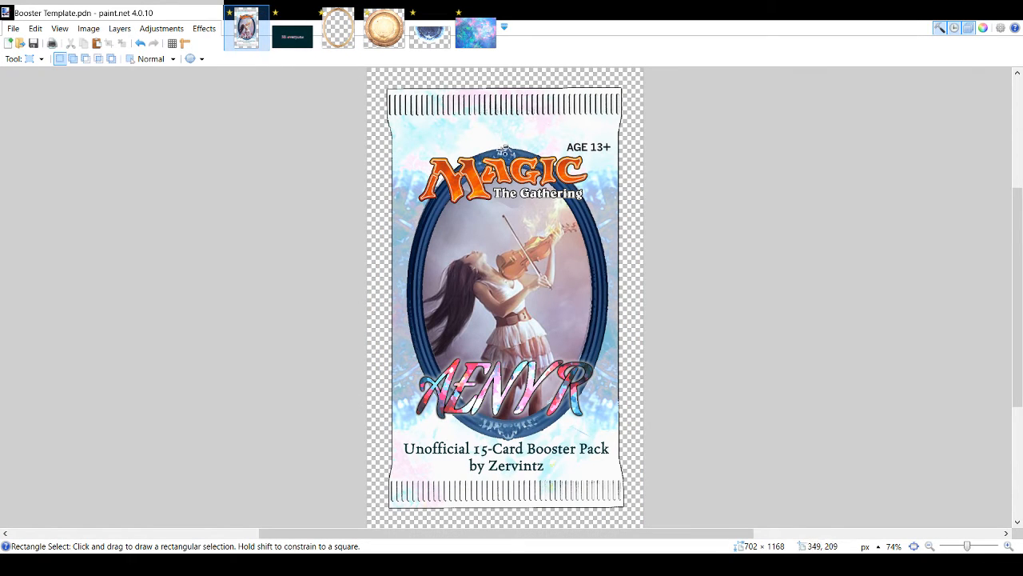
{"action": "left_click", "coordinate": [350, 28]}
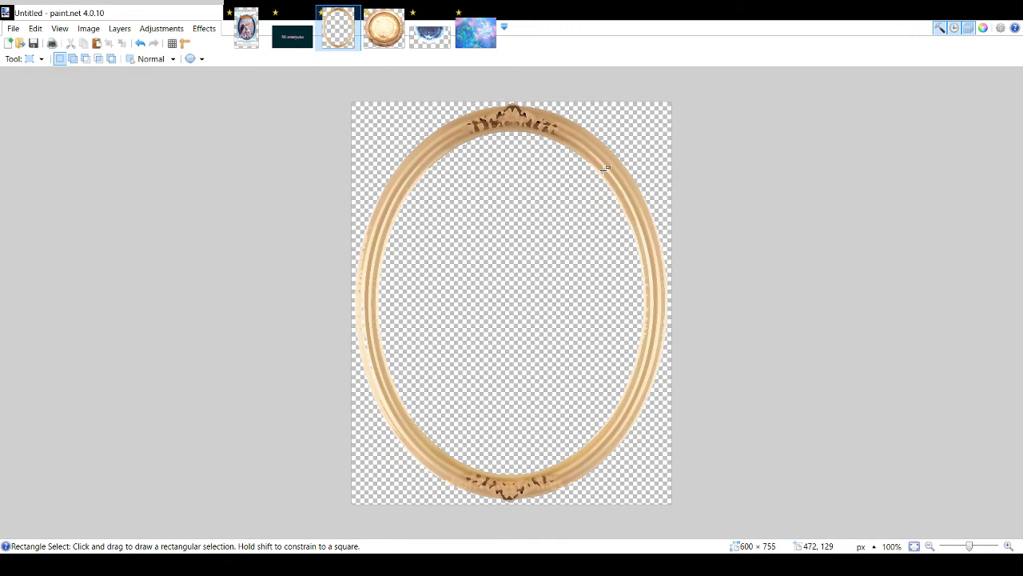
{"action": "left_click", "coordinate": [385, 39]}
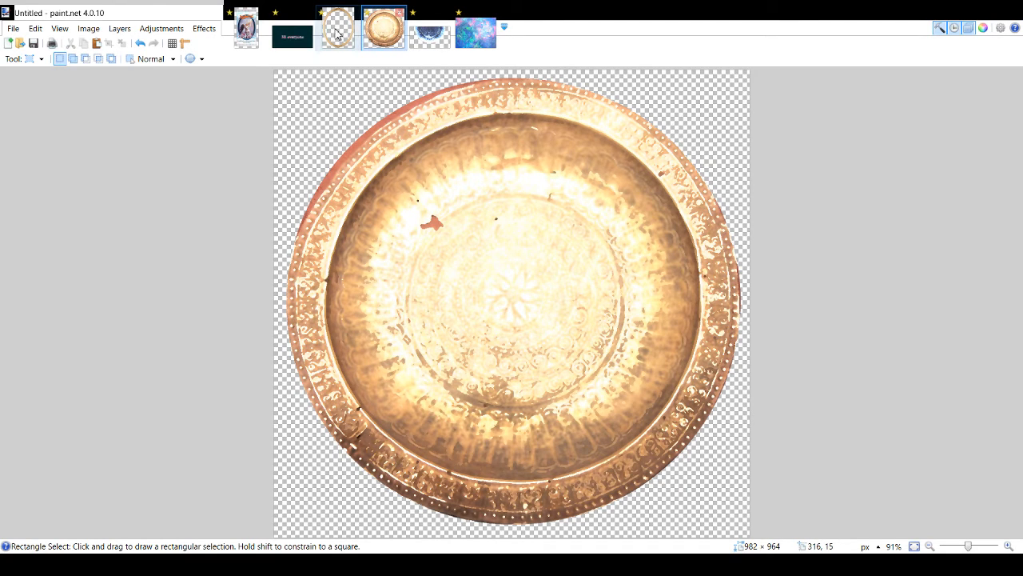
{"action": "left_click", "coordinate": [249, 38]}
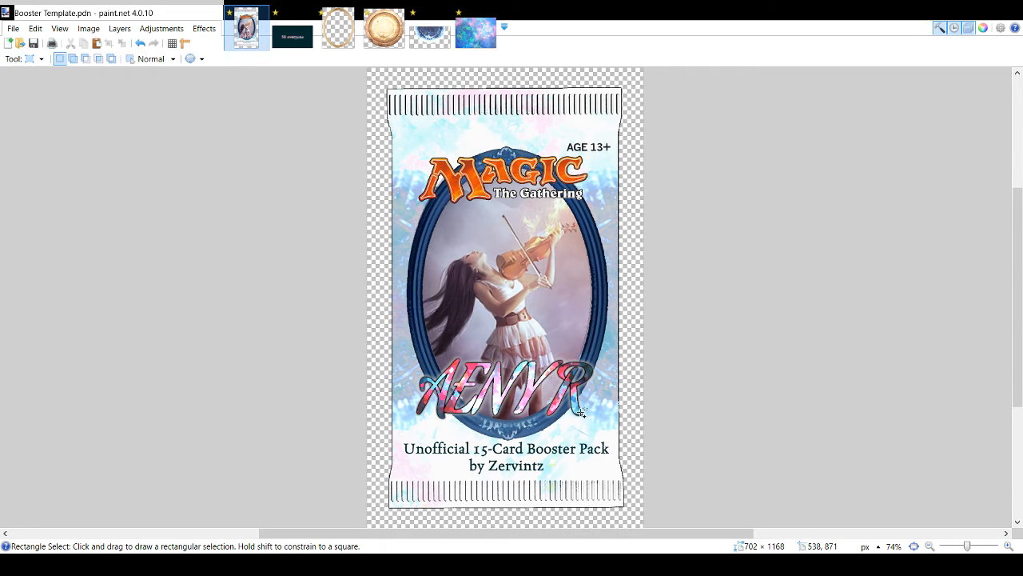
- Compare the booster template with the round brass plate image, ending on the plate
{"action": "left_click", "coordinate": [384, 28]}
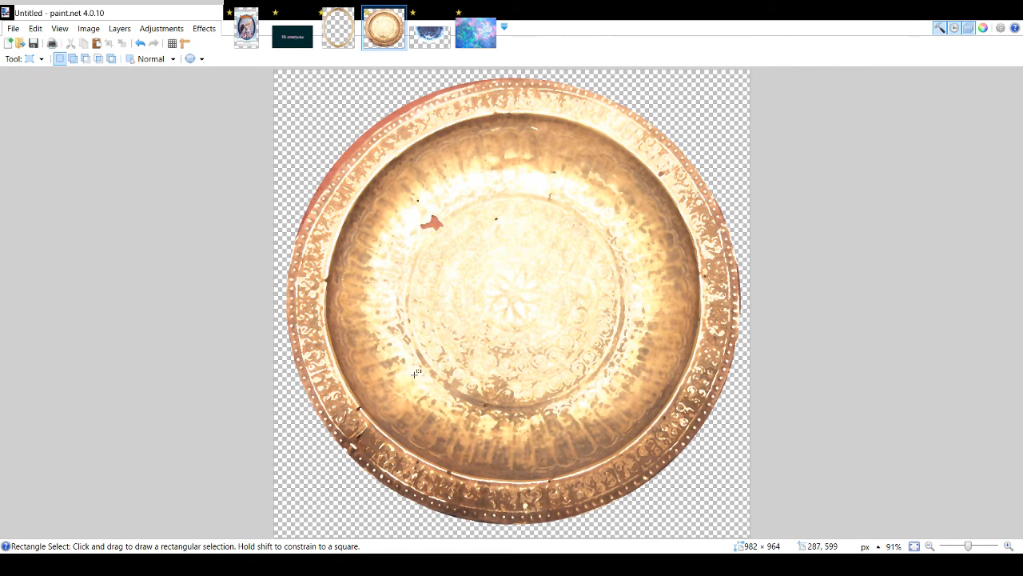
{"action": "left_click", "coordinate": [254, 41]}
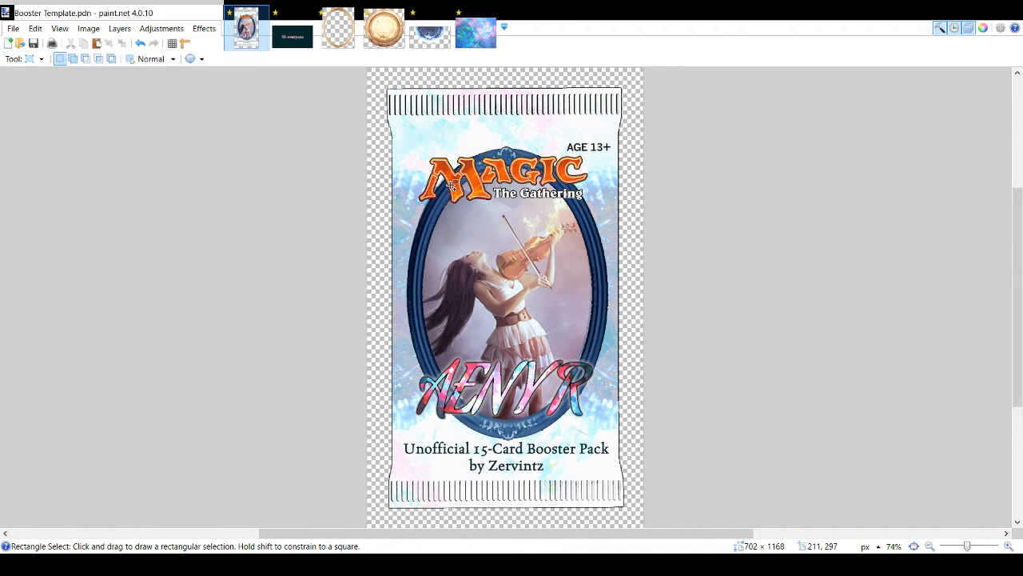
{"action": "left_click", "coordinate": [387, 40]}
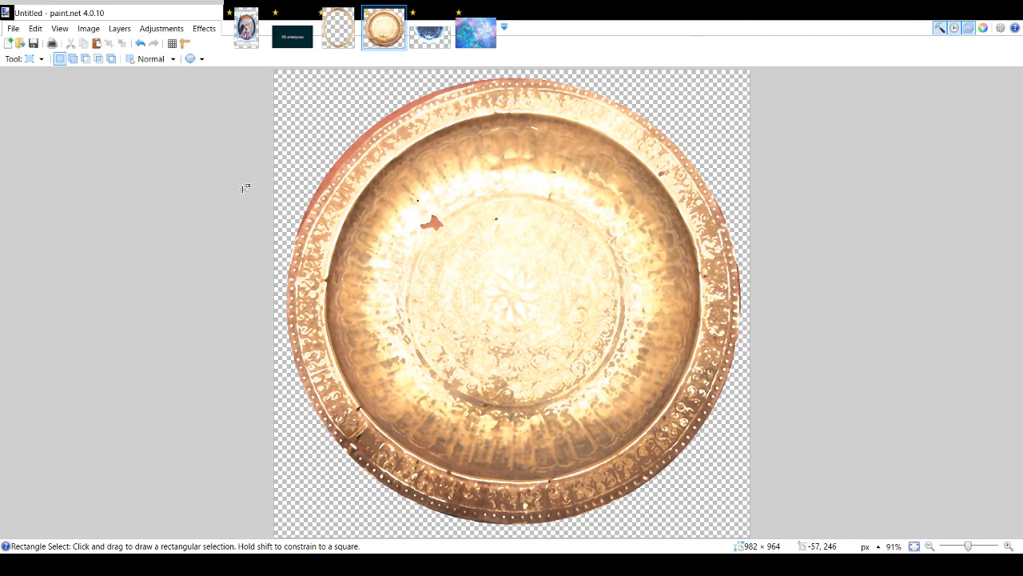
- Draw an elliptical selection on the brass plate and fit it to the inner disc's edge at 752 × 760 px
{"action": "key", "text": "s"}
{"action": "left_click_drag", "start_coordinate": [445, 195], "coordinate": [680, 422]}
{"action": "left_click", "coordinate": [901, 266]}
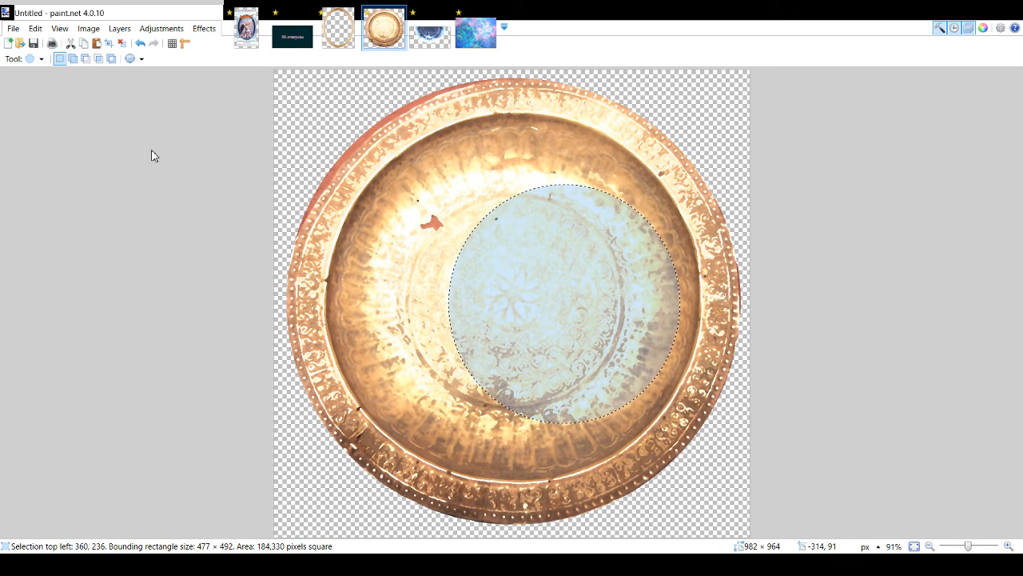
{"action": "key", "text": "m"}
{"action": "left_click_drag", "start_coordinate": [620, 290], "coordinate": [575, 218]}
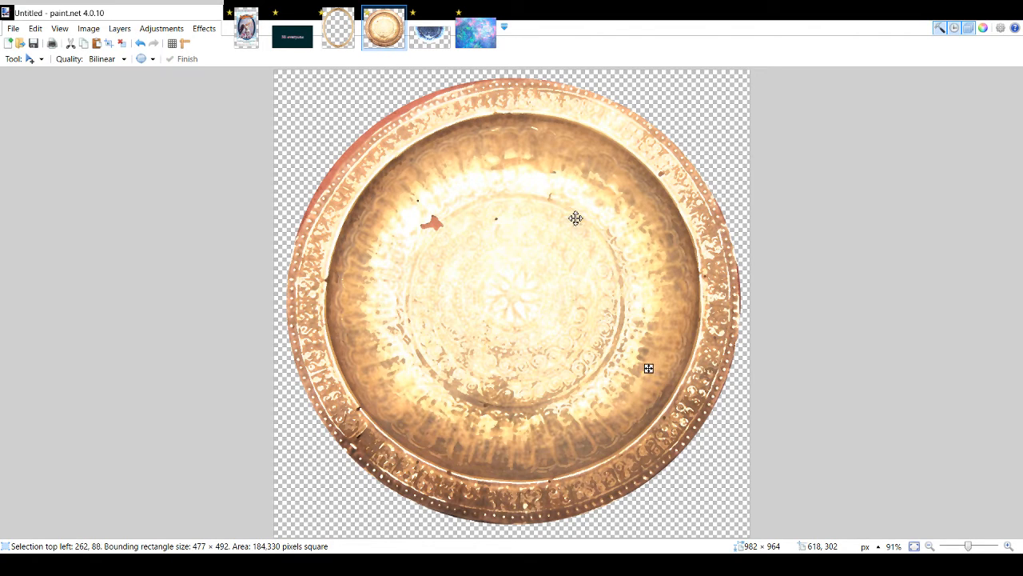
{"action": "left_click_drag", "start_coordinate": [521, 353], "coordinate": [521, 490]}
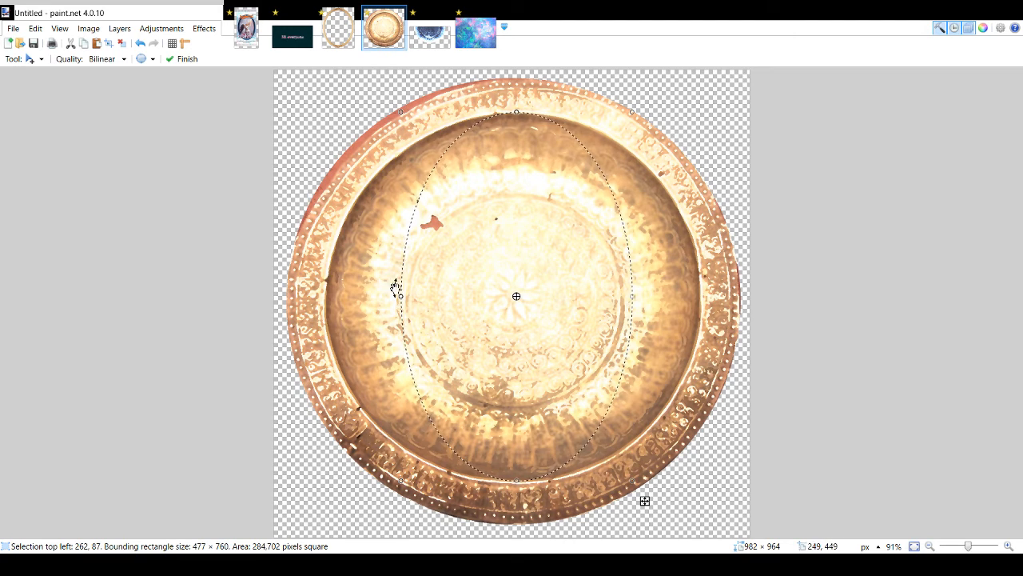
{"action": "left_click_drag", "start_coordinate": [400, 296], "coordinate": [327, 297]}
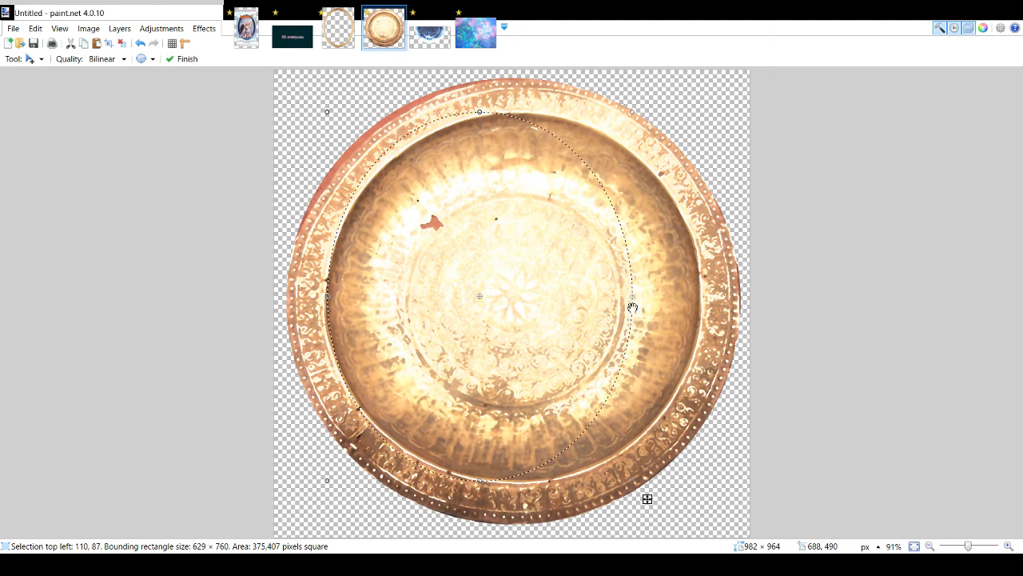
{"action": "left_click_drag", "start_coordinate": [632, 296], "coordinate": [701, 297]}
{"action": "left_click_drag", "start_coordinate": [325, 300], "coordinate": [332, 297]}
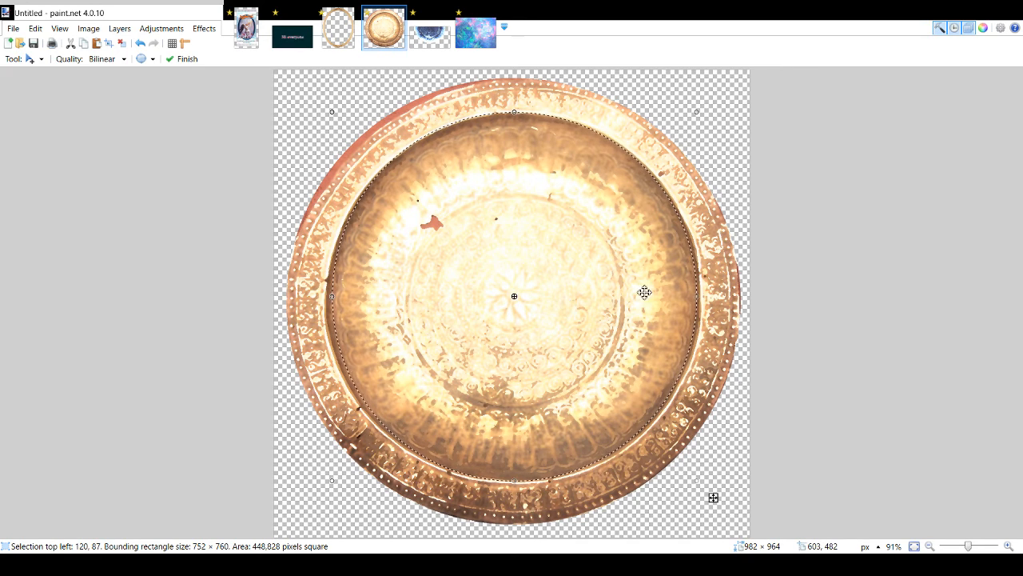
- Separate the selected inner disc onto its own layer and clear the selection
{"action": "left_click", "coordinate": [959, 299]}
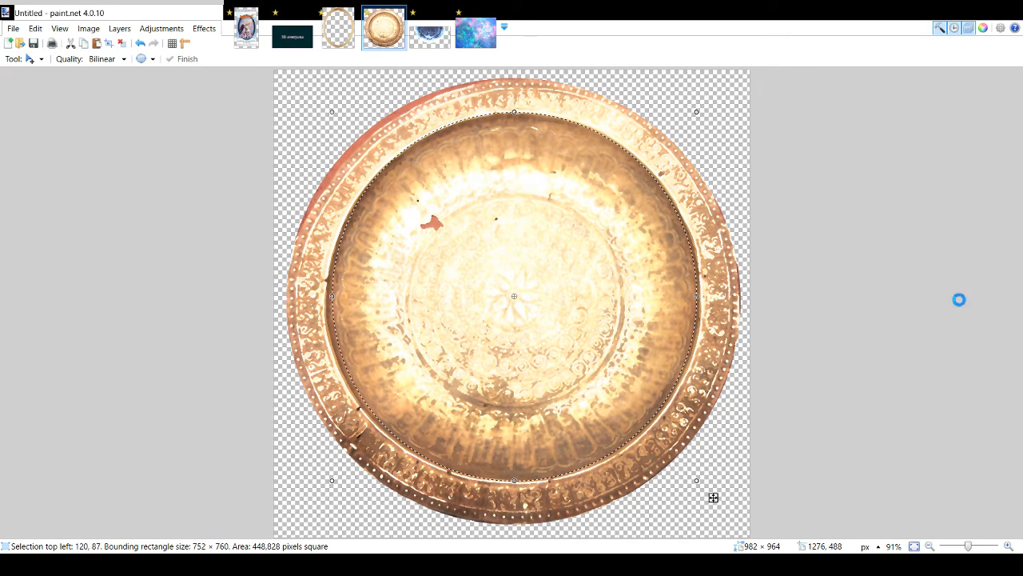
{"action": "left_click", "coordinate": [945, 247]}
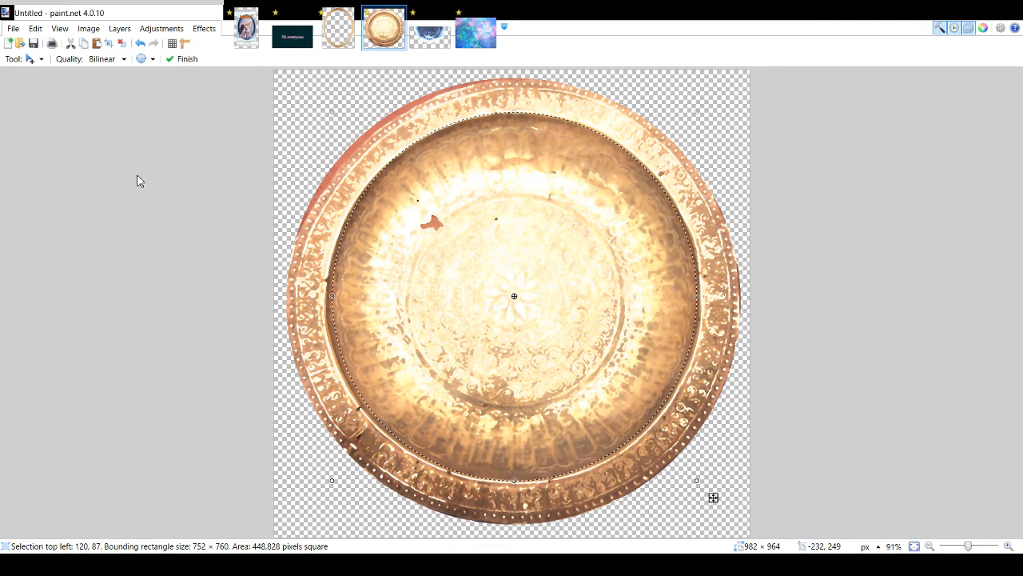
{"action": "left_click", "coordinate": [126, 144]}
{"action": "left_click", "coordinate": [196, 169]}
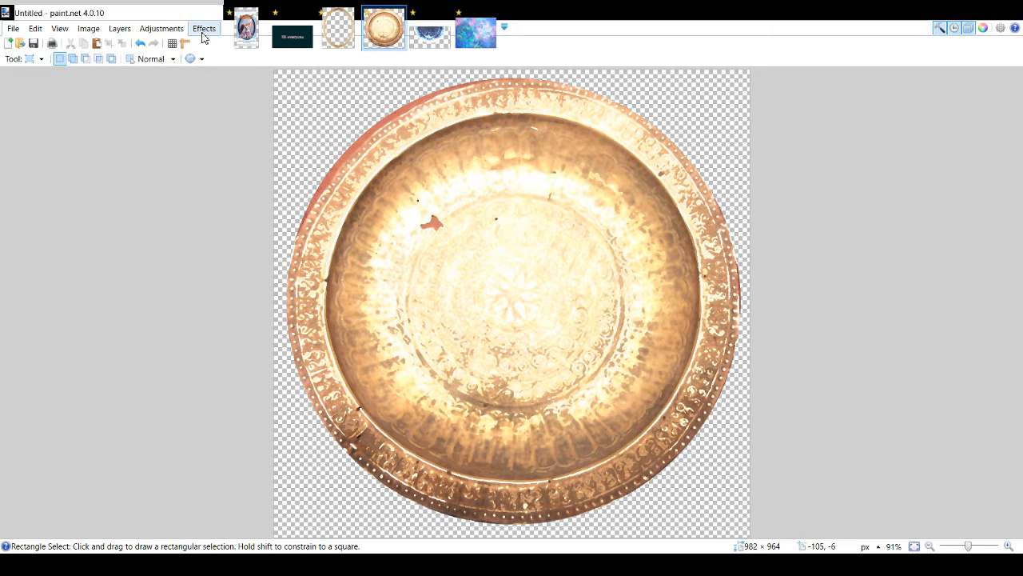
- Try an effect on the separated inner disc and undo it
{"action": "left_click", "coordinate": [230, 283]}
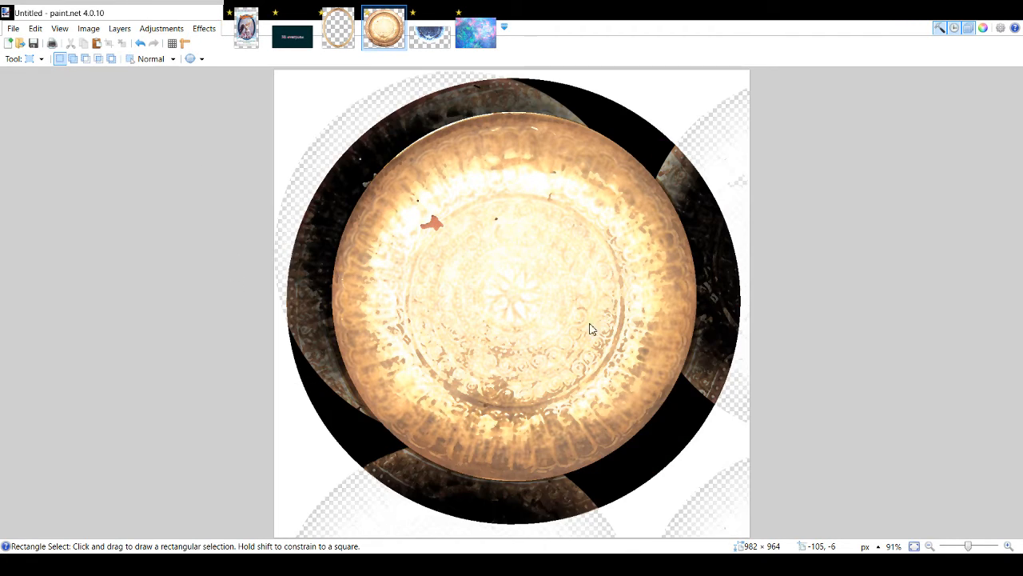
{"action": "key", "text": "ctrl+z"}
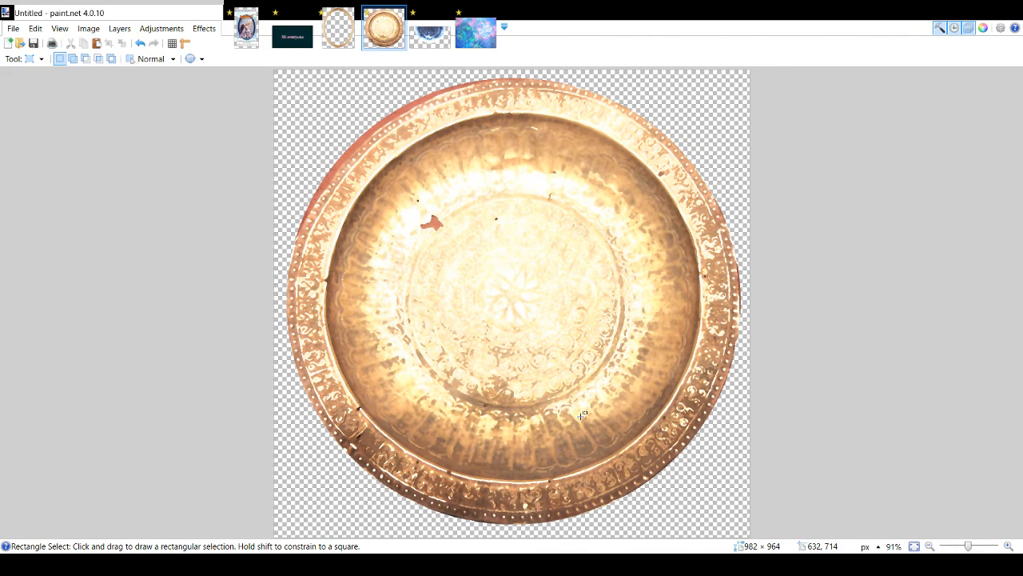
- Try deleting the area around the inner disc with the Magic Wand at 24% tolerance, undo it, and clear the selection
{"action": "key", "text": "ctrl+a"}
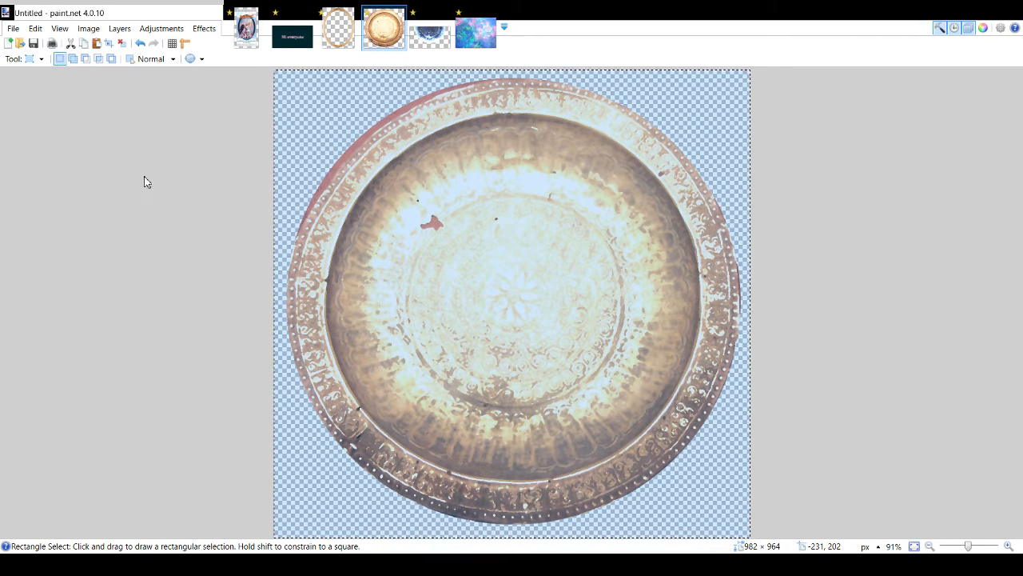
{"action": "key", "text": "s"}
{"action": "key", "text": "s"}
{"action": "key", "text": "s"}
{"action": "left_click", "coordinate": [296, 155]}
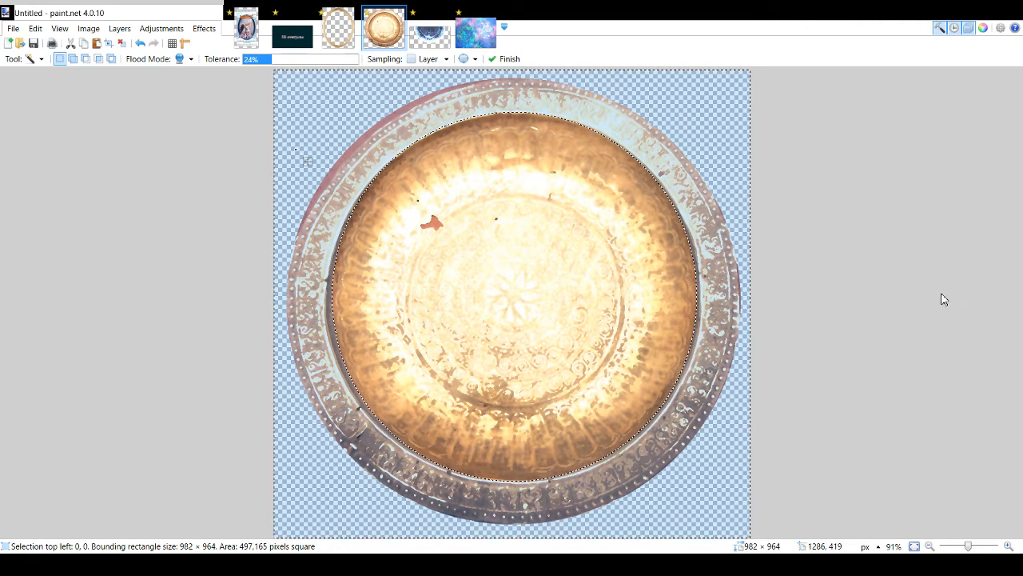
{"action": "key", "text": "Delete"}
{"action": "key", "text": "ctrl+d"}
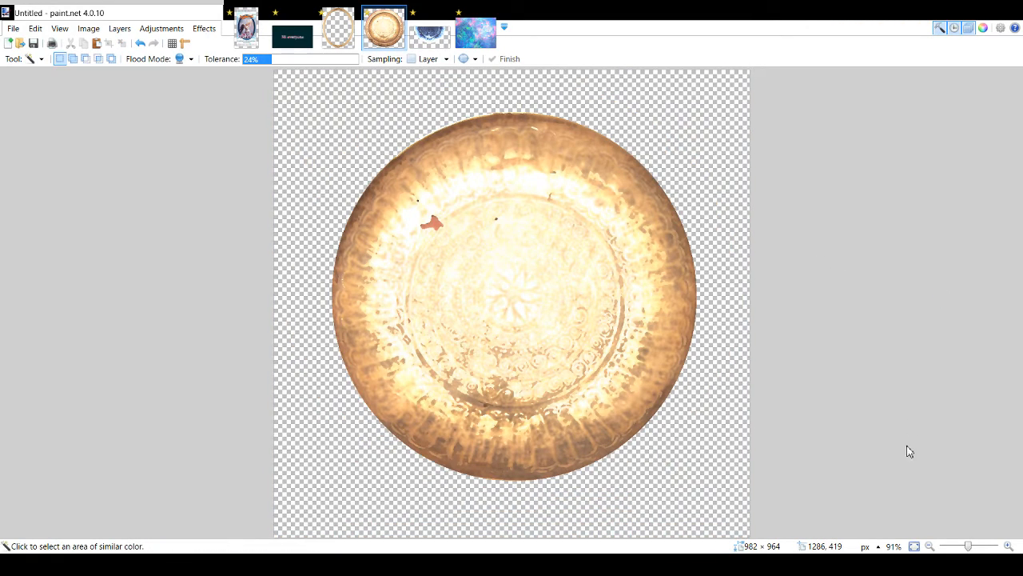
{"action": "key", "text": "ctrl+z"}
{"action": "key", "text": "ctrl+v"}
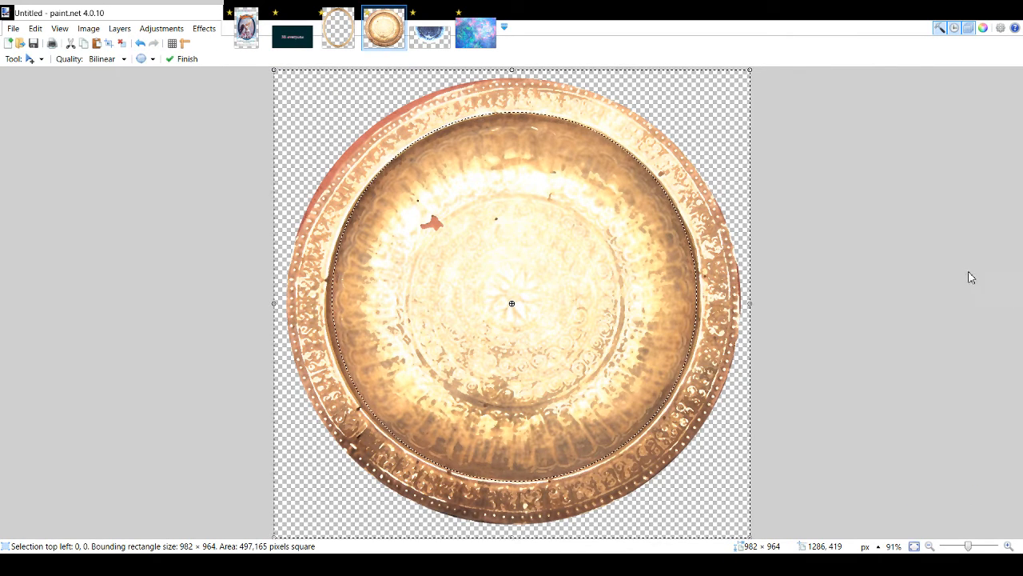
{"action": "key", "text": "s"}
{"action": "left_click", "coordinate": [325, 149]}
{"action": "key", "text": "ctrl+a"}
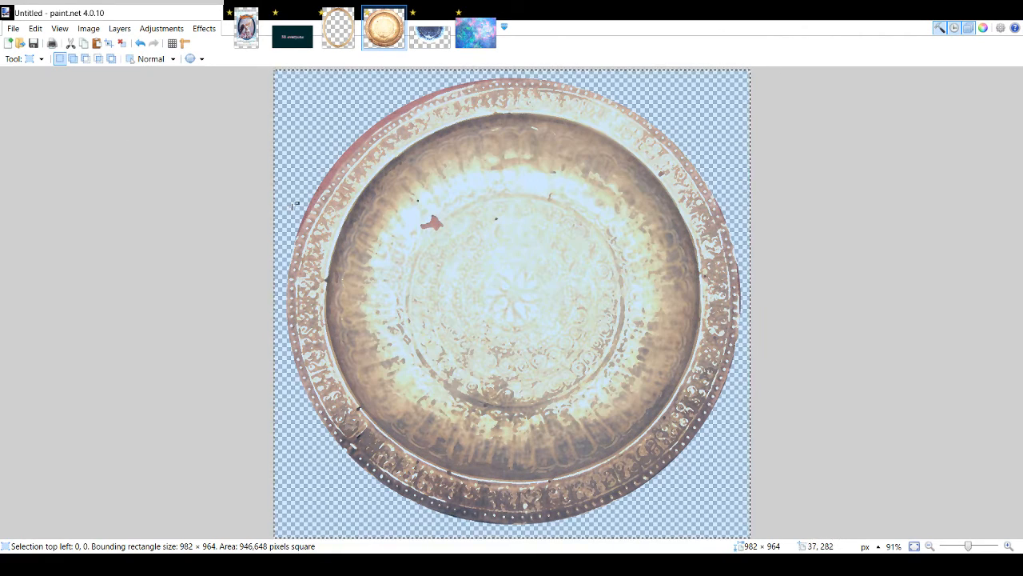
{"action": "key", "text": "ctrl+d"}
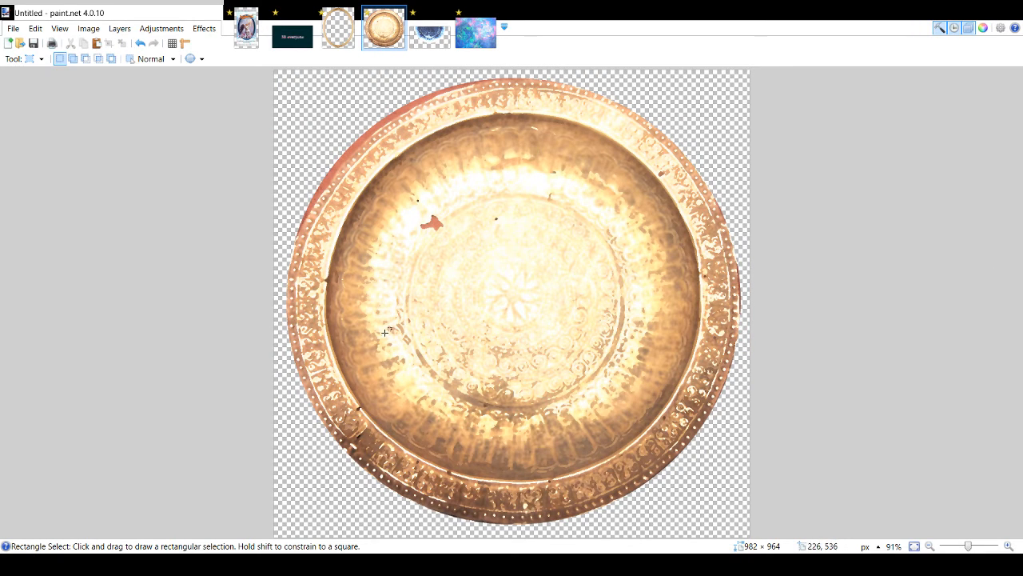
- Select the whole image, try an effect that changes the inner disc's transparency against the ring, and undo it
{"action": "key", "text": "ctrl+a"}
{"action": "key", "text": "m"}
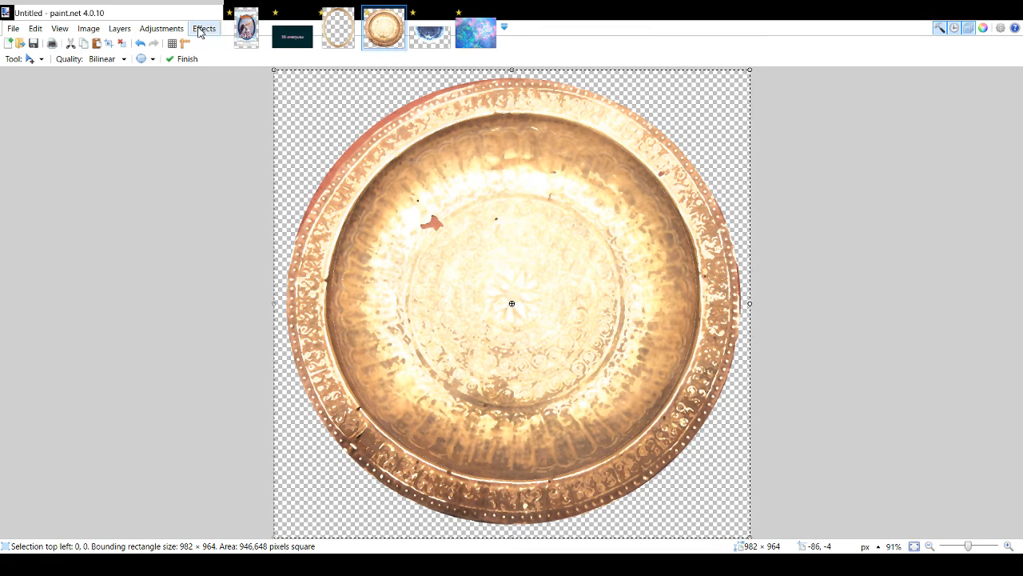
{"action": "key", "text": "ctrl+f"}
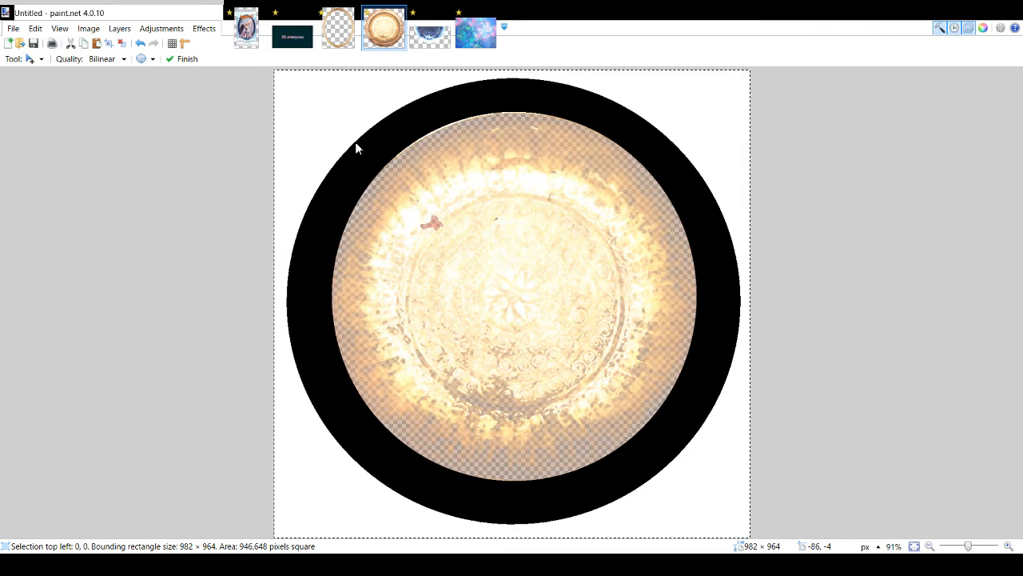
{"action": "left_click", "coordinate": [201, 110]}
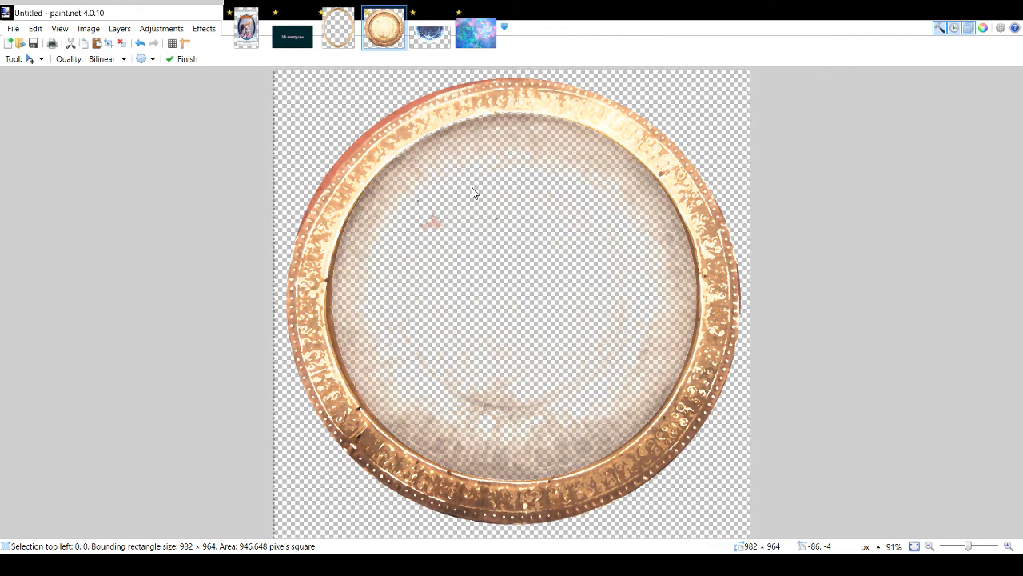
{"action": "left_click", "coordinate": [189, 102]}
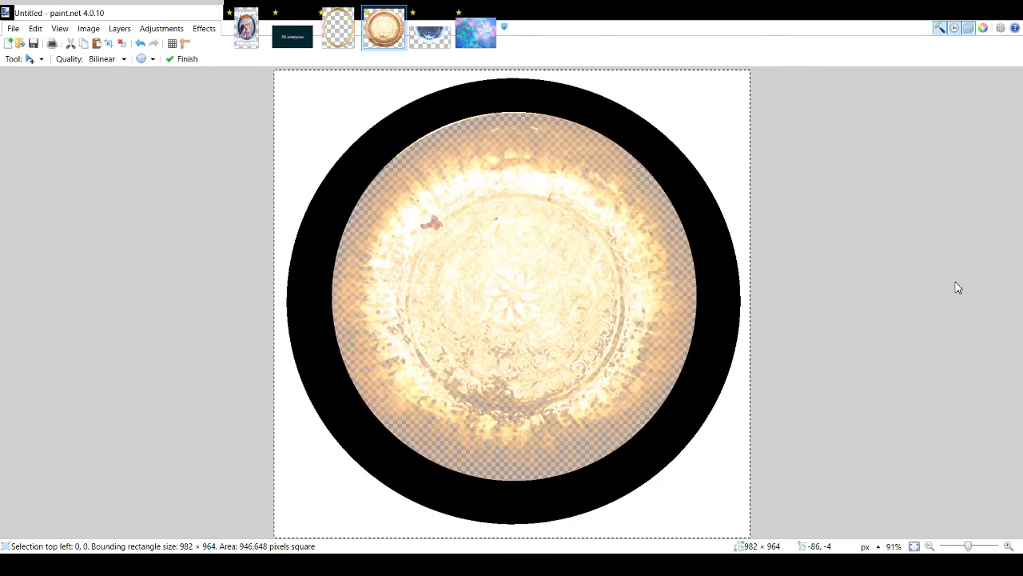
{"action": "key", "text": "ctrl+z"}
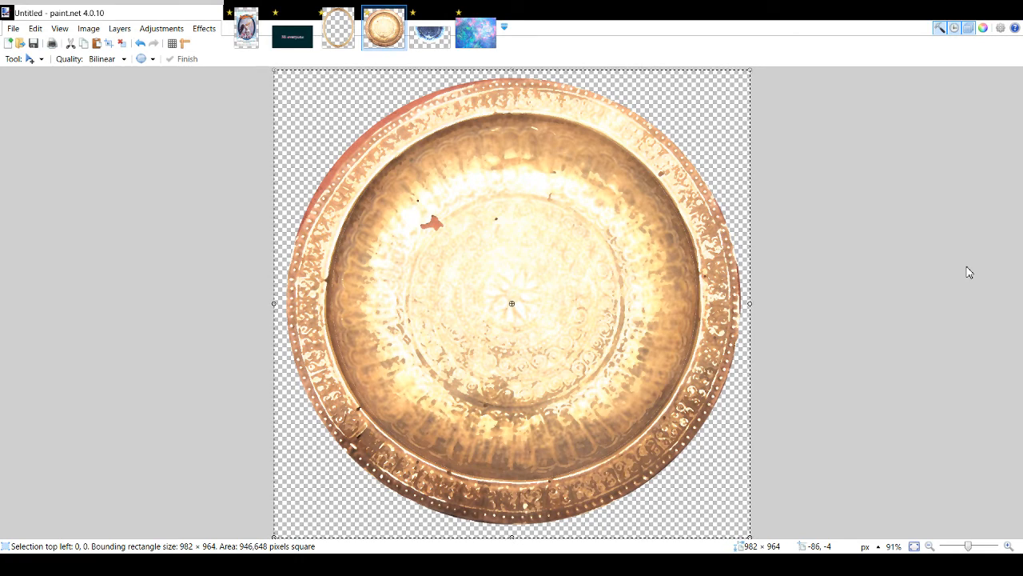
- Try inverted colors and a semi-transparent effect on the inner disc, clear the selection, and restore the original brass look
{"action": "key", "text": "ctrl+shift+i"}
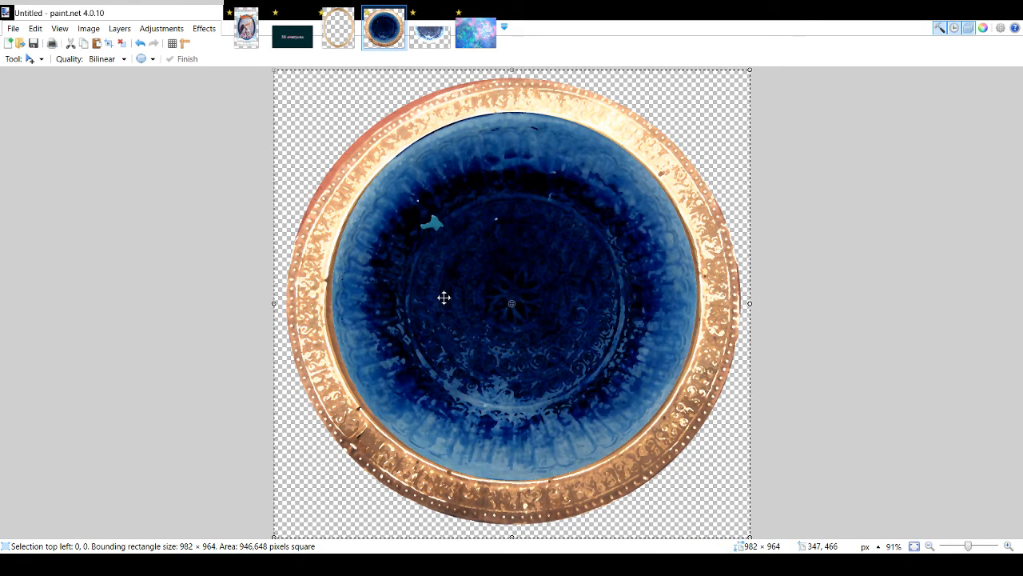
{"action": "key", "text": "s"}
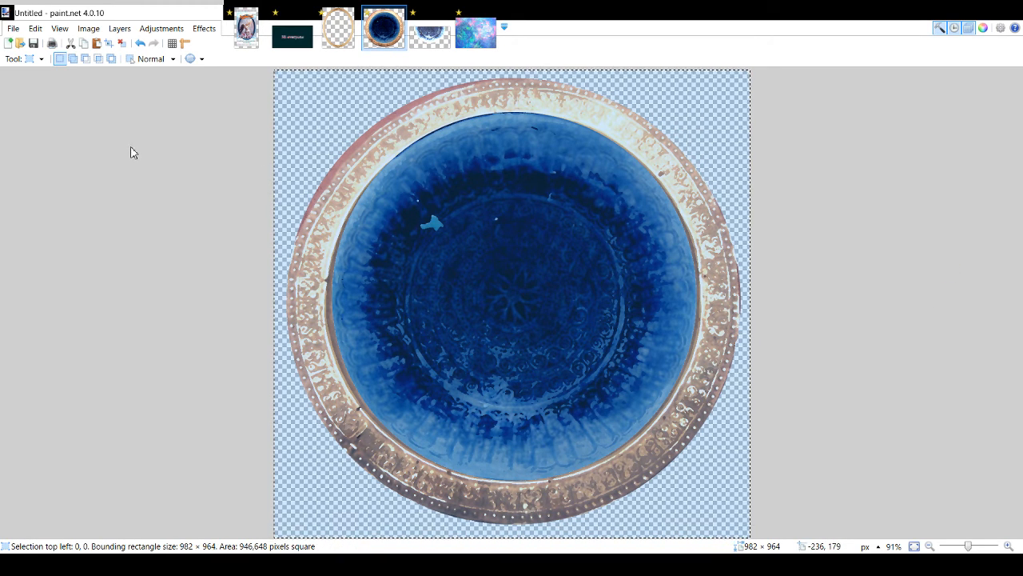
{"action": "key", "text": "ctrl+d"}
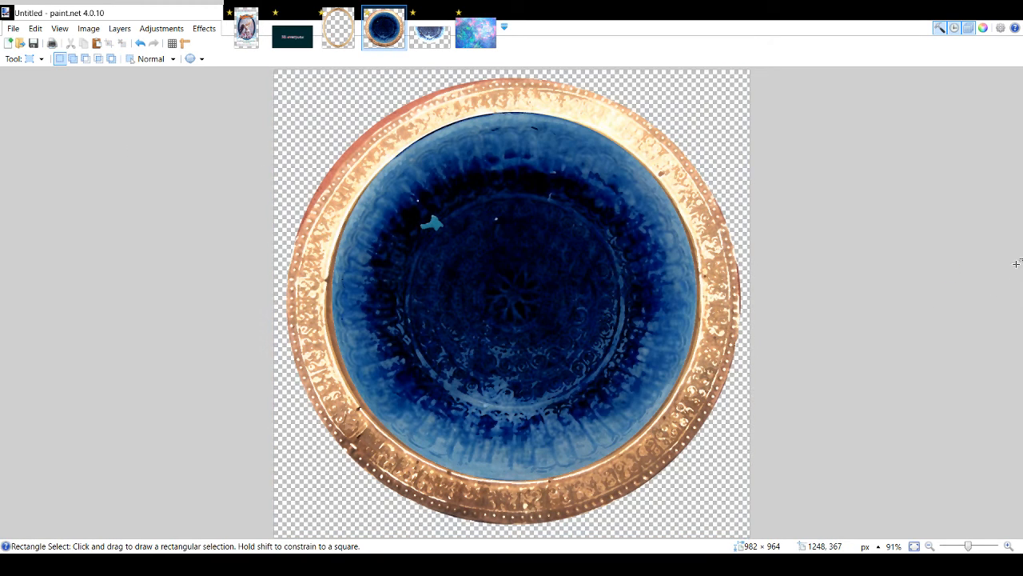
{"action": "key", "text": "ctrl+shift+i"}
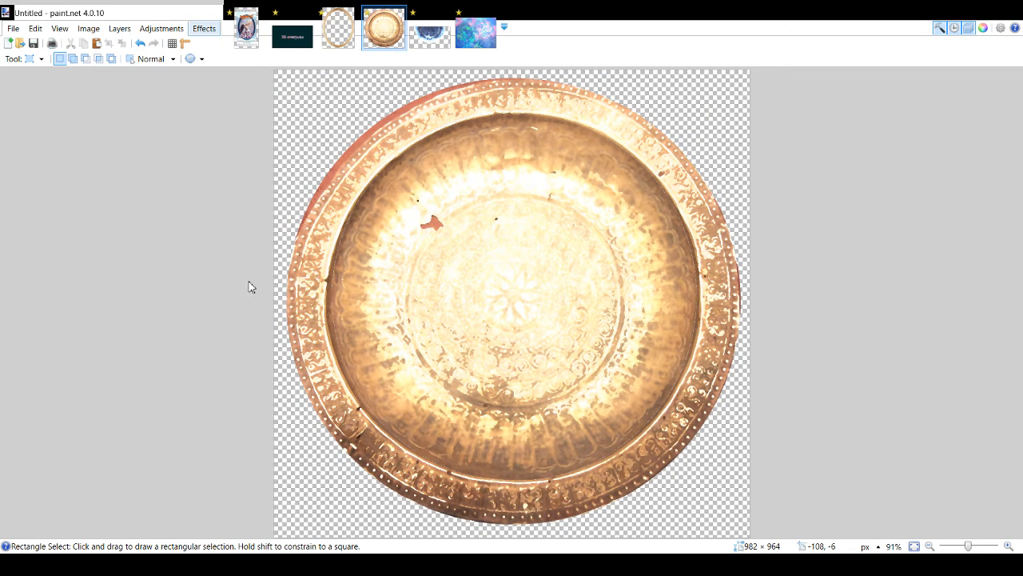
{"action": "key", "text": "ctrl+f"}
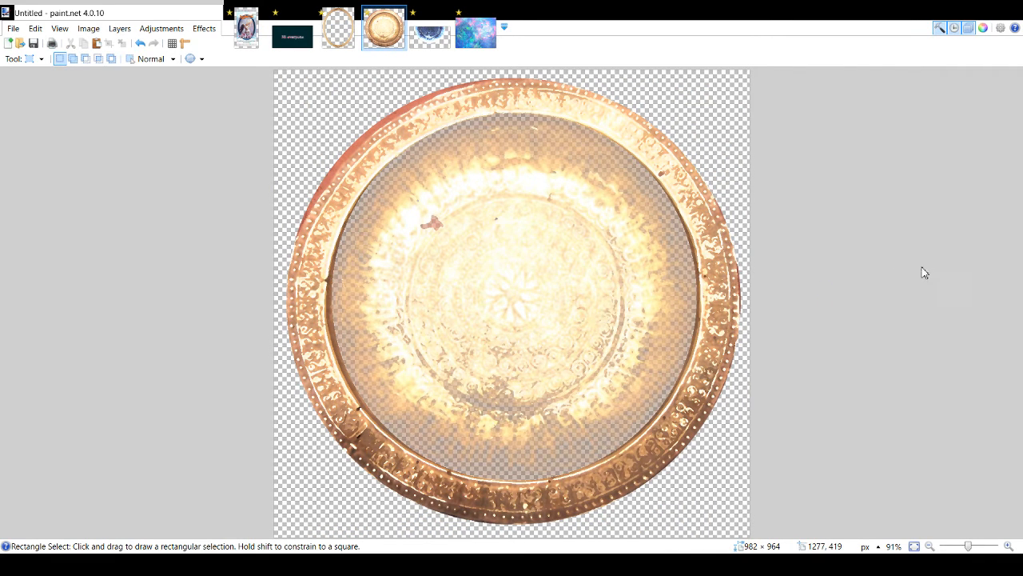
{"action": "key", "text": "ctrl+z"}
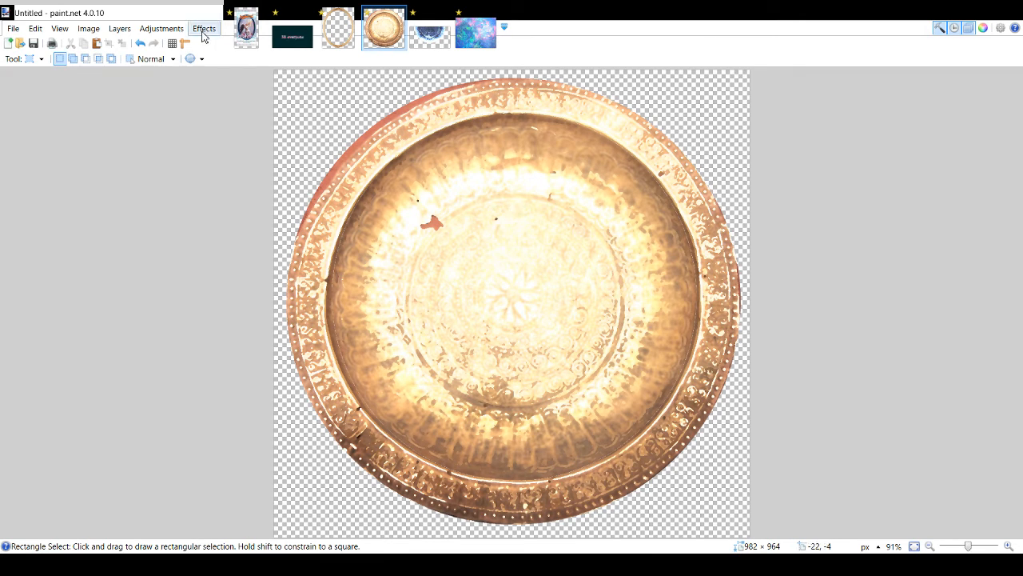
- Invert the inner disc's colors to blue and raise its brightness and contrast
{"action": "key", "text": "ctrl+shift+i"}
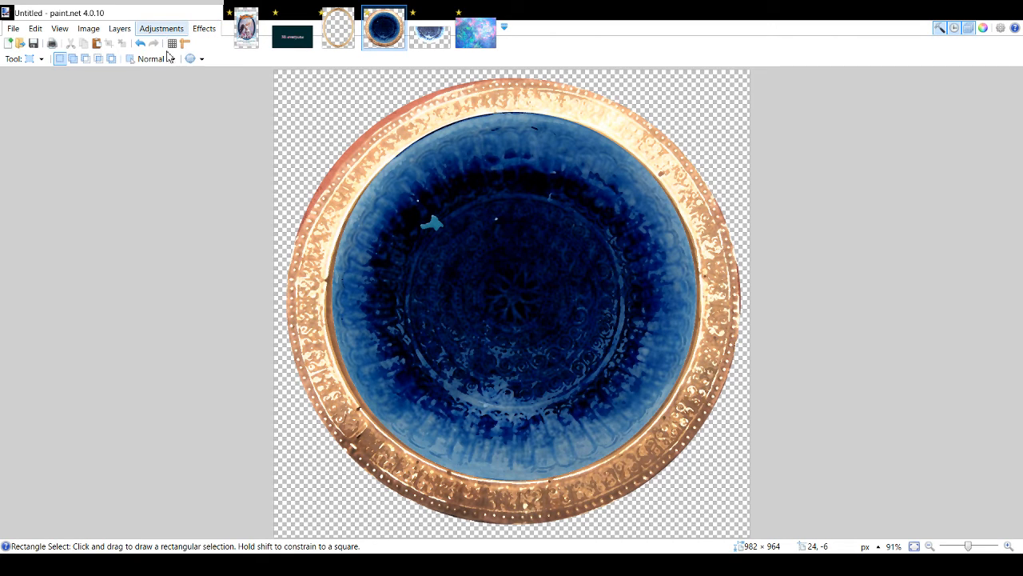
{"action": "left_click", "coordinate": [194, 84]}
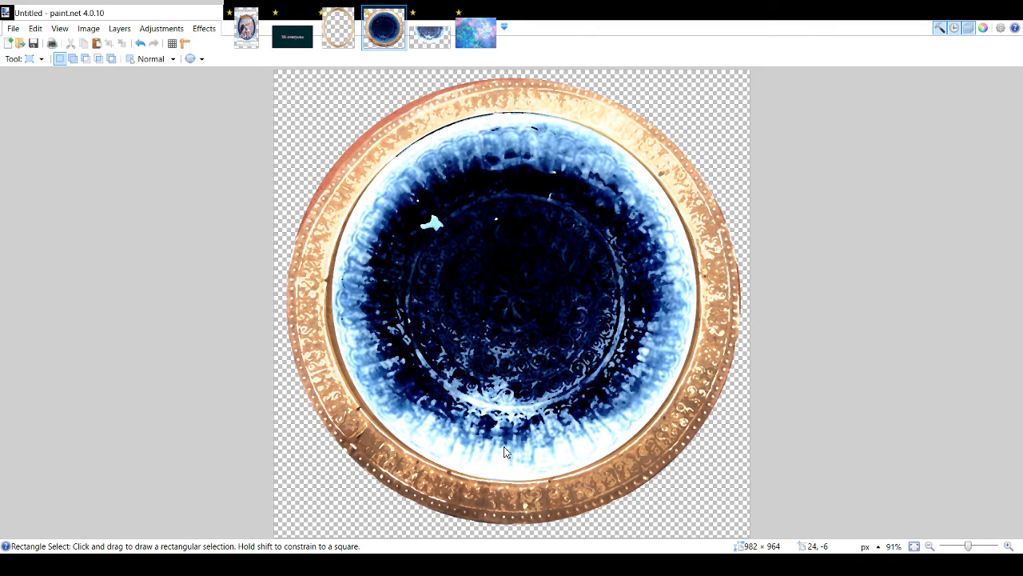
{"action": "left_click_drag", "start_coordinate": [164, 229], "coordinate": [172, 230]}
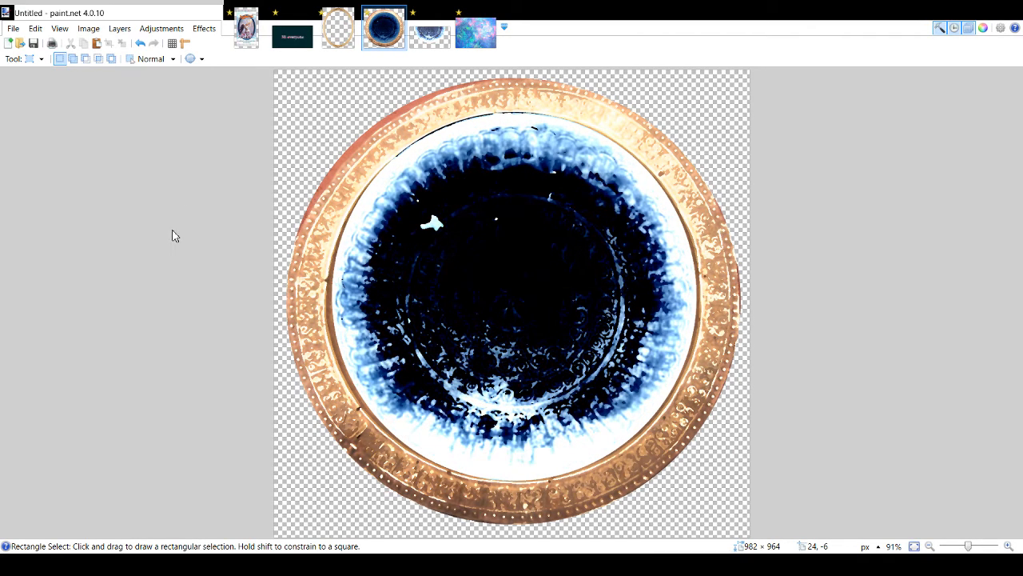
{"action": "left_click_drag", "start_coordinate": [173, 193], "coordinate": [182, 193]}
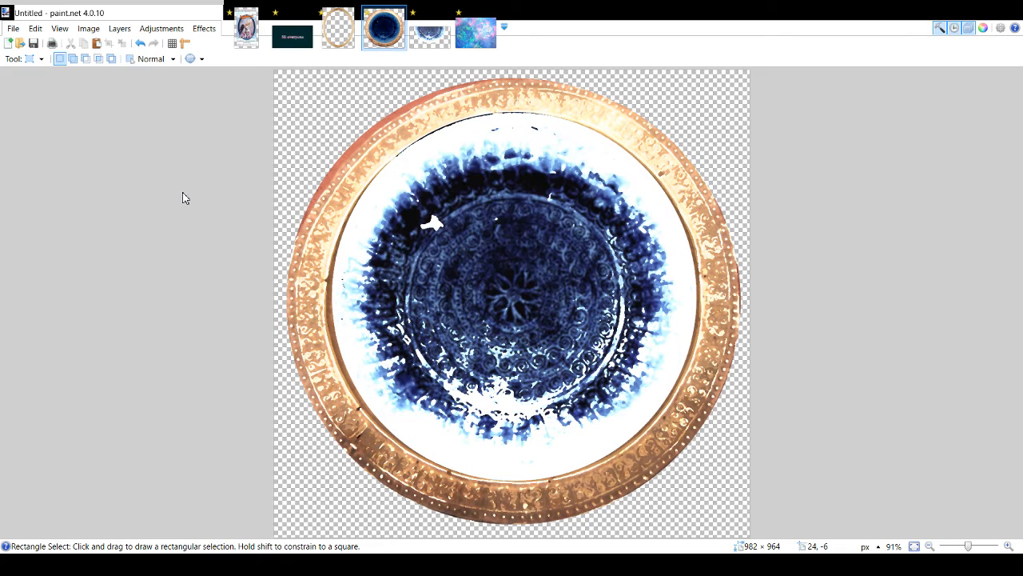
{"action": "left_click", "coordinate": [183, 256]}
{"action": "key", "text": "ctrl+a"}
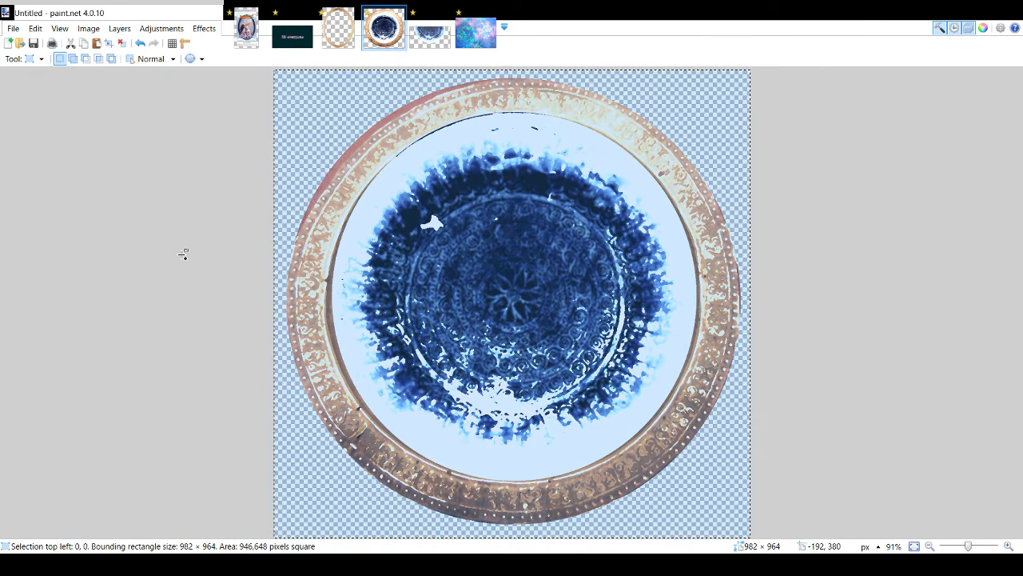
- Clear the selection, try an effect that alters the whole plate's colors and transparency, and discard it
{"action": "key", "text": "ctrl+d"}
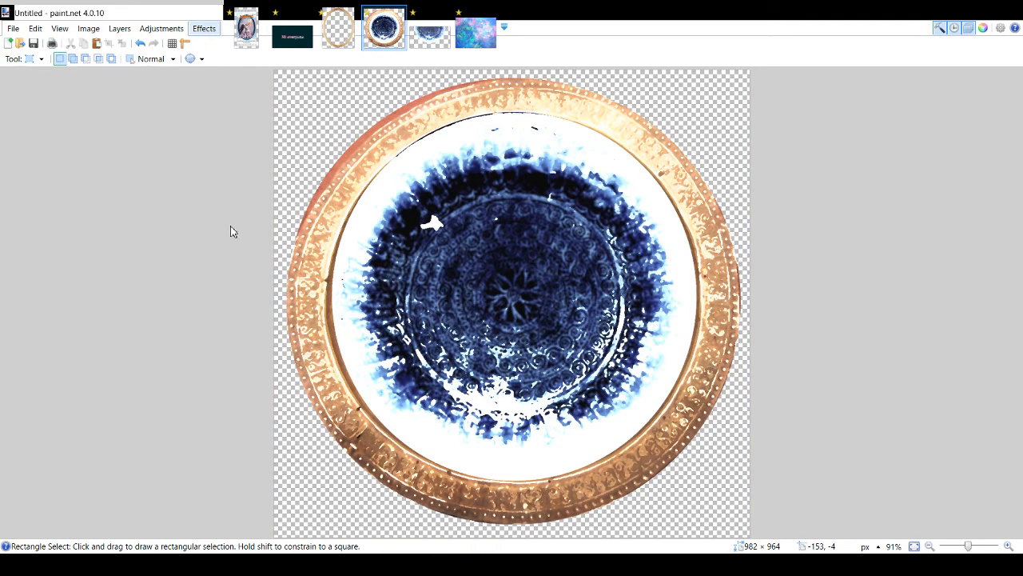
{"action": "left_click", "coordinate": [243, 278]}
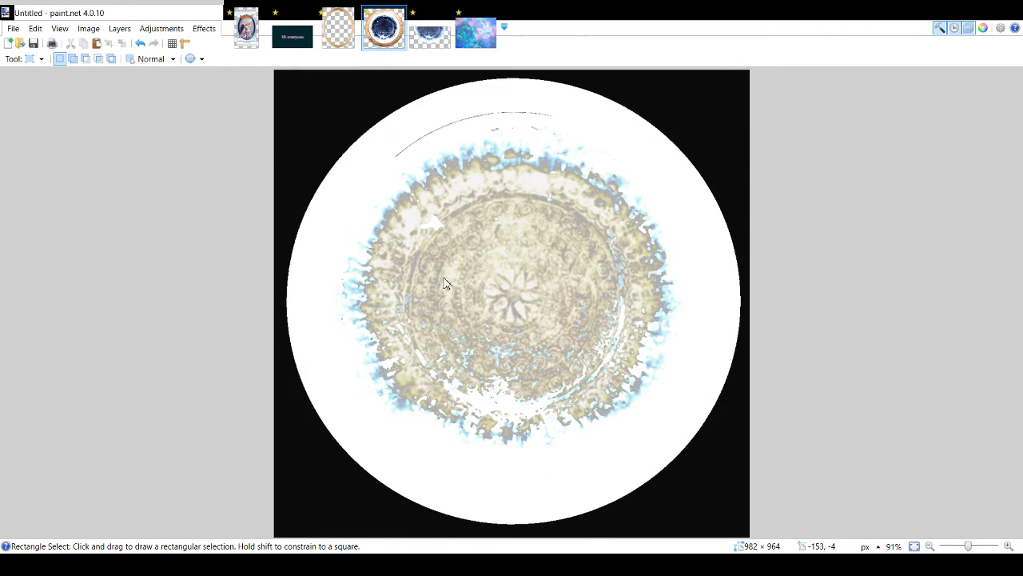
{"action": "left_click", "coordinate": [443, 277]}
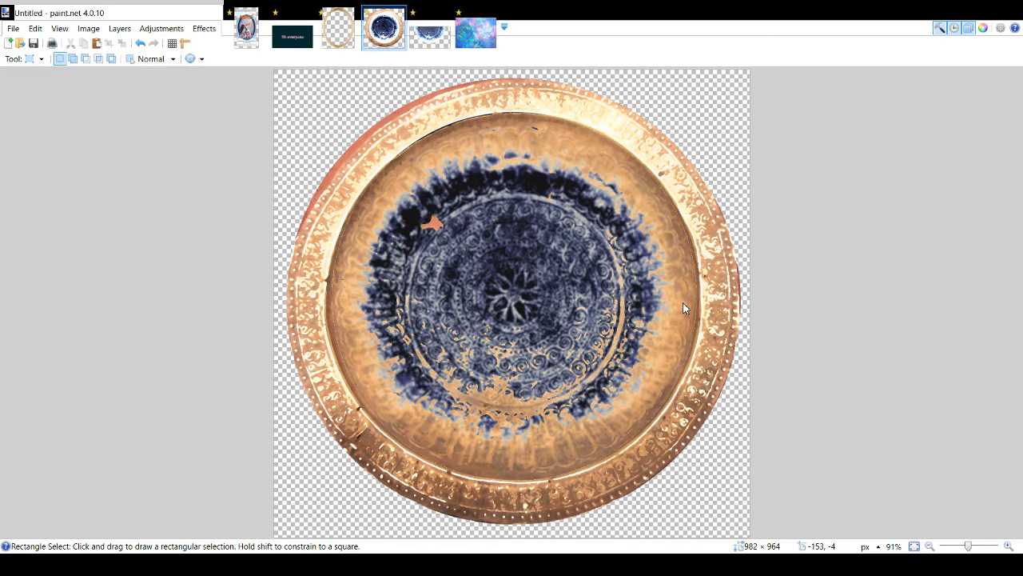
{"action": "left_click", "coordinate": [436, 276]}
{"action": "left_click", "coordinate": [443, 276]}
{"action": "left_click", "coordinate": [607, 309]}
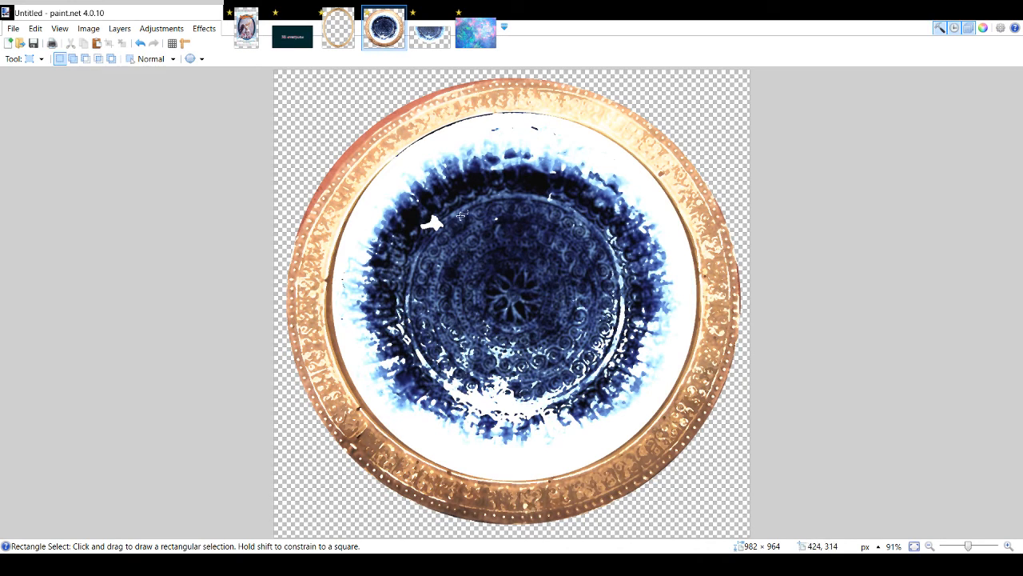
- Try an effect that makes the blue half-disc image semi-transparent, and undo it
{"action": "left_click", "coordinate": [240, 40]}
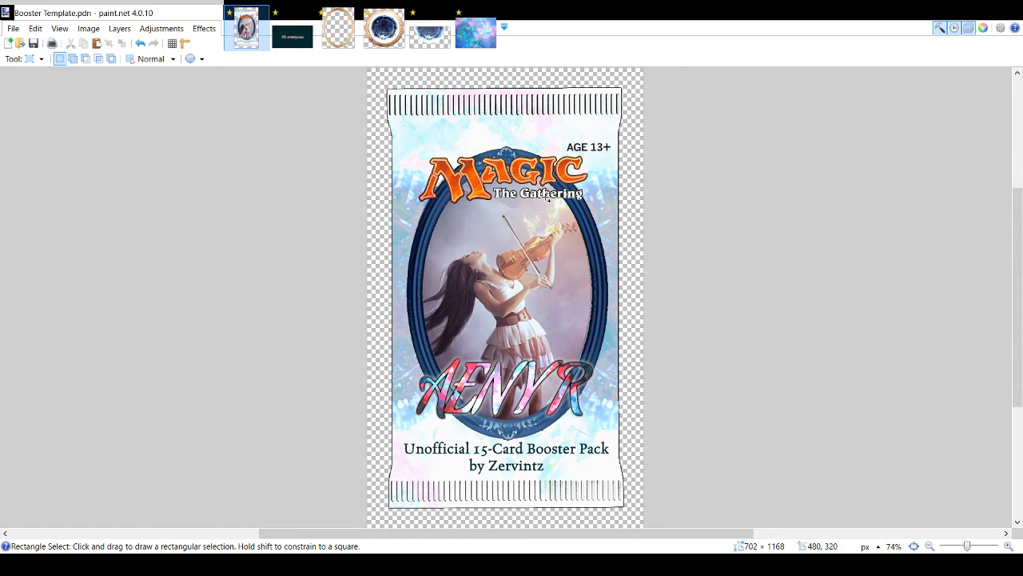
{"action": "left_click", "coordinate": [422, 42]}
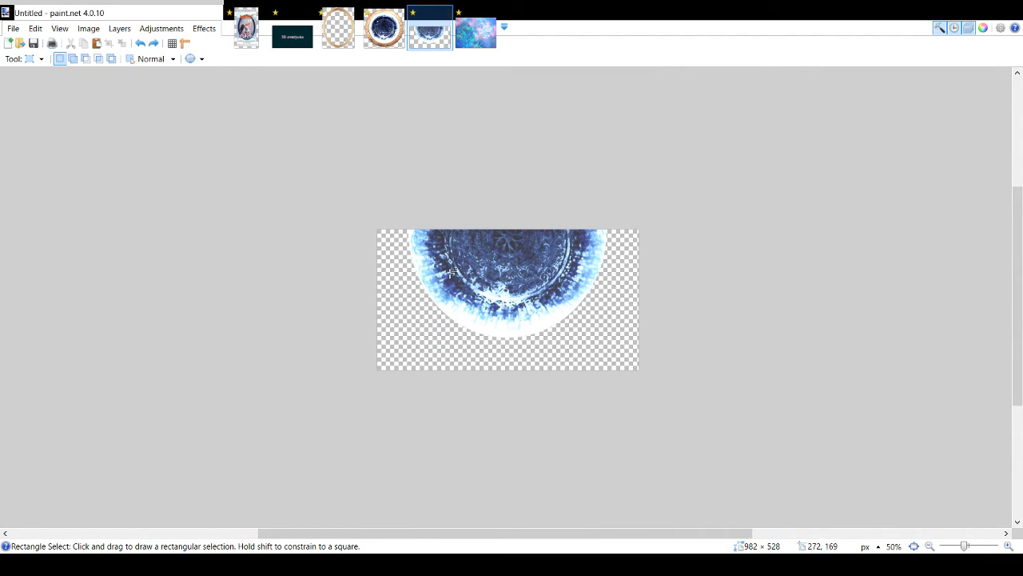
{"action": "key", "text": "ctrl+a"}
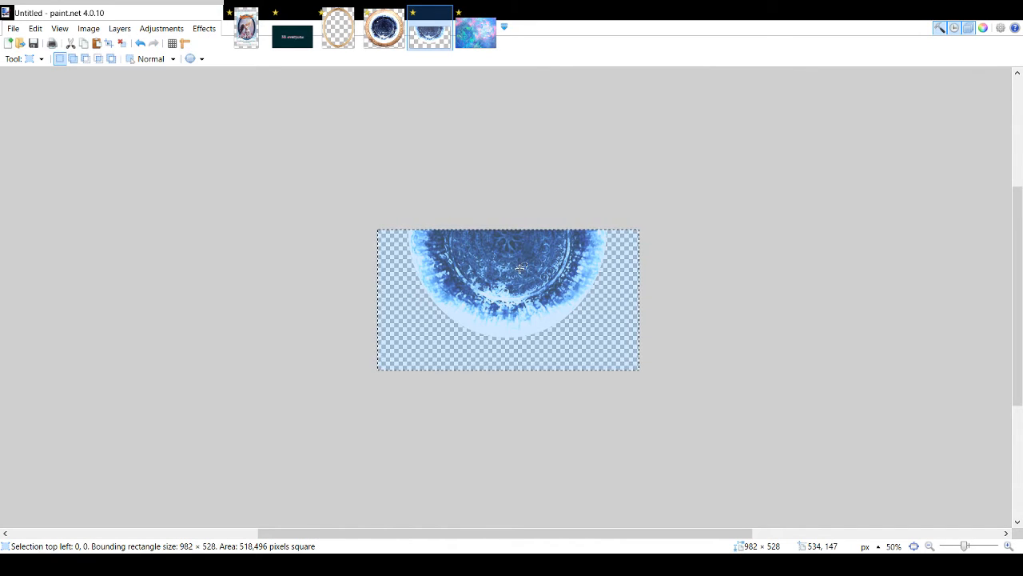
{"action": "key", "text": "ctrl+d"}
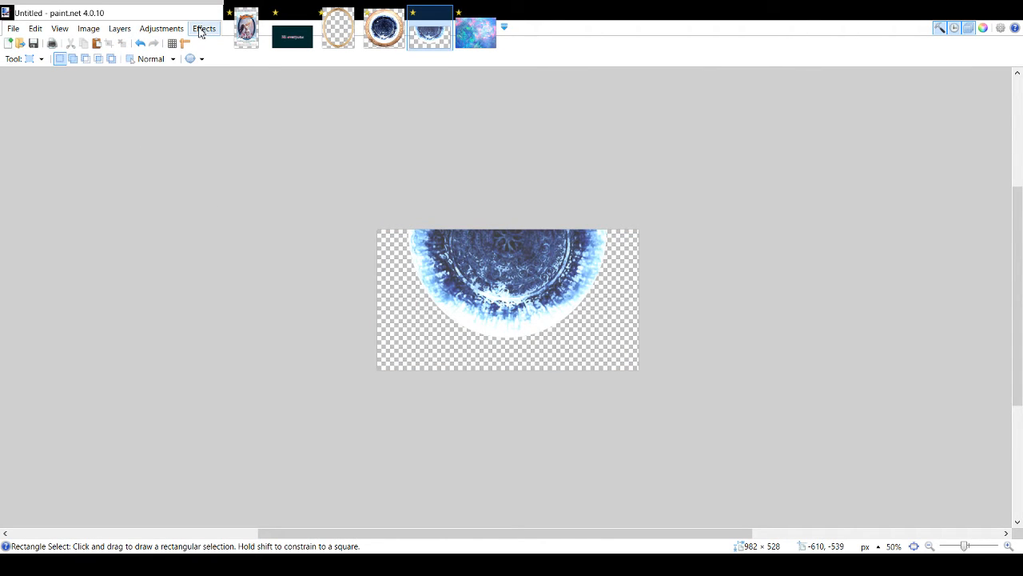
{"action": "left_click", "coordinate": [263, 283]}
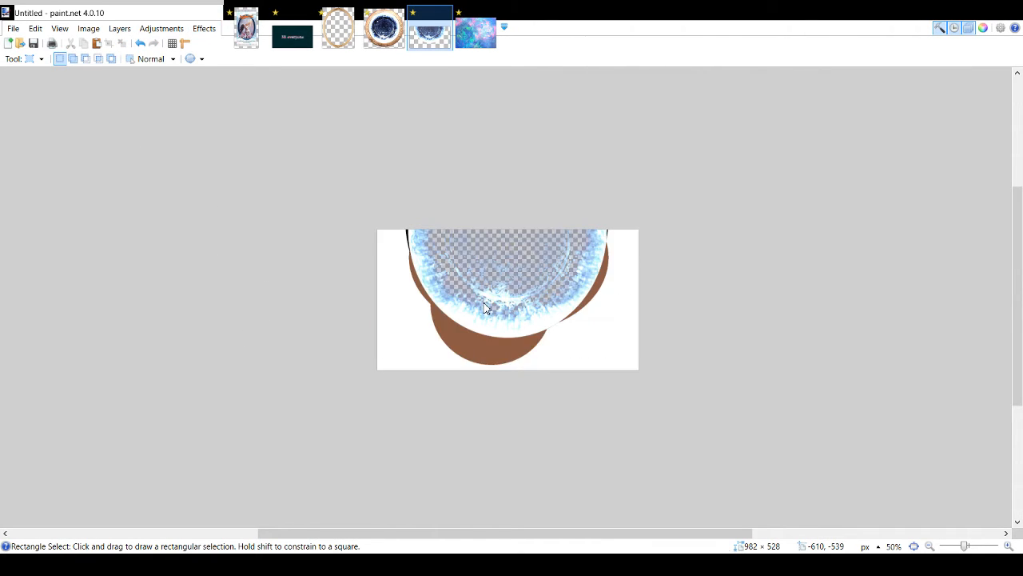
{"action": "key", "text": "ctrl+z"}
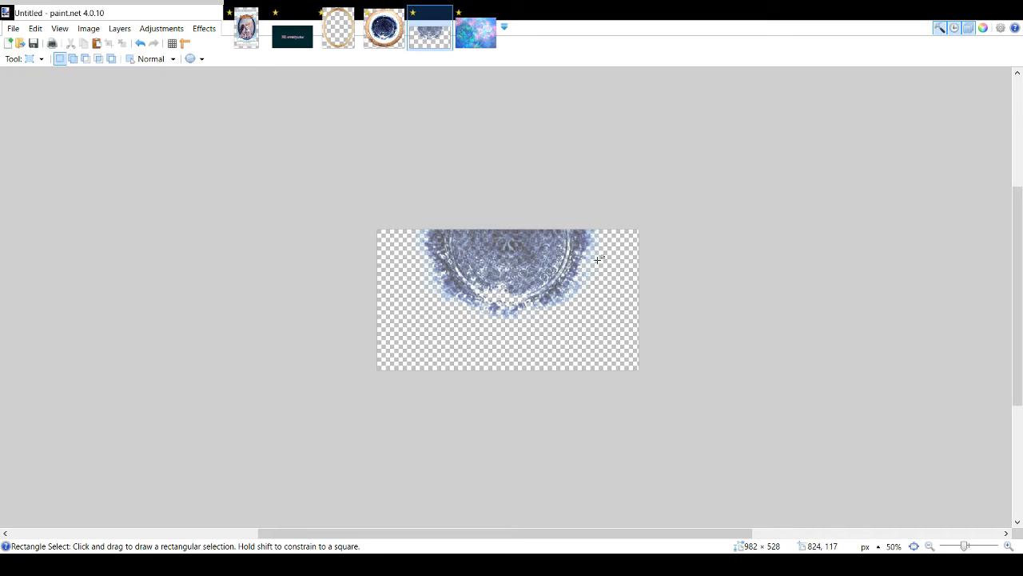
{"action": "key", "text": "ctrl+z"}
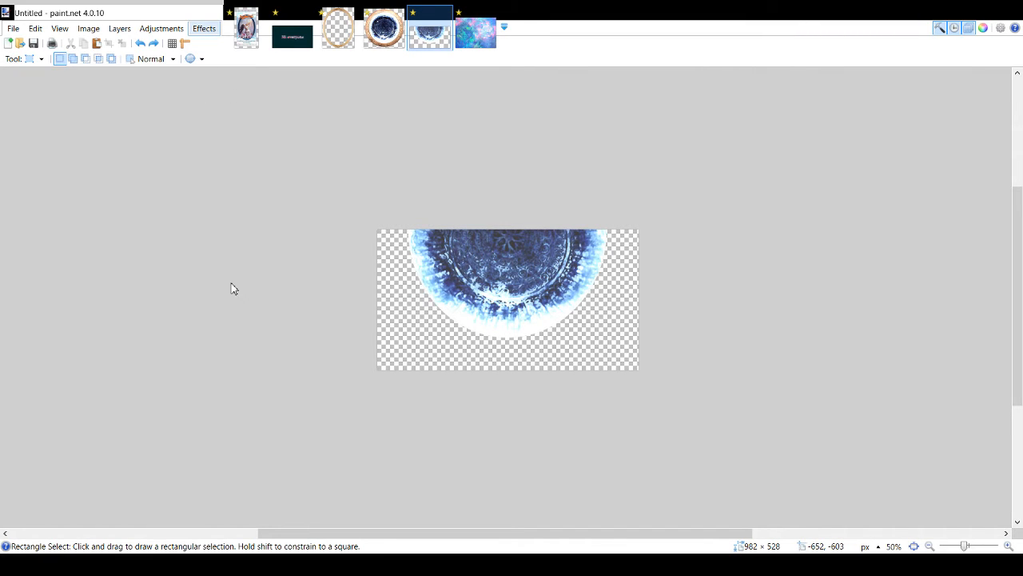
{"action": "key", "text": "ctrl+y"}
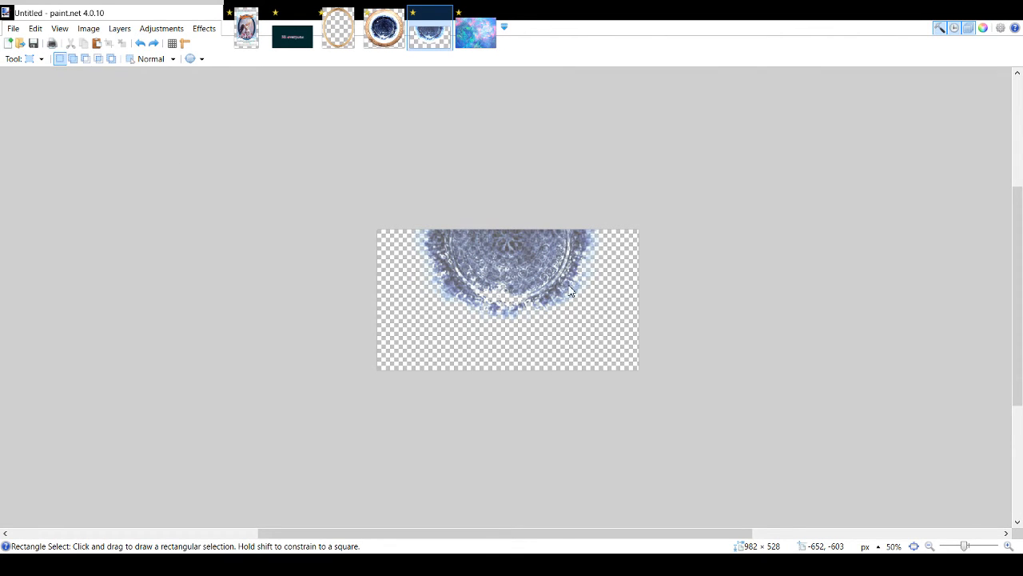
{"action": "key", "text": "ctrl+z"}
- Compare the booster template's blue ornament with the full plate image and the half-disc image
{"action": "left_click", "coordinate": [243, 26]}
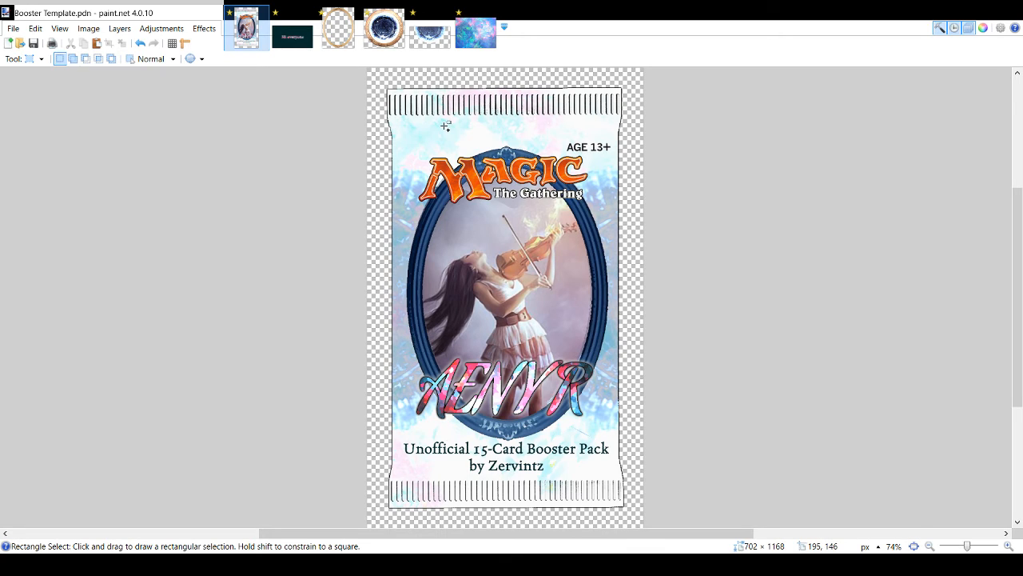
{"action": "left_click", "coordinate": [388, 43]}
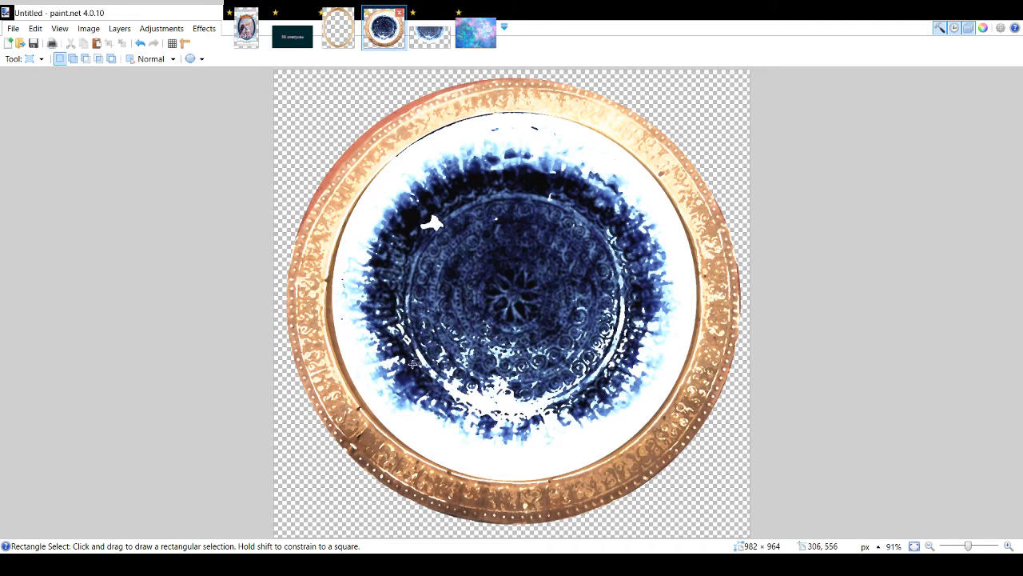
{"action": "left_click", "coordinate": [430, 32]}
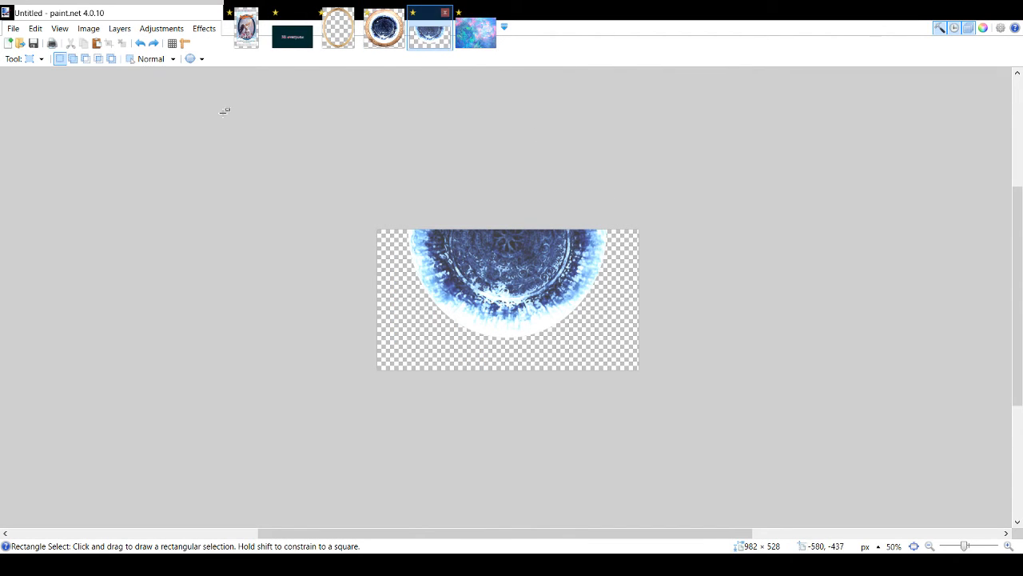
- Switch to the opal texture image, clear its selection, and activate the Rectangle Select tool
{"action": "key", "text": "s"}
{"action": "key", "text": "s"}
{"action": "key", "text": "s"}
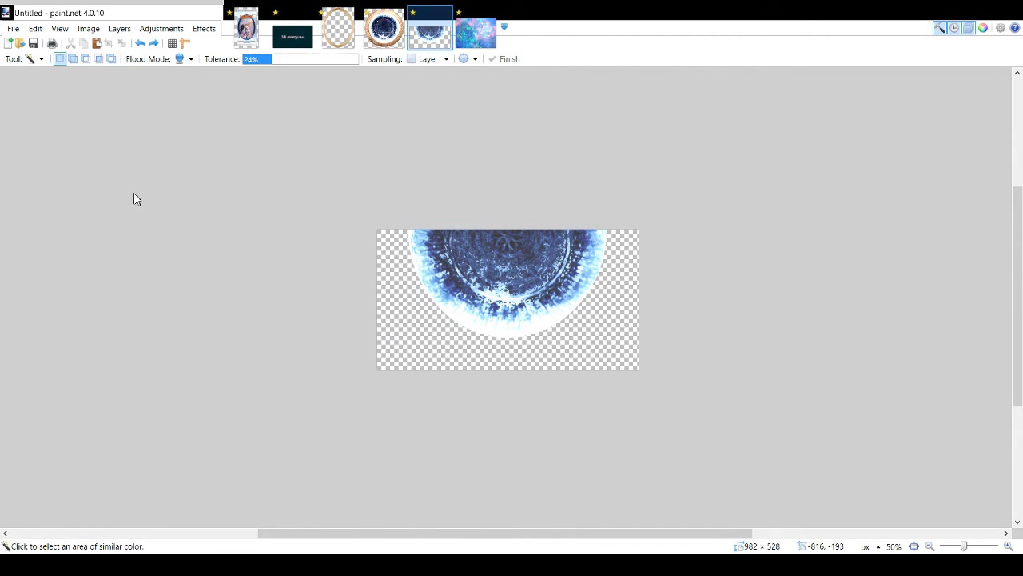
{"action": "left_click", "coordinate": [476, 36]}
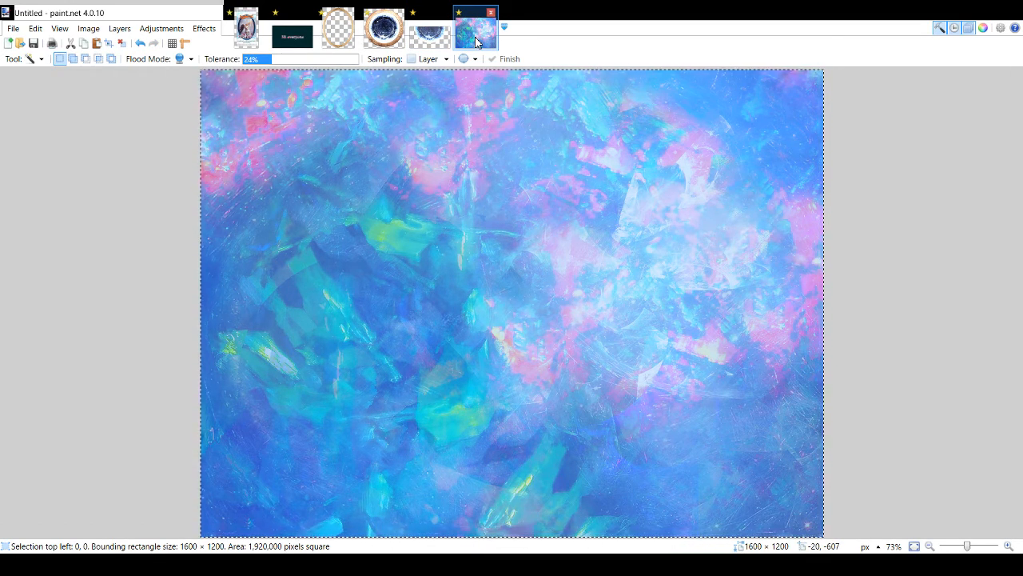
{"action": "key", "text": "ctrl+shift+Tab"}
{"action": "key", "text": "ctrl+shift+Tab"}
{"action": "left_click", "coordinate": [478, 43]}
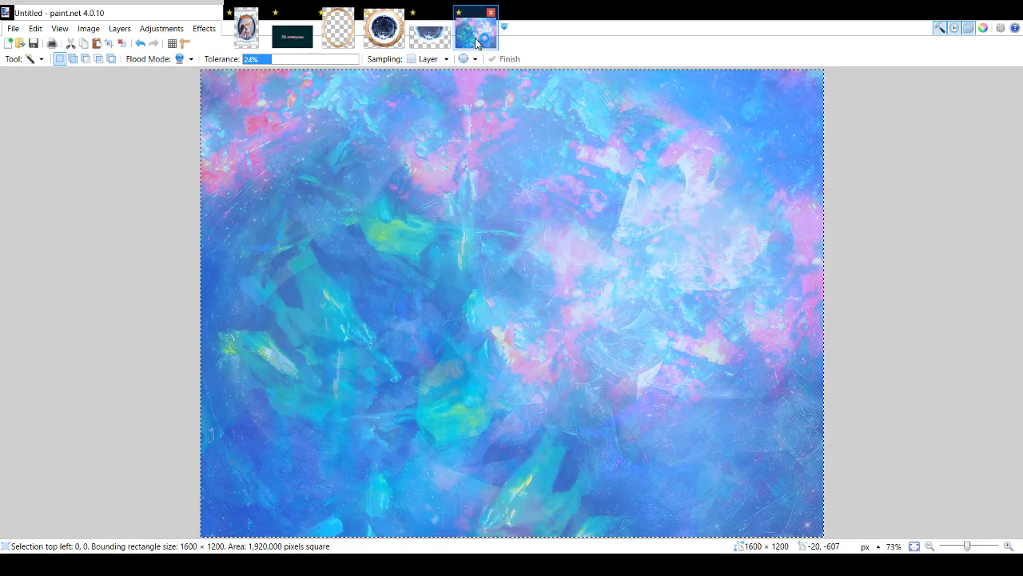
{"action": "key", "text": "s"}
{"action": "key", "text": "ctrl+d"}
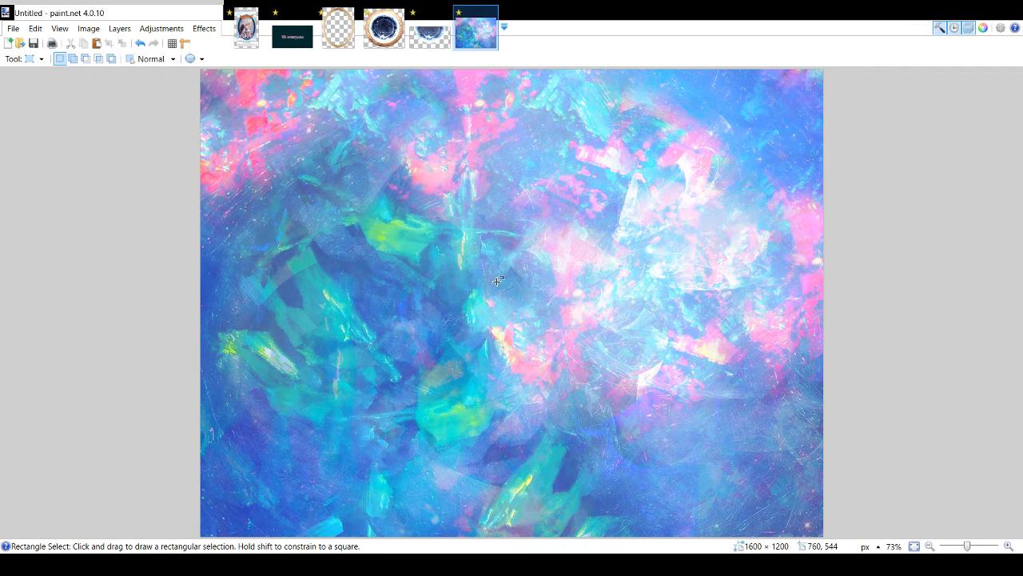
- Select the whole opal texture, try pasting over it, undo the paste, and clear the selection
{"action": "key", "text": "ctrl+a"}
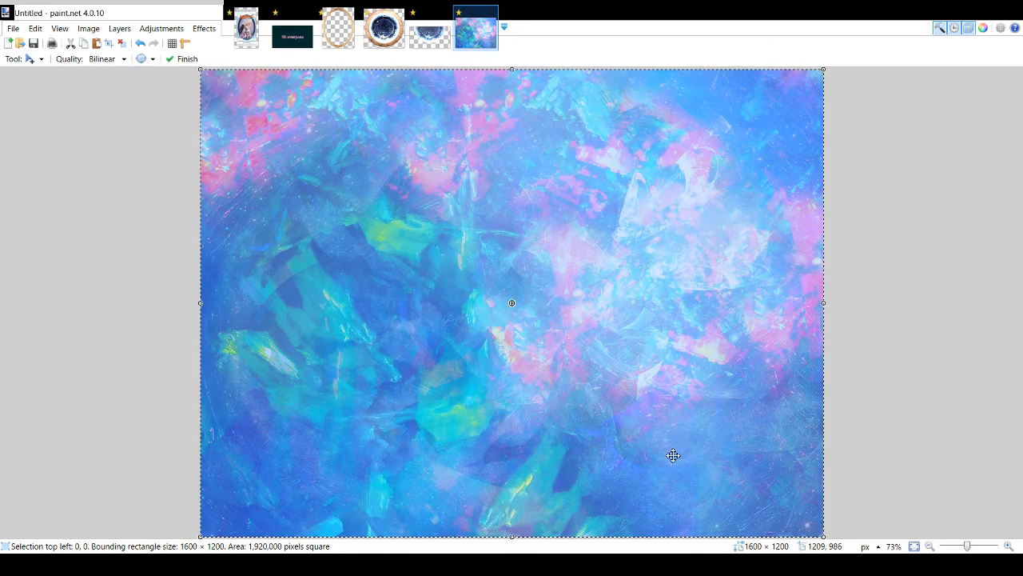
{"action": "key", "text": "ctrl+v"}
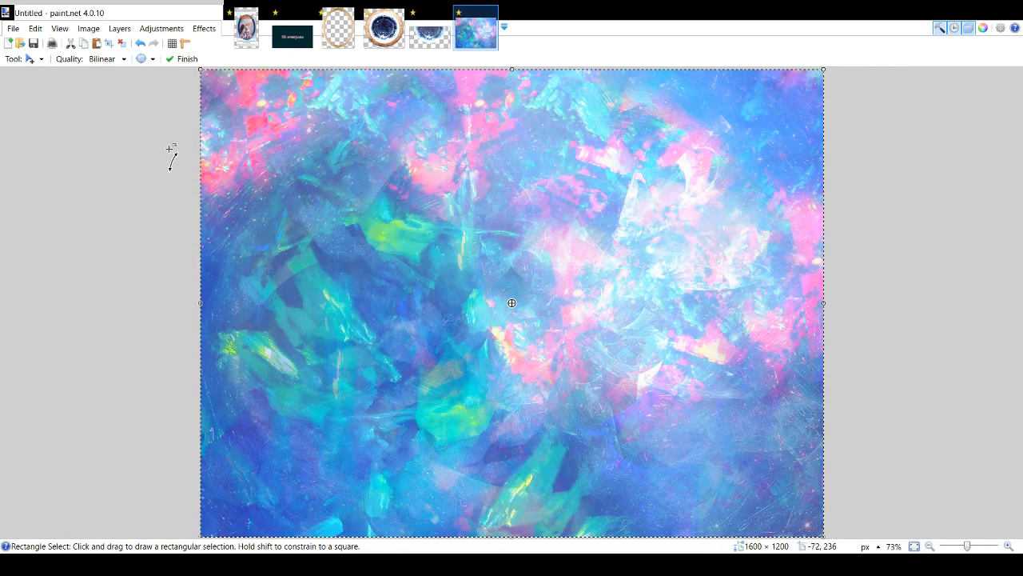
{"action": "key", "text": "ctrl+z"}
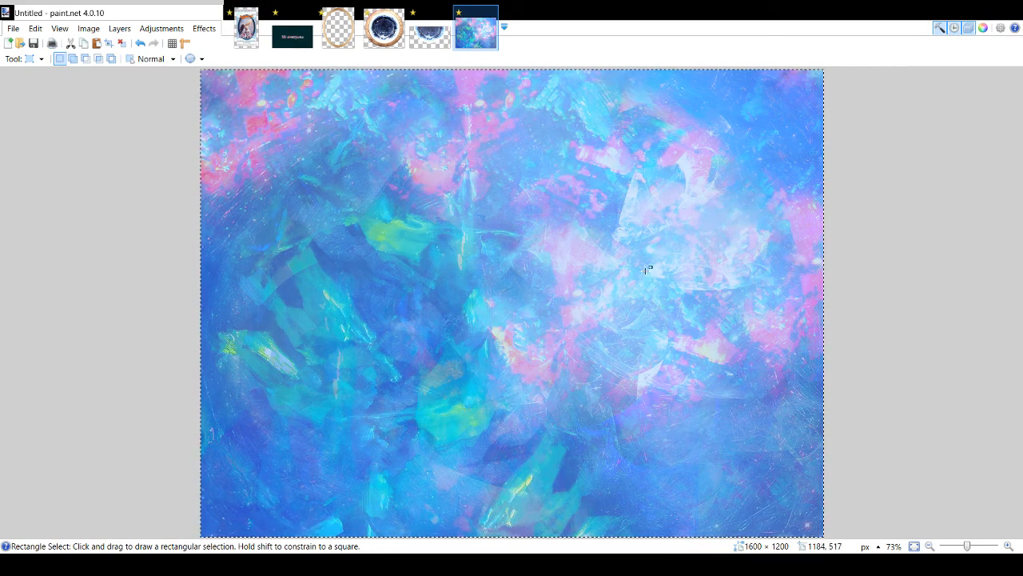
{"action": "left_click", "coordinate": [560, 256]}
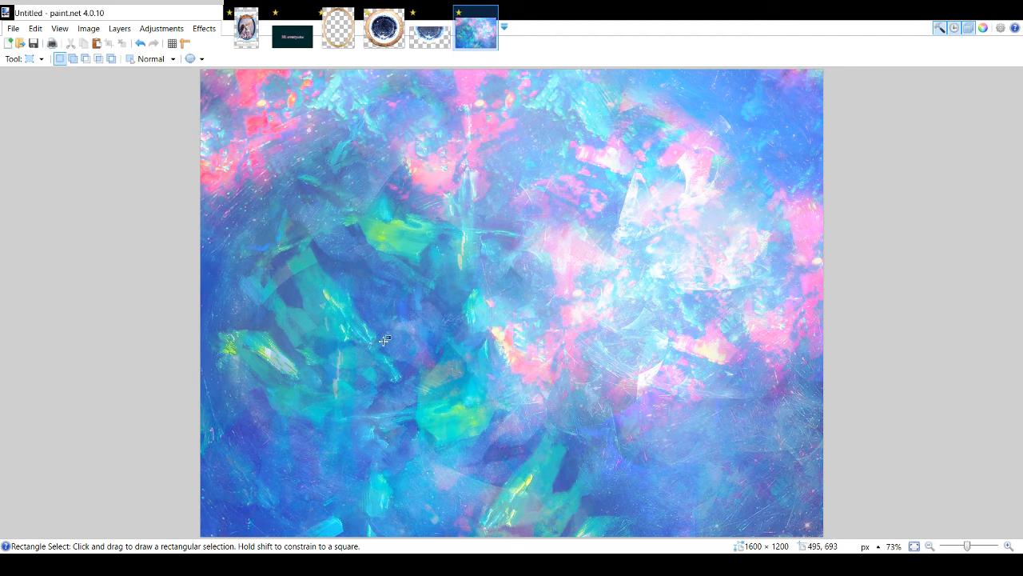
- Darken the opal texture to near black in its shadows and strongly raise its contrast
{"action": "left_click", "coordinate": [169, 26]}
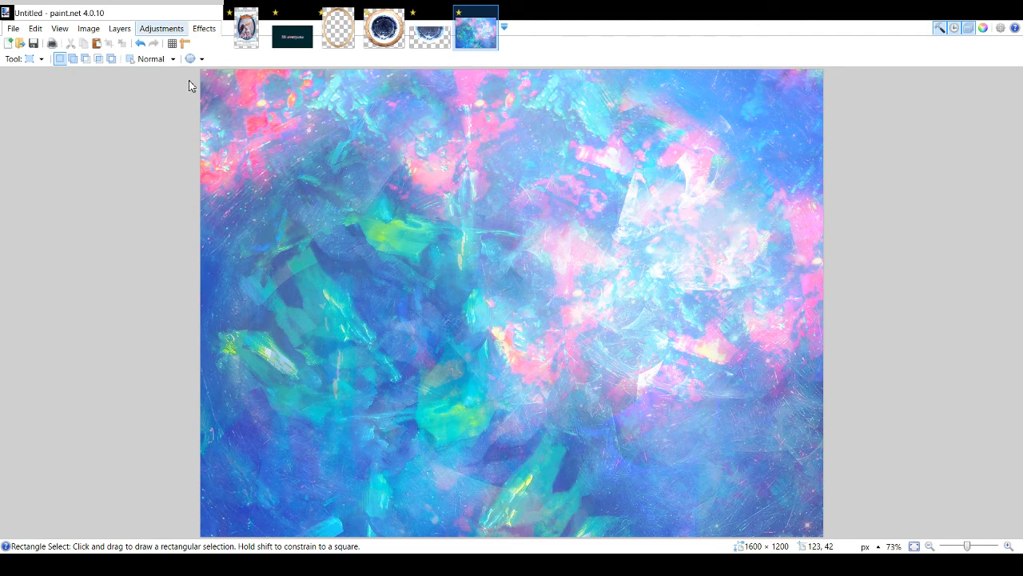
{"action": "left_click", "coordinate": [189, 83]}
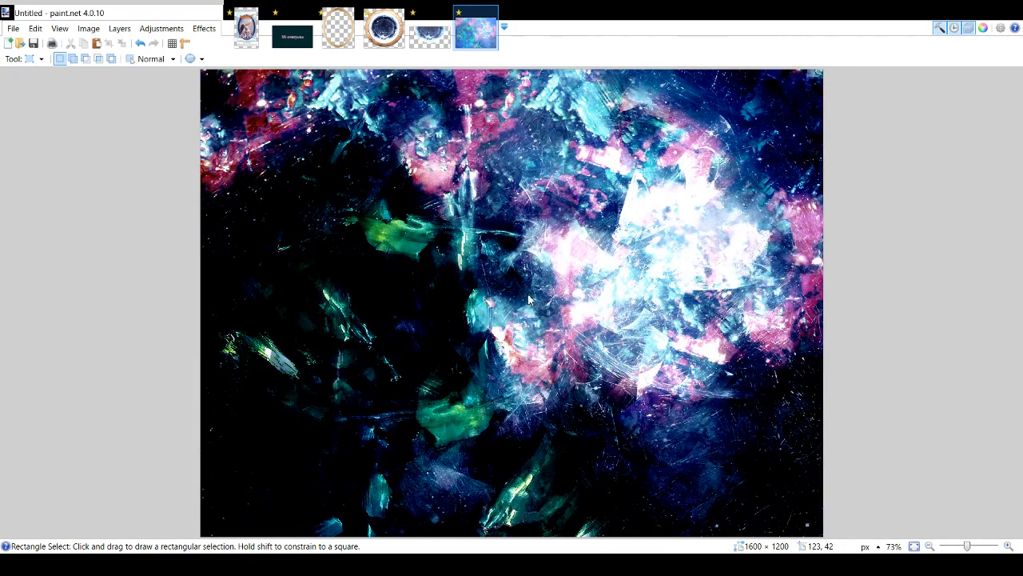
{"action": "left_click_drag", "start_coordinate": [528, 300], "coordinate": [480, 270]}
{"action": "mouse_move", "coordinate": [524, 297]}
{"action": "left_mouse_down"}
{"action": "mouse_move", "coordinate": [475, 299]}
{"action": "mouse_move", "coordinate": [481, 270]}
{"action": "mouse_move", "coordinate": [397, 271]}
{"action": "mouse_move", "coordinate": [584, 270]}
{"action": "mouse_move", "coordinate": [481, 267]}
{"action": "mouse_move", "coordinate": [485, 296]}
{"action": "mouse_move", "coordinate": [549, 306]}
{"action": "mouse_move", "coordinate": [519, 303]}
{"action": "mouse_move", "coordinate": [539, 305]}
{"action": "left_mouse_up"}
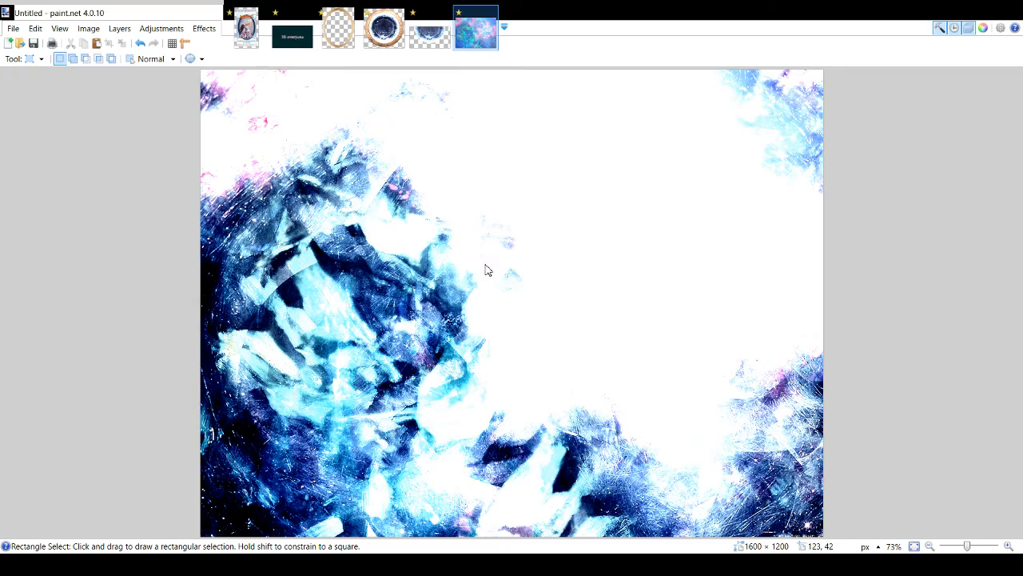
{"action": "left_click_drag", "start_coordinate": [480, 269], "coordinate": [425, 267]}
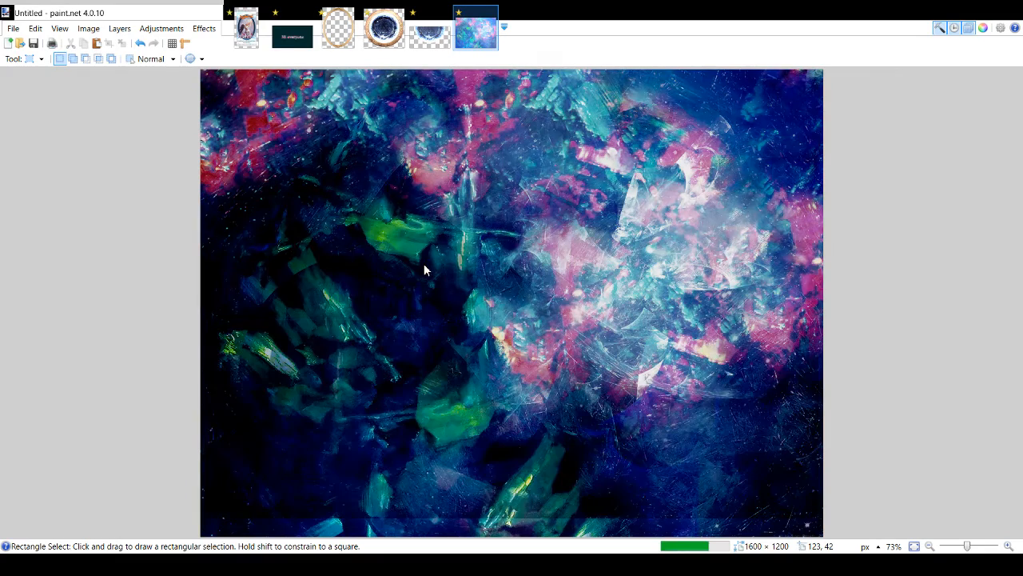
{"action": "left_click_drag", "start_coordinate": [515, 299], "coordinate": [527, 301]}
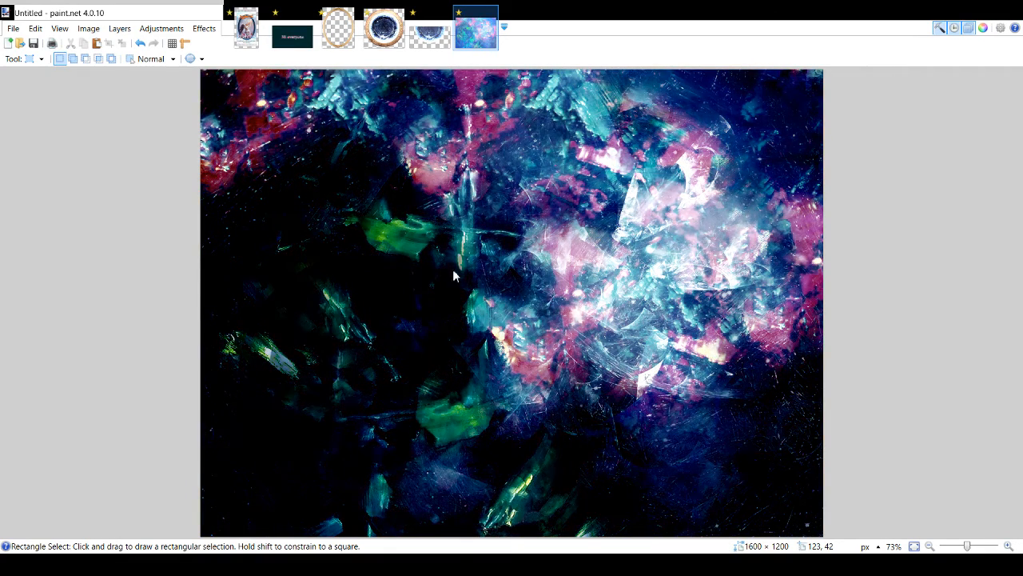
{"action": "left_click_drag", "start_coordinate": [426, 261], "coordinate": [424, 261]}
{"action": "left_click", "coordinate": [537, 328]}
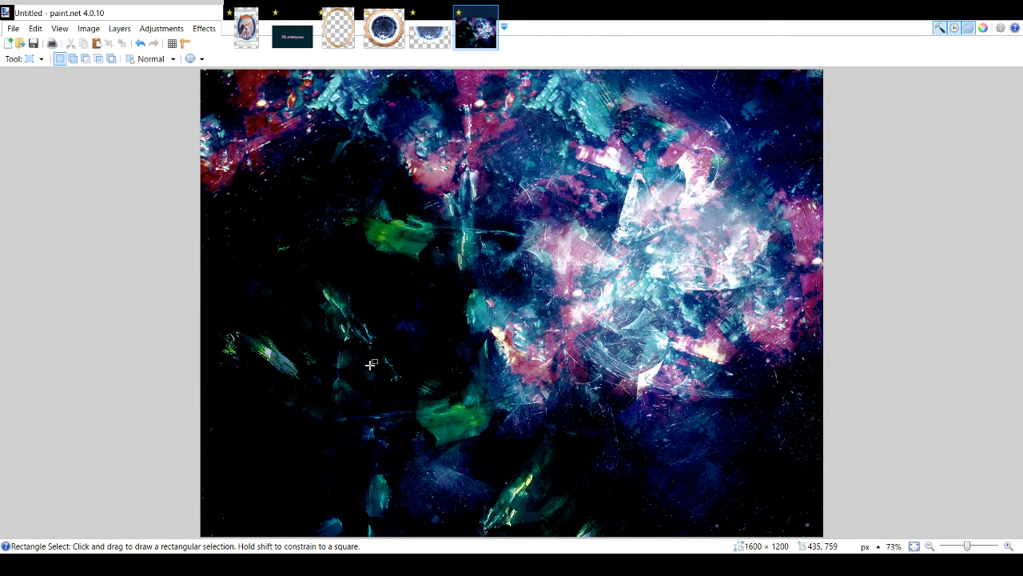
- Select the whole texture and undo back to its original bright blue and pink colors
{"action": "key", "text": "ctrl+a"}
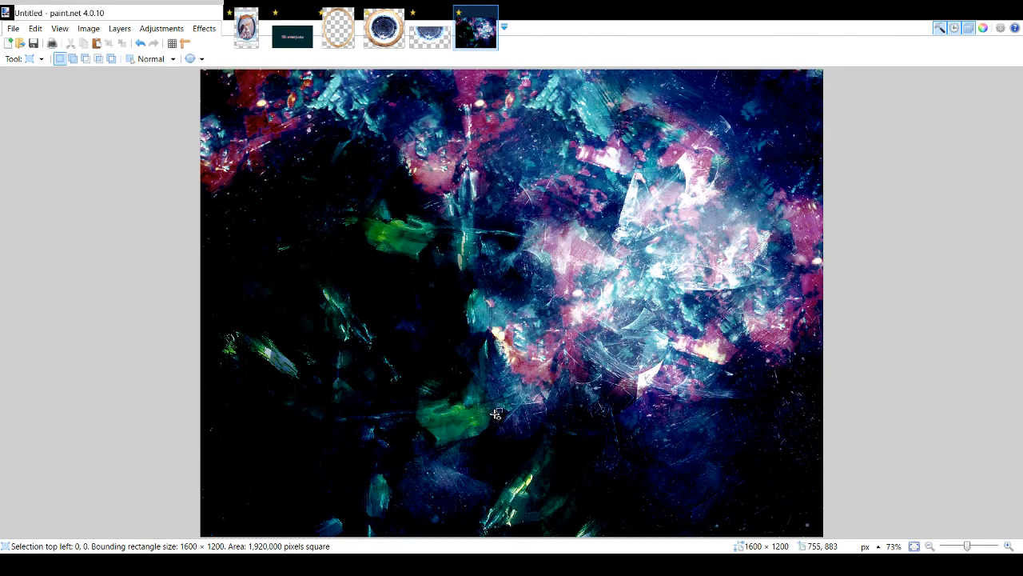
{"action": "key", "text": "ctrl+z"}
{"action": "key", "text": "ctrl+z"}
{"action": "key", "text": "ctrl+z"}
{"action": "key", "text": "ctrl+z"}
{"action": "key", "text": "ctrl+z"}
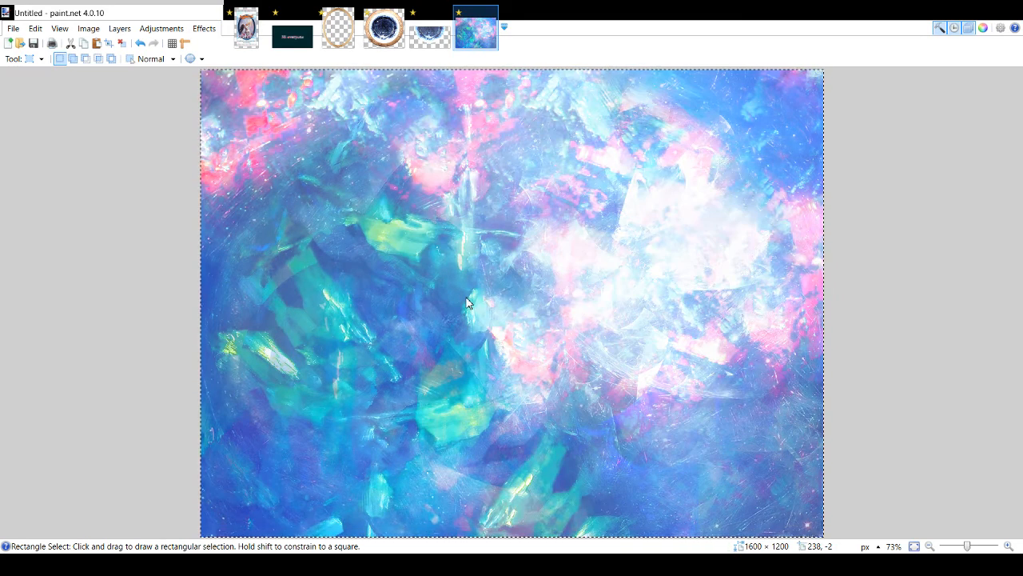
- Wash the opal texture out to a pale pastel on white and compare it with the booster template's background
{"action": "key", "text": "ctrl+f"}
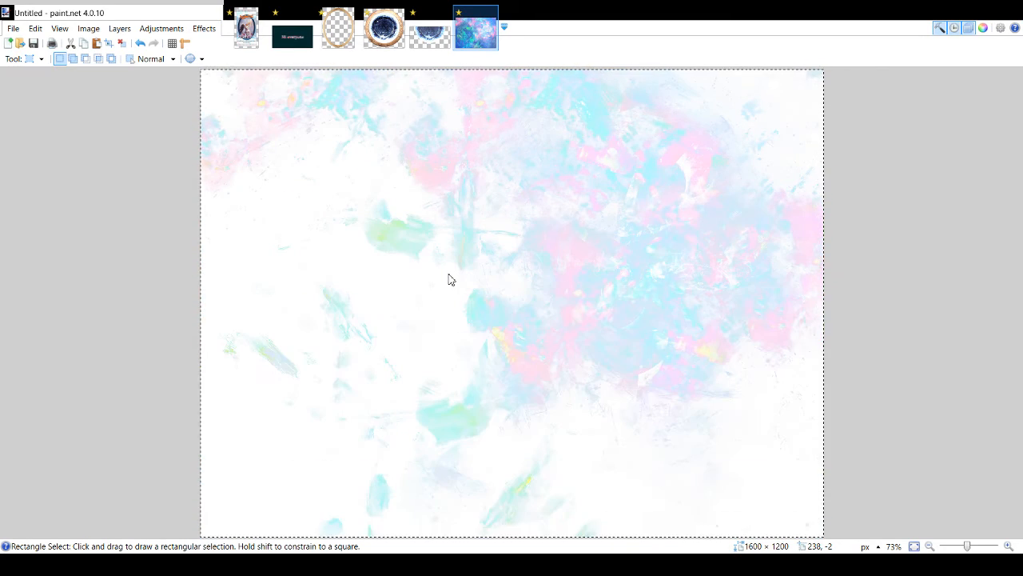
{"action": "left_click", "coordinate": [246, 30]}
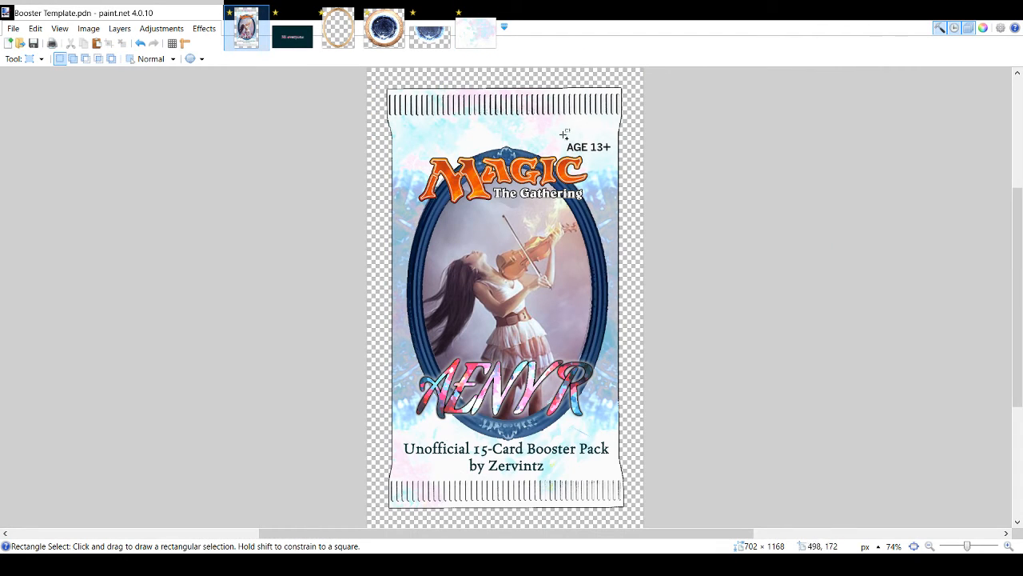
{"action": "left_click", "coordinate": [480, 36]}
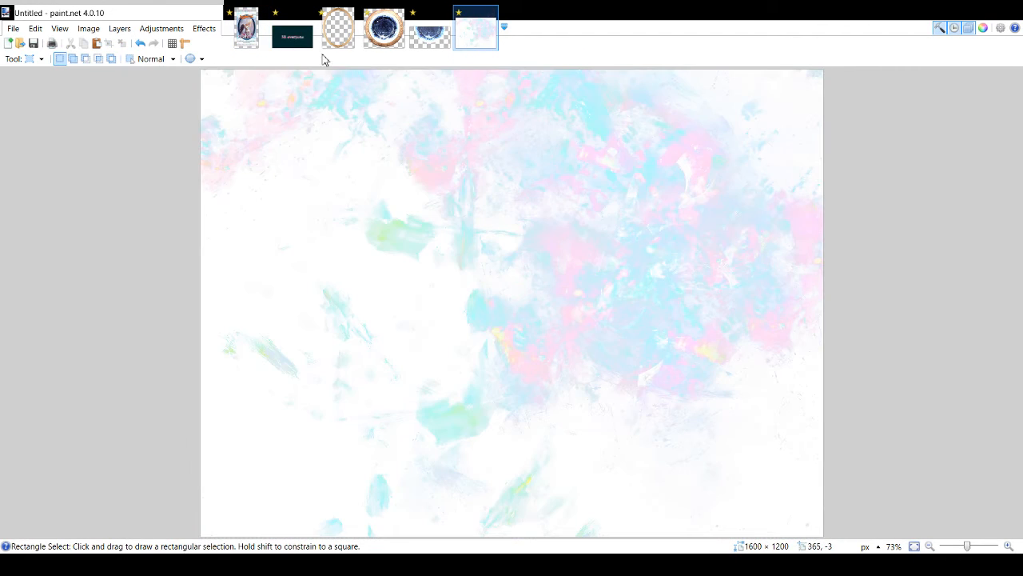
{"action": "left_click", "coordinate": [254, 36]}
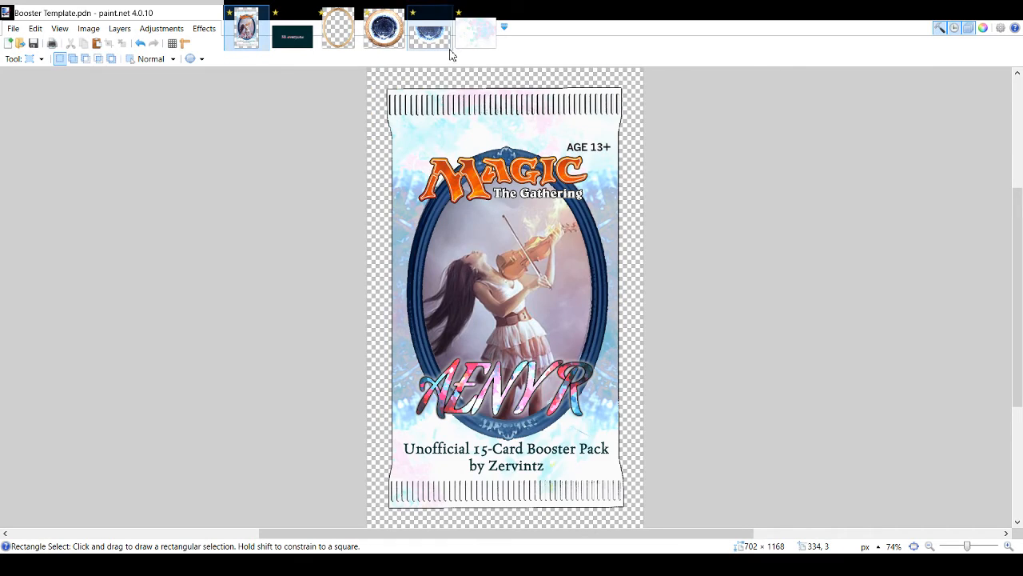
- Open the Tesla booster pack design and examine its artwork and TESLA PROJECT lettering at 200% zoom
{"action": "left_click", "coordinate": [444, 41]}
{"action": "left_click", "coordinate": [475, 40]}
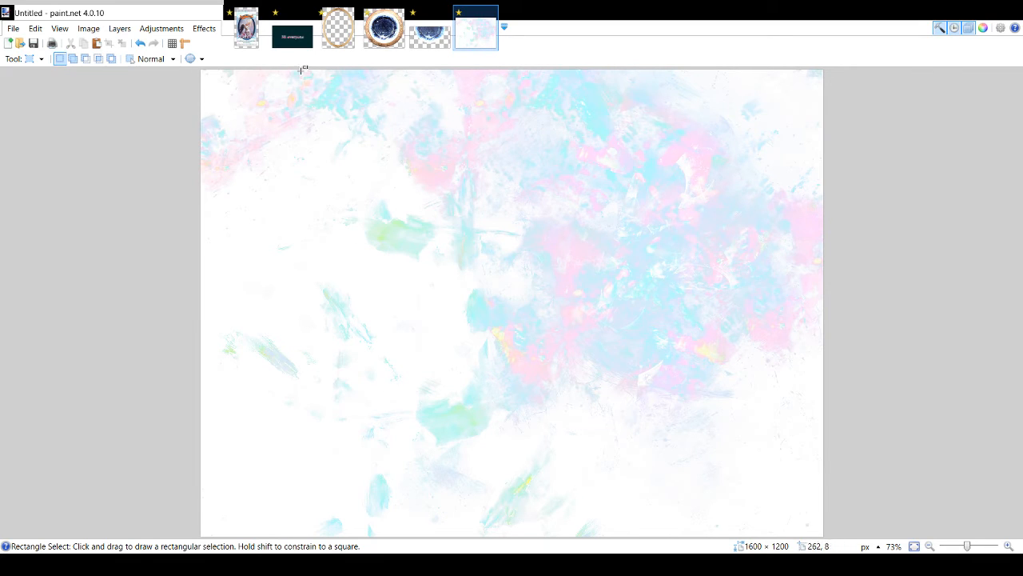
{"action": "key", "text": "ctrl+Tab"}
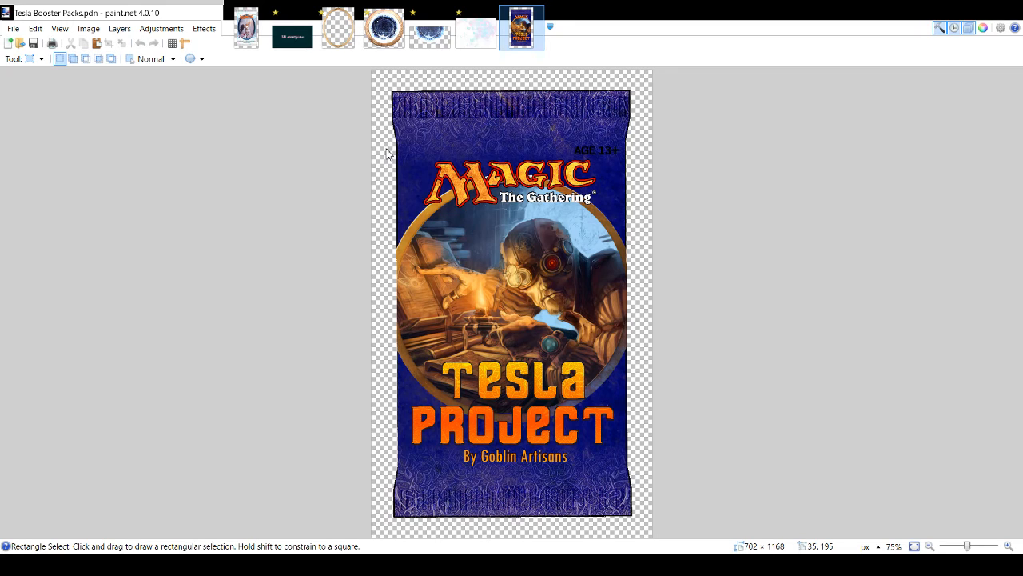
{"action": "left_click_drag", "start_coordinate": [967, 546], "coordinate": [969, 546]}
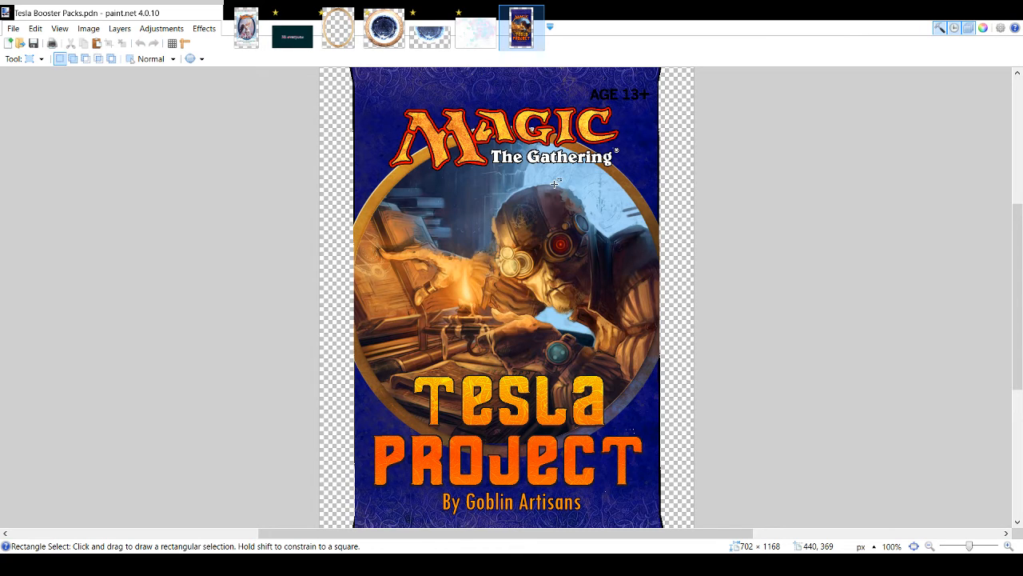
{"action": "left_click", "coordinate": [1010, 546]}
{"action": "left_click", "coordinate": [1010, 546]}
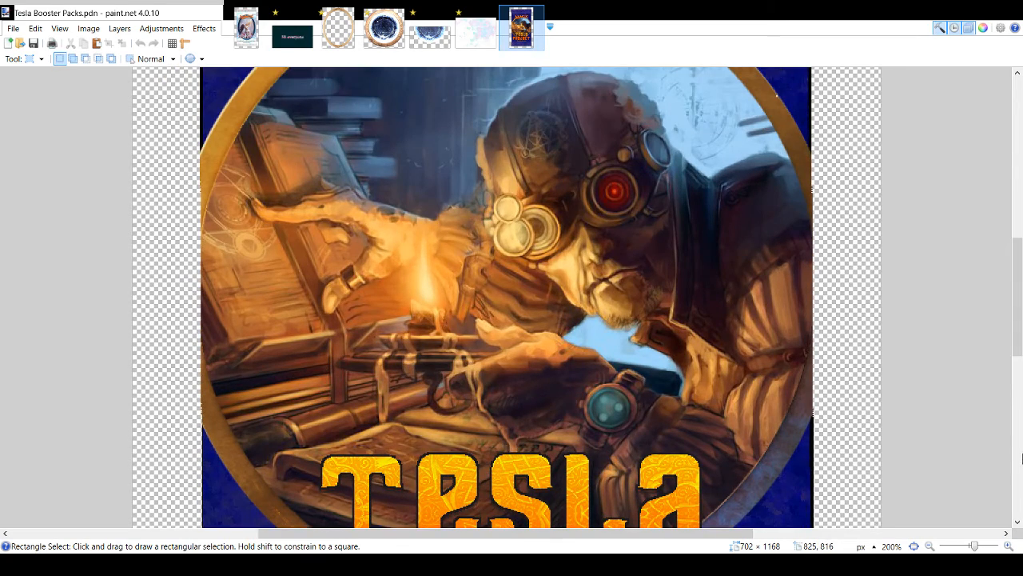
{"action": "left_click_drag", "start_coordinate": [1020, 339], "coordinate": [1020, 397]}
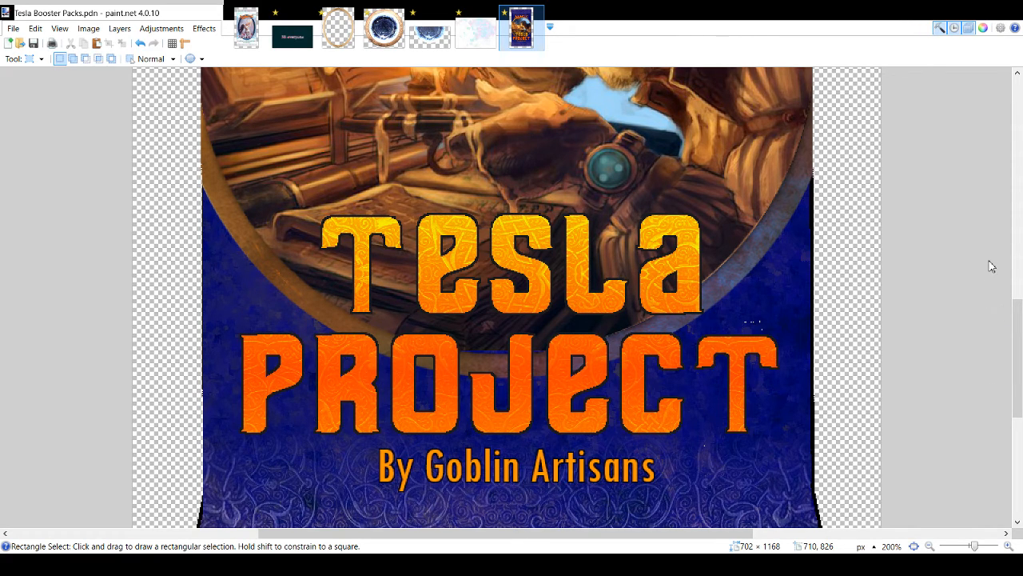
- Hide the black outline around the TESLA PROJECT lettering in the Tesla booster design
{"action": "left_click", "coordinate": [991, 322]}
{"action": "left_click", "coordinate": [991, 323]}
{"action": "left_click", "coordinate": [991, 365]}
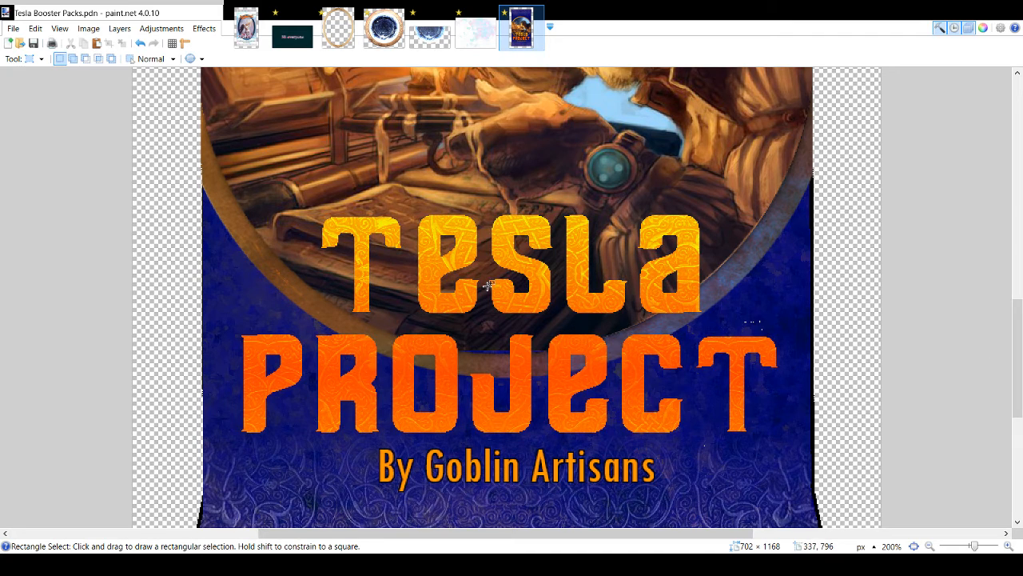
{"action": "left_click", "coordinate": [984, 331]}
{"action": "left_click", "coordinate": [989, 334]}
- Try darkening the Tesla booster's blue patterned background to solid black and undo the adjustment
{"action": "left_click", "coordinate": [148, 31]}
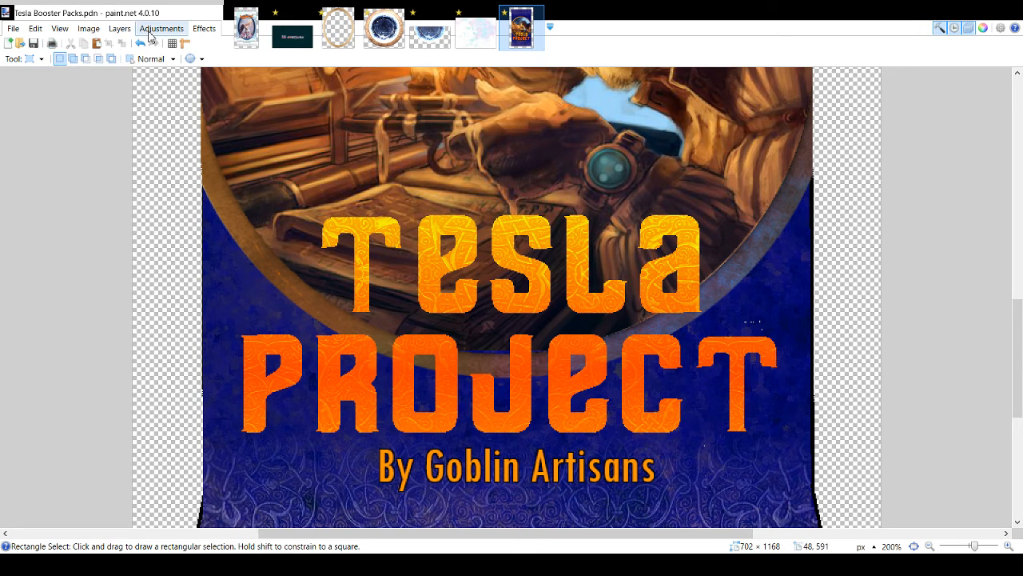
{"action": "left_click", "coordinate": [208, 79]}
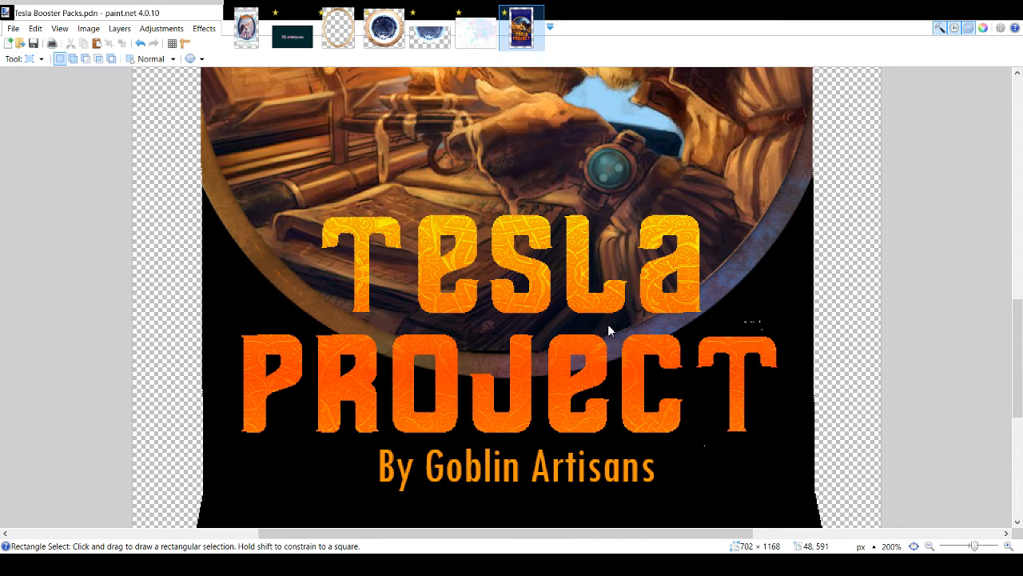
{"action": "key", "text": "ctrl+z"}
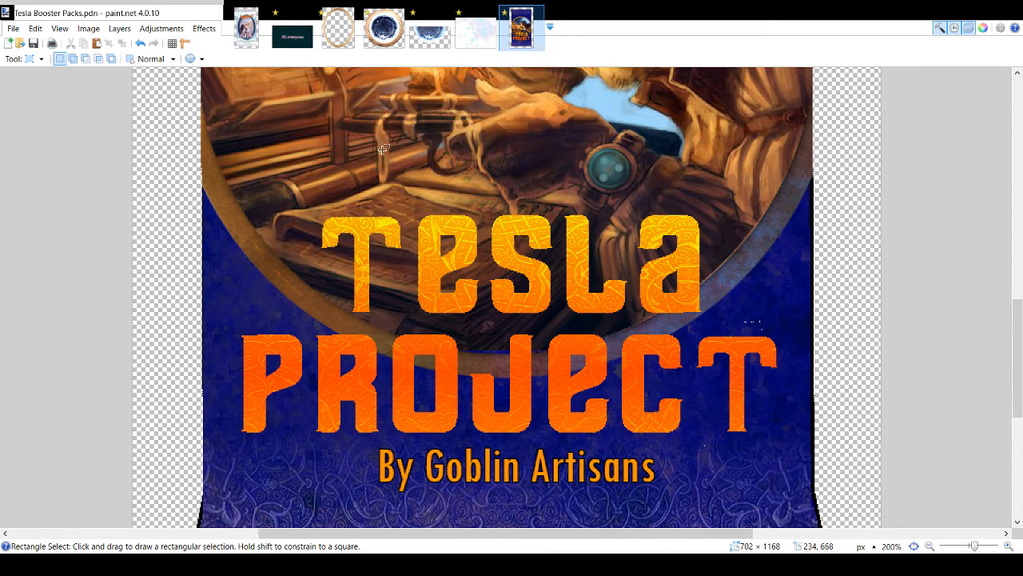
- Try darkening the TESLA PROJECT lettering with strongly raised contrast to bring out its ornament pattern, then cancel the adjustment and clear the selection
{"action": "key", "text": "ctrl+a"}
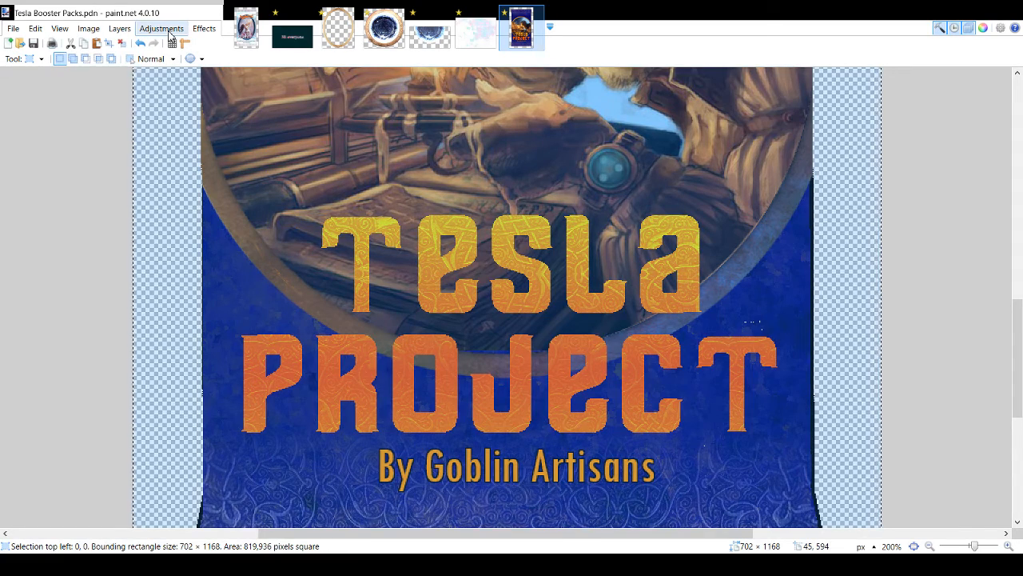
{"action": "left_click", "coordinate": [182, 43]}
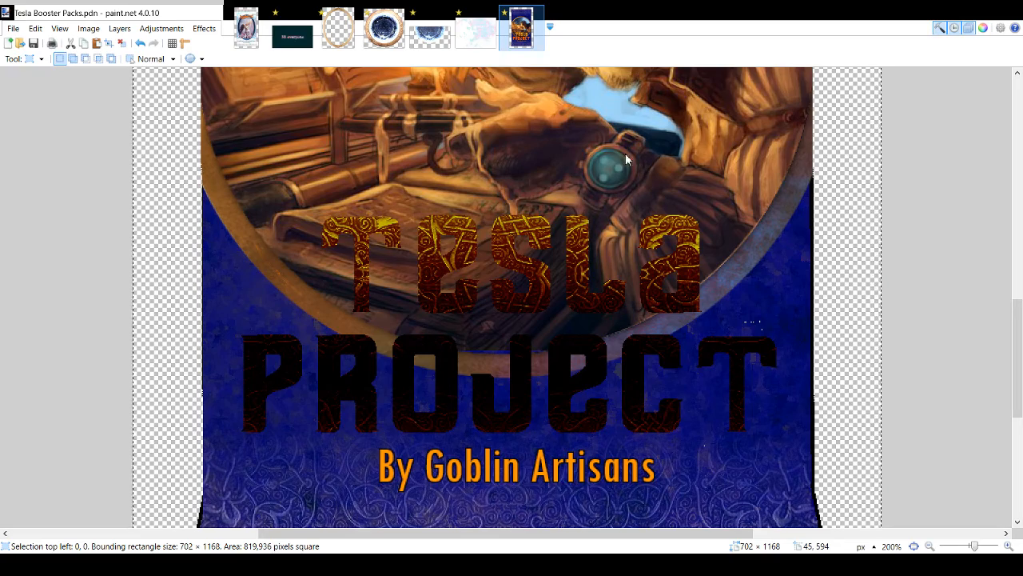
{"action": "left_click_drag", "start_coordinate": [632, 123], "coordinate": [733, 163]}
{"action": "left_click_drag", "start_coordinate": [684, 138], "coordinate": [660, 135]}
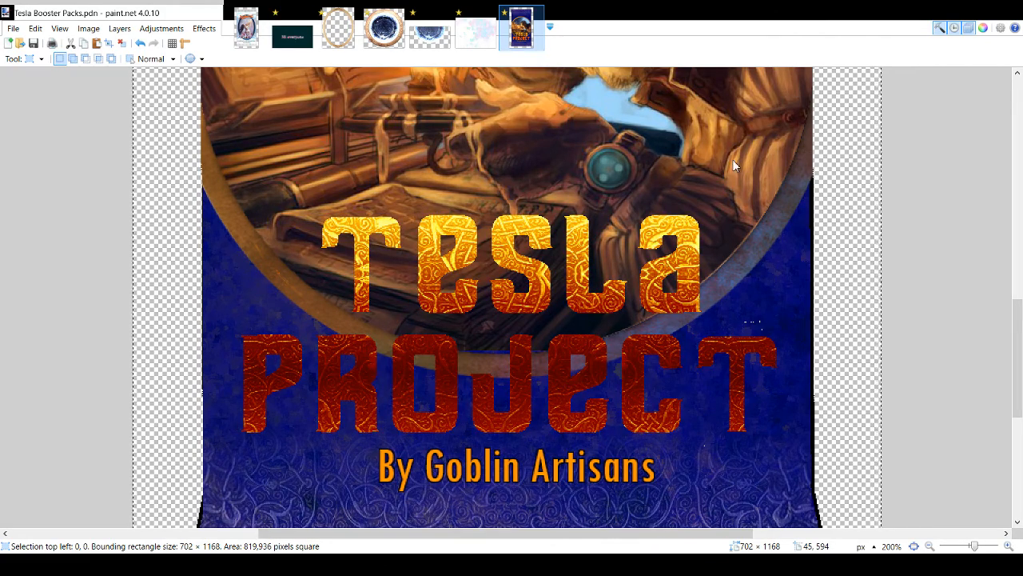
{"action": "left_click_drag", "start_coordinate": [732, 159], "coordinate": [741, 161]}
{"action": "mouse_move", "coordinate": [652, 136]}
{"action": "left_mouse_down"}
{"action": "mouse_move", "coordinate": [661, 134]}
{"action": "mouse_move", "coordinate": [647, 134]}
{"action": "left_mouse_up"}
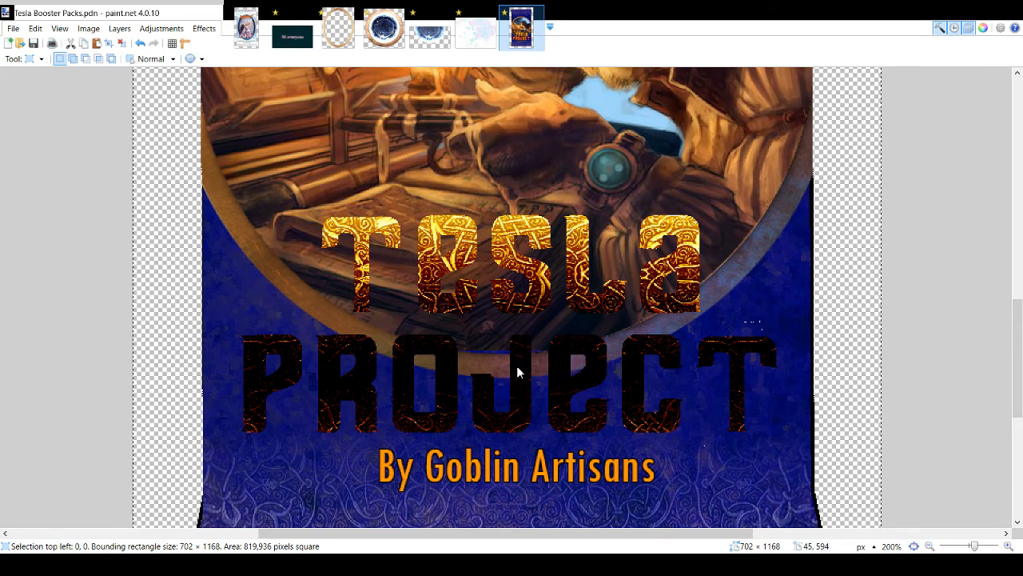
{"action": "left_click_drag", "start_coordinate": [739, 167], "coordinate": [745, 167]}
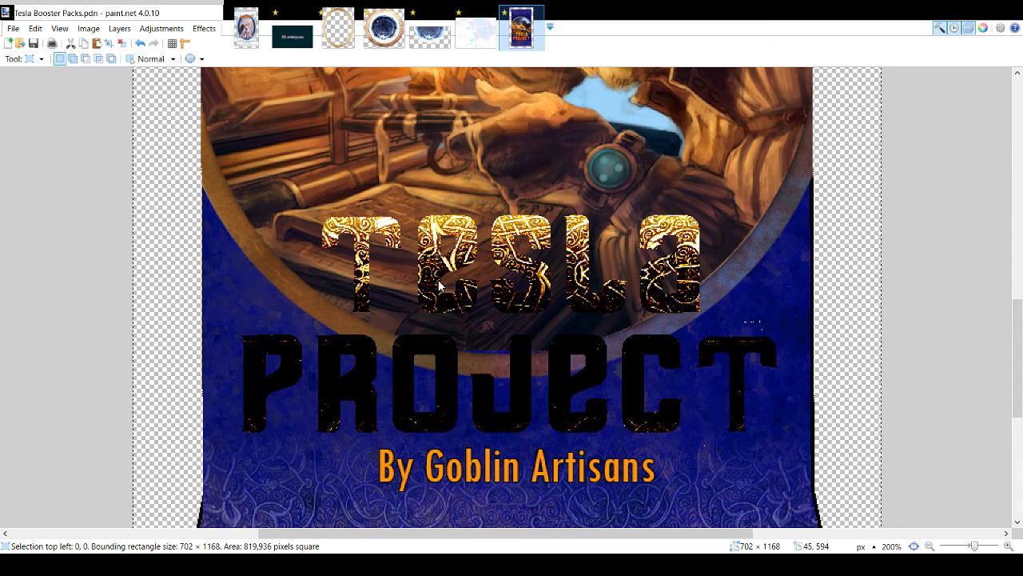
{"action": "left_click", "coordinate": [785, 193]}
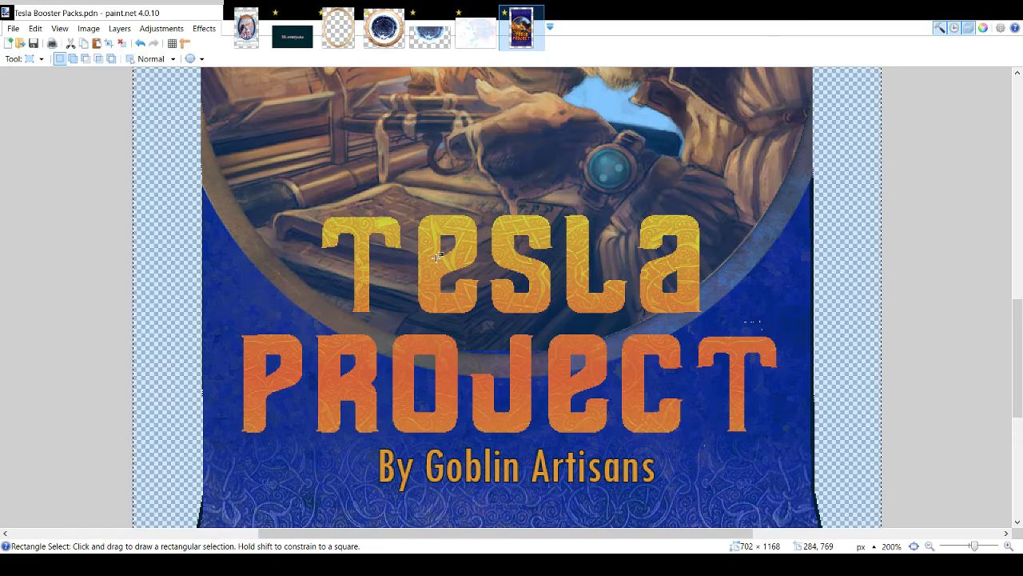
{"action": "left_click", "coordinate": [262, 164]}
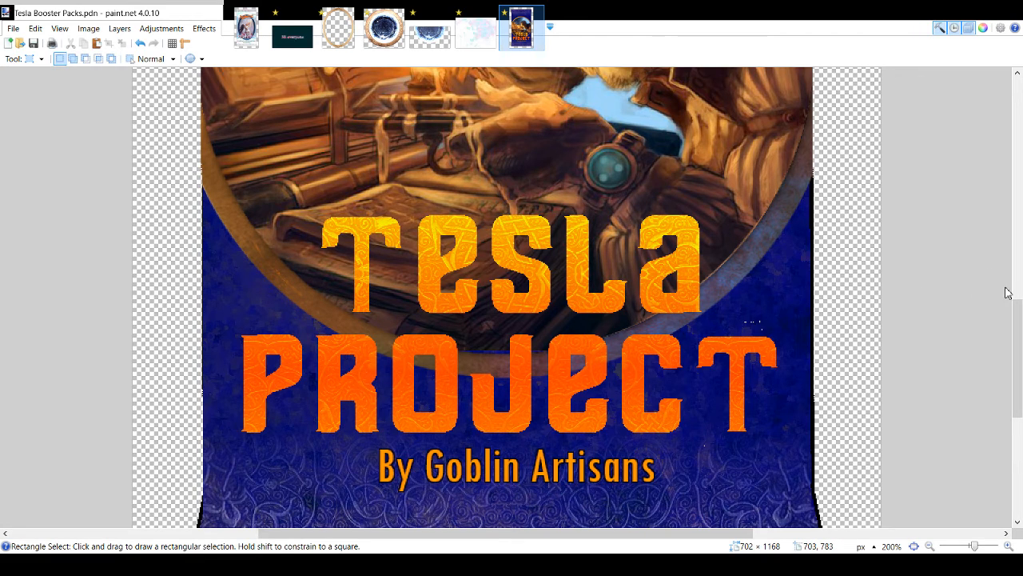
- Fill a new 1600 × 1200 image with a diagonal linear gradient from green to dark navy and compare it with the Tesla lettering
{"action": "left_click", "coordinate": [10, 43]}
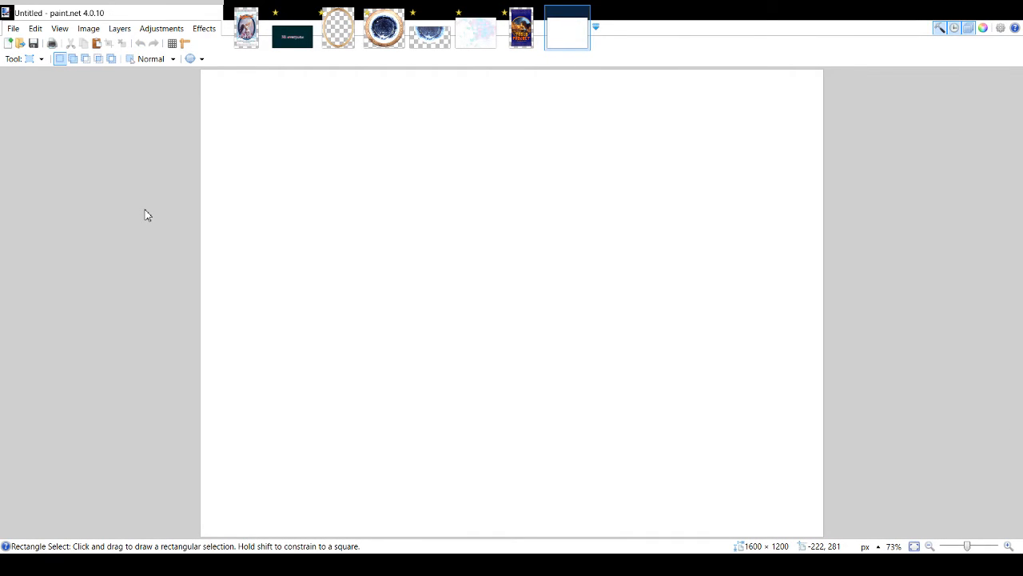
{"action": "key", "text": "o"}
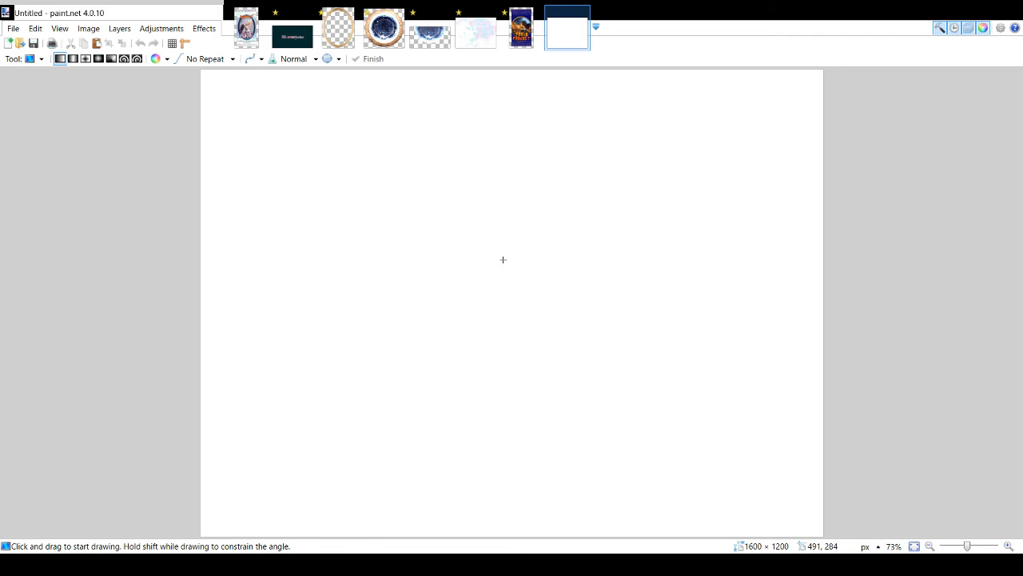
{"action": "left_click_drag", "start_coordinate": [392, 180], "coordinate": [561, 322]}
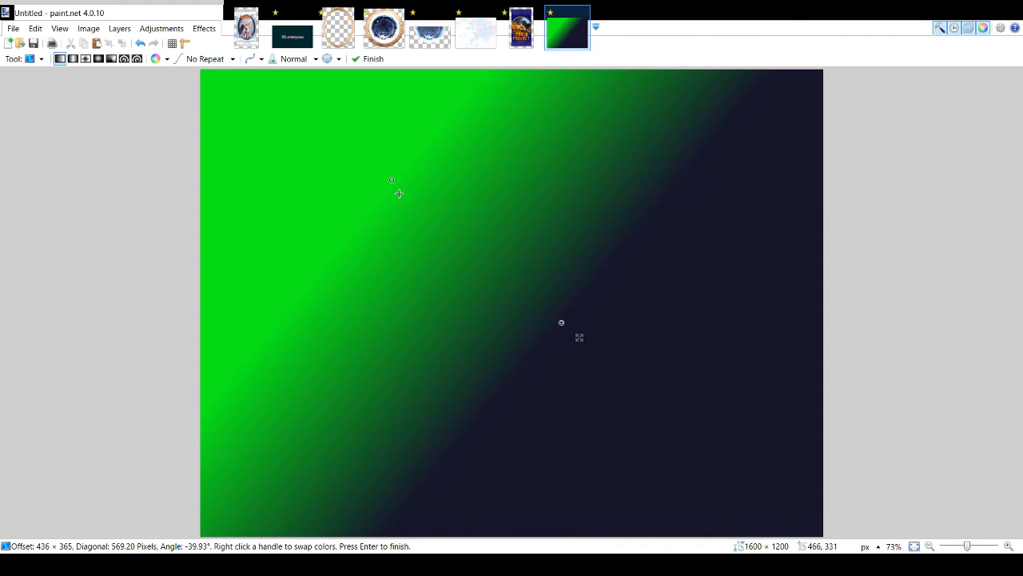
{"action": "left_click_drag", "start_coordinate": [206, 74], "coordinate": [812, 534]}
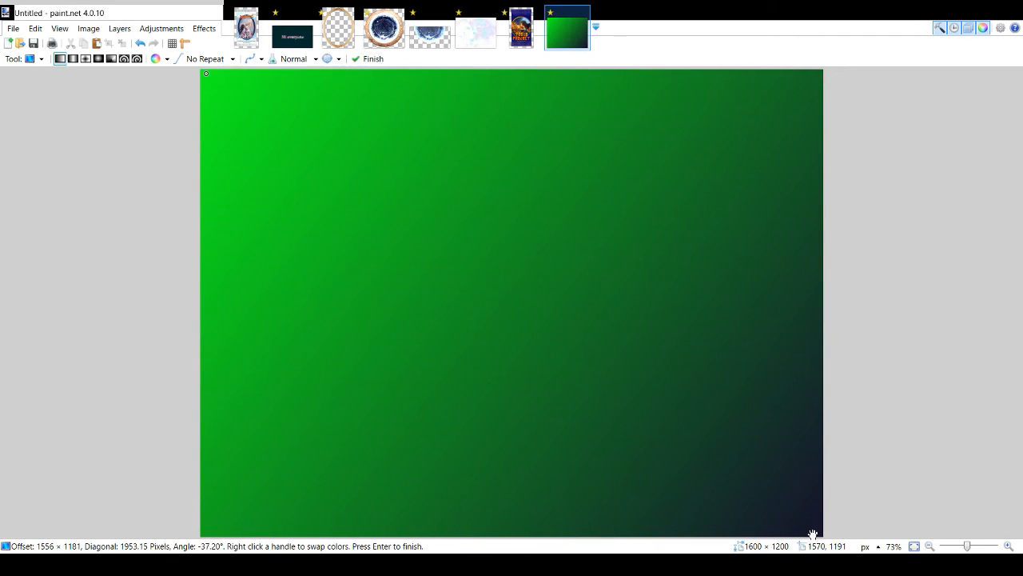
{"action": "left_click_drag", "start_coordinate": [488, 281], "coordinate": [504, 293]}
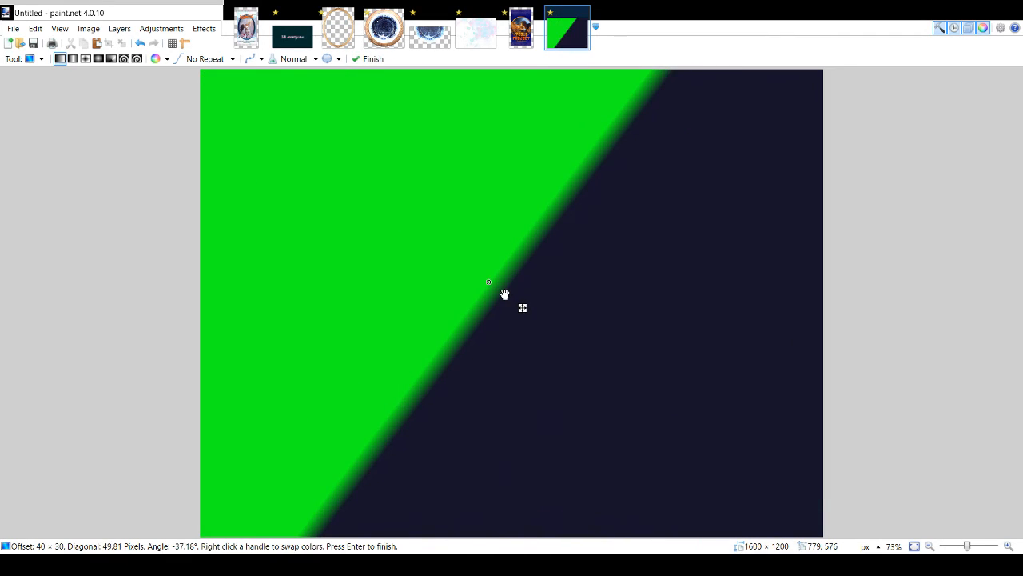
{"action": "left_click_drag", "start_coordinate": [214, 76], "coordinate": [780, 492]}
{"action": "left_click", "coordinate": [522, 30]}
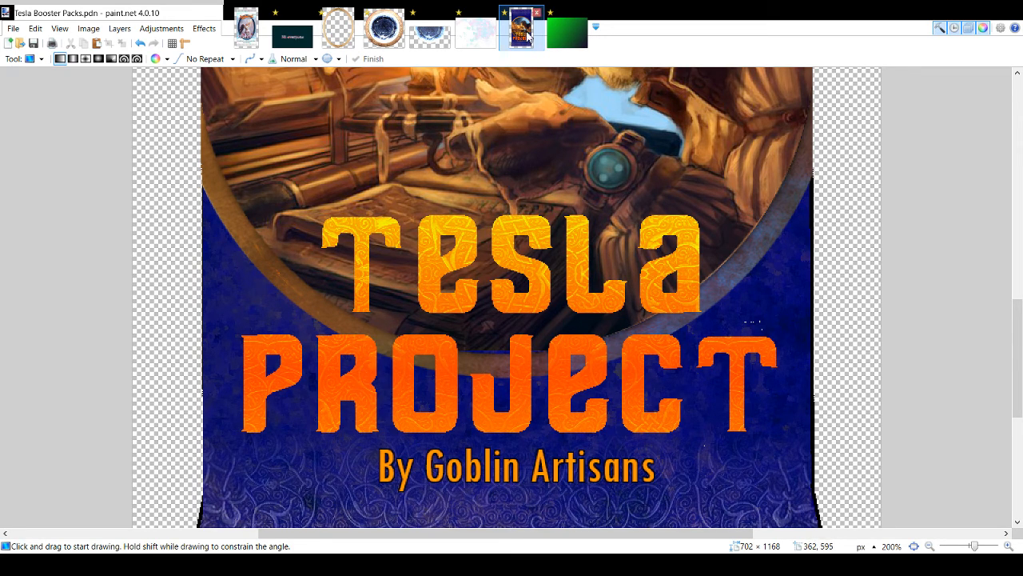
{"action": "left_click", "coordinate": [564, 38]}
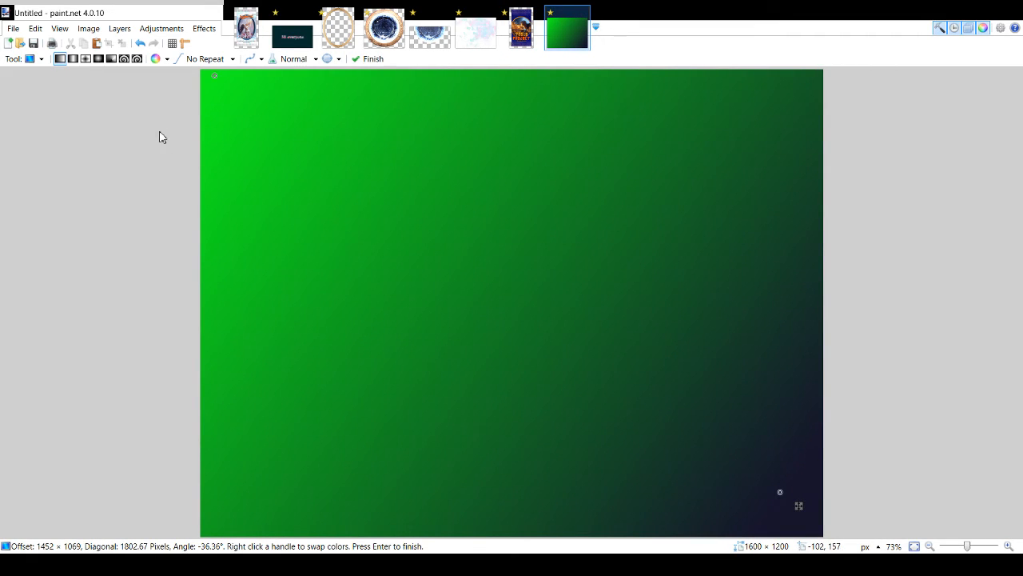
{"action": "key", "text": "s"}
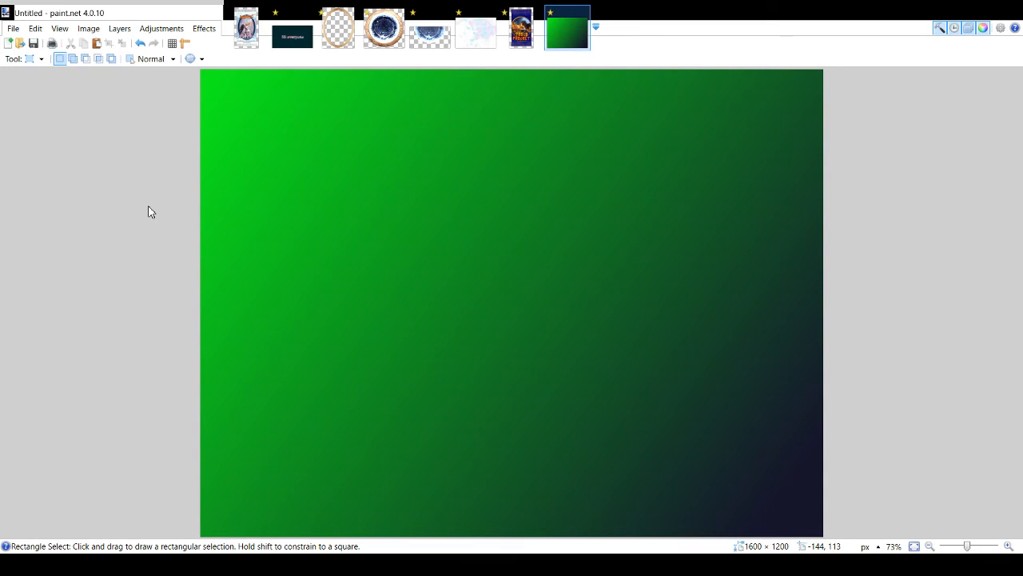
- Draw a Repeat Reflected gradient down the image from green to dark navy, then clear the canvas to transparent
{"action": "key", "text": "g"}
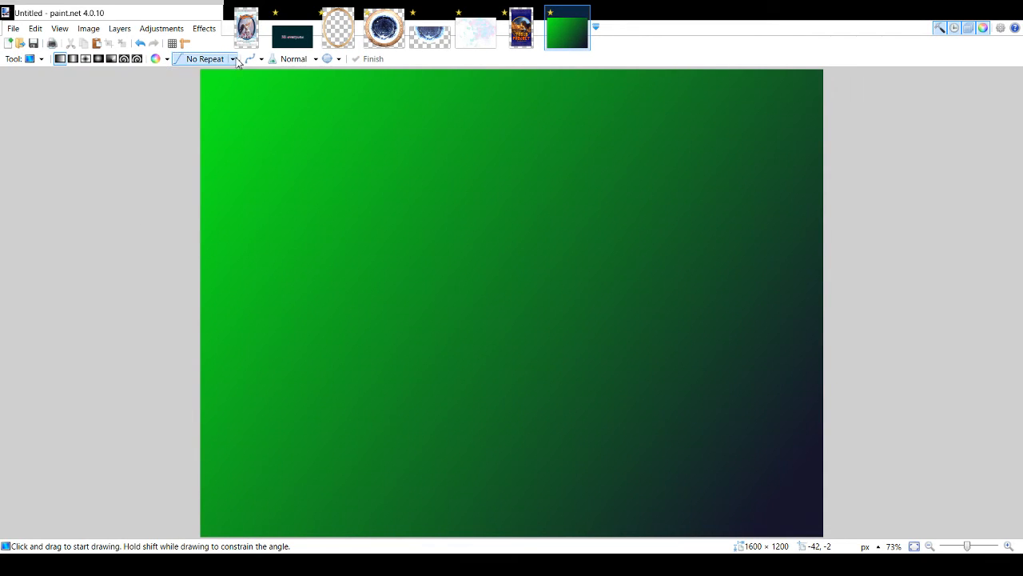
{"action": "left_click", "coordinate": [221, 97]}
{"action": "left_click_drag", "start_coordinate": [477, 159], "coordinate": [485, 387]}
{"action": "left_click_drag", "start_coordinate": [479, 111], "coordinate": [471, 83]}
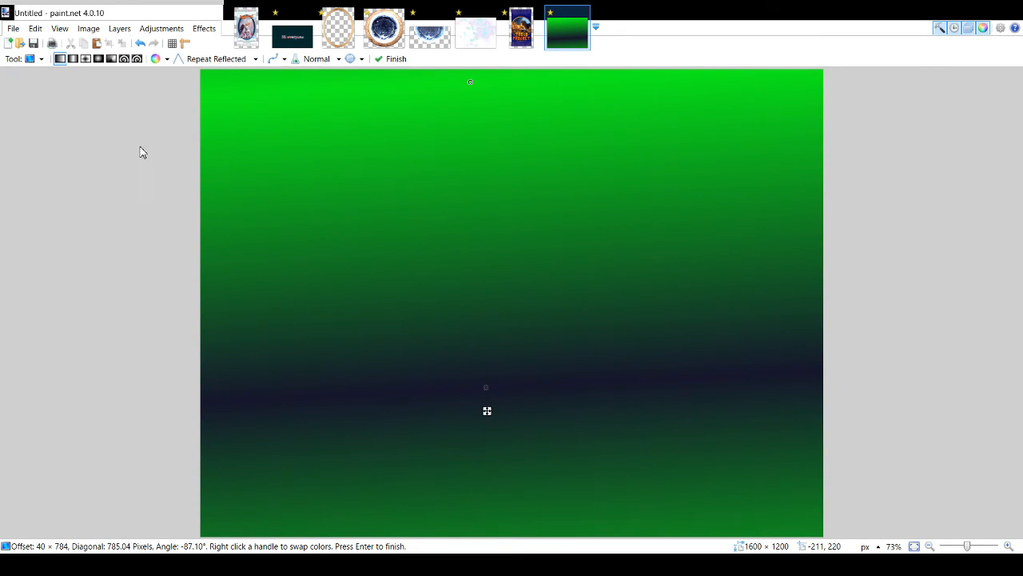
{"action": "key", "text": "m"}
{"action": "key", "text": "s"}
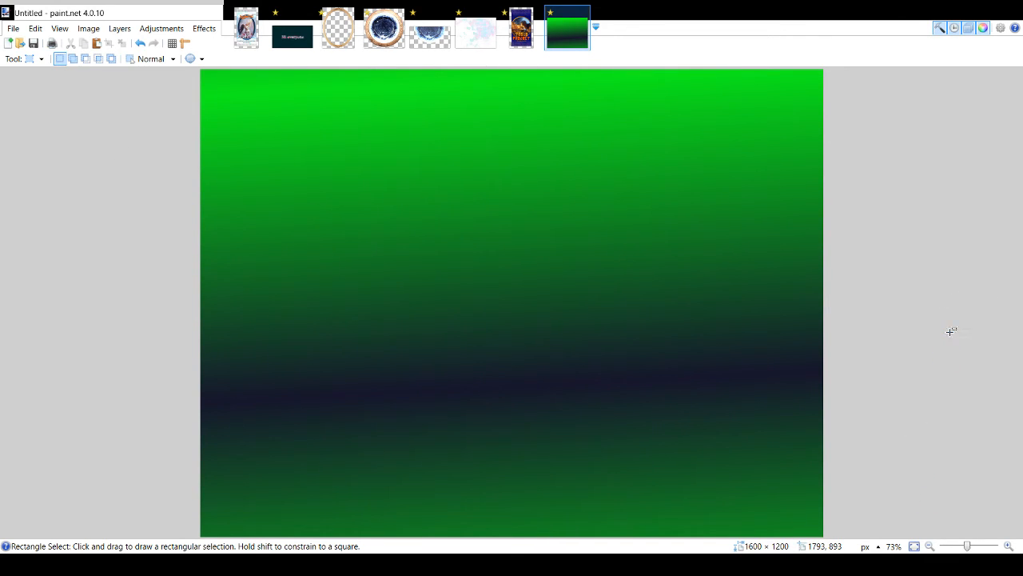
{"action": "key", "text": "Delete"}
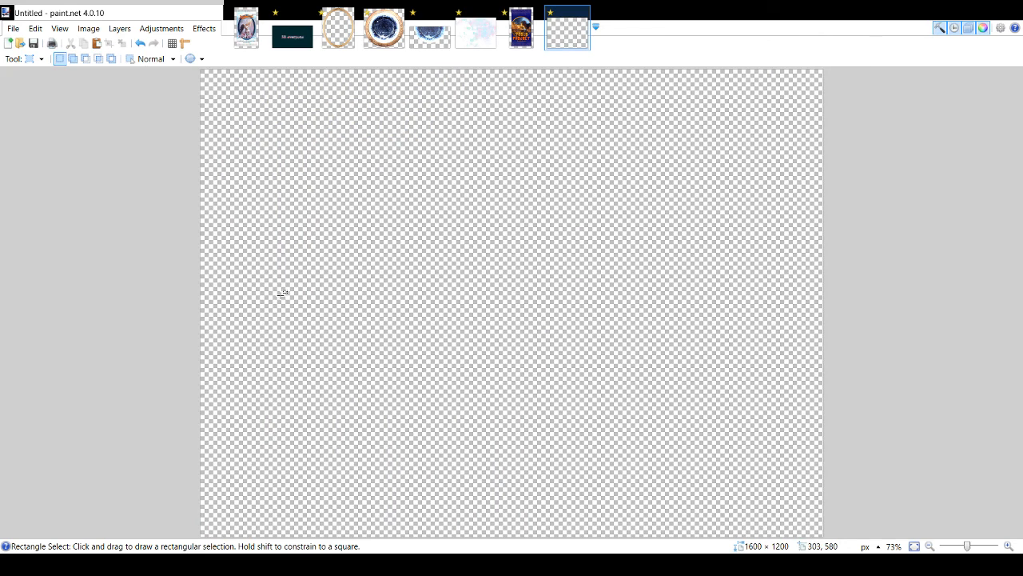
- Try a Repeat Reflected gradient from black at the image's upper edge to green near its middle, and undo it
{"action": "key", "text": "g"}
{"action": "left_click_drag", "start_coordinate": [507, 68], "coordinate": [500, 280]}
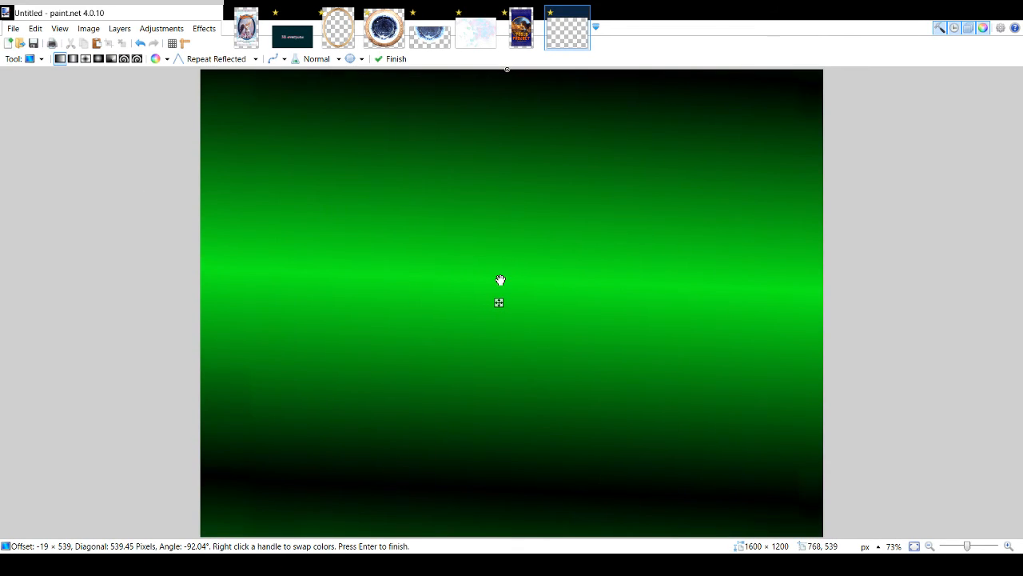
{"action": "key", "text": "ctrl+z"}
- Draw a No Repeat linear gradient from green at the image's upper edge to black at its middle
{"action": "left_click", "coordinate": [235, 55]}
{"action": "left_click", "coordinate": [217, 62]}
{"action": "left_click", "coordinate": [219, 63]}
{"action": "left_click", "coordinate": [221, 64]}
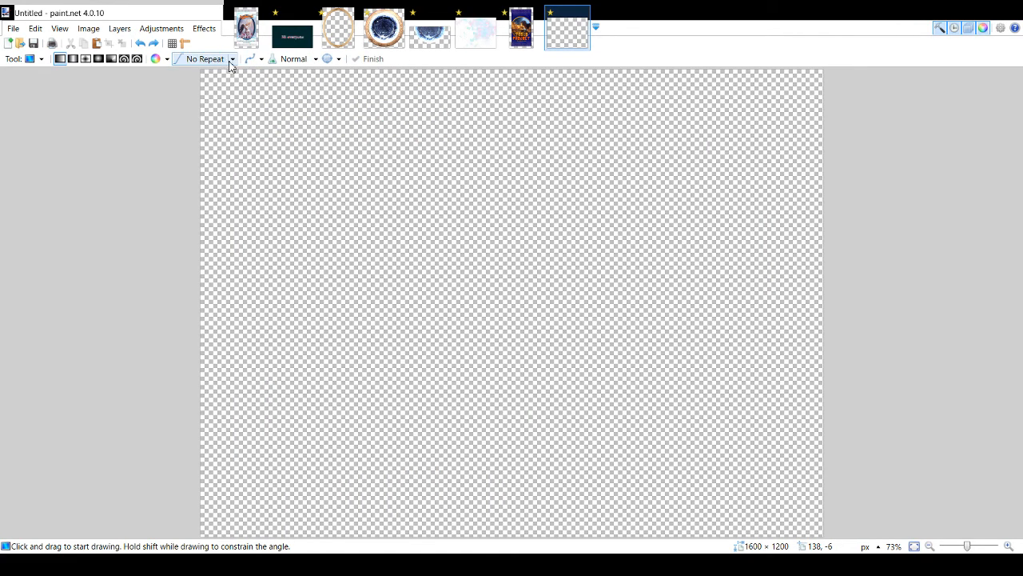
{"action": "mouse_move", "coordinate": [488, 70]}
{"action": "left_mouse_down"}
{"action": "mouse_move", "coordinate": [496, 295]}
{"action": "mouse_move", "coordinate": [495, 76]}
{"action": "left_mouse_up"}
{"action": "key", "text": "ctrl+z"}
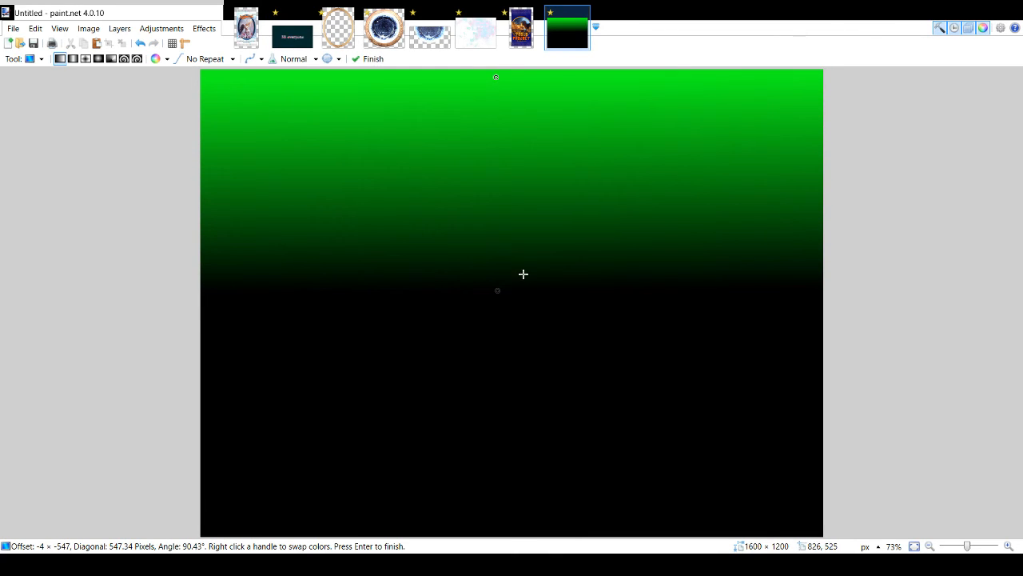
{"action": "key", "text": "Return"}
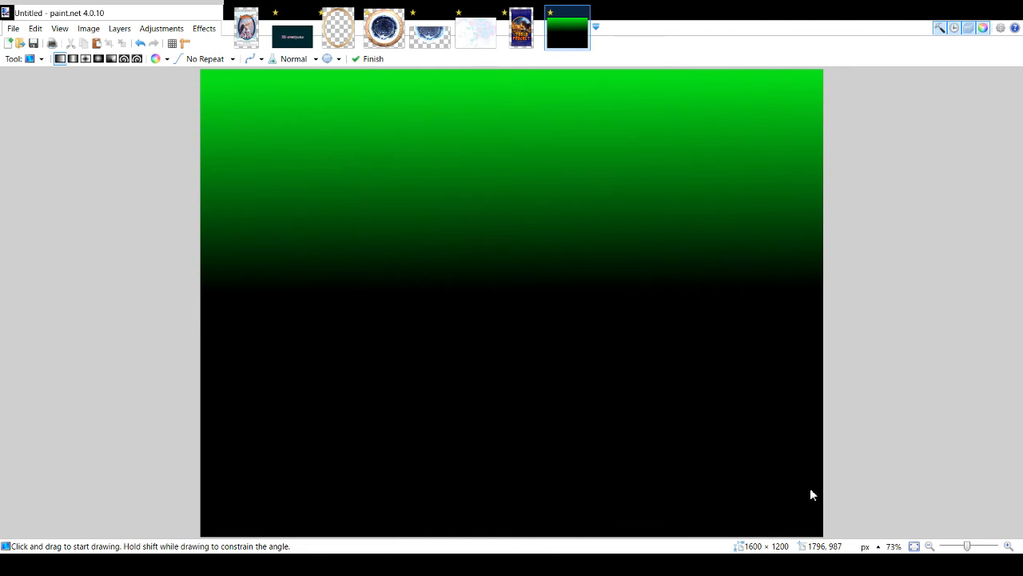
- Draw a second linear gradient from black at the middle to green at the lower edge, and blend it with the first gradient
{"action": "left_click_drag", "start_coordinate": [507, 285], "coordinate": [504, 501]}
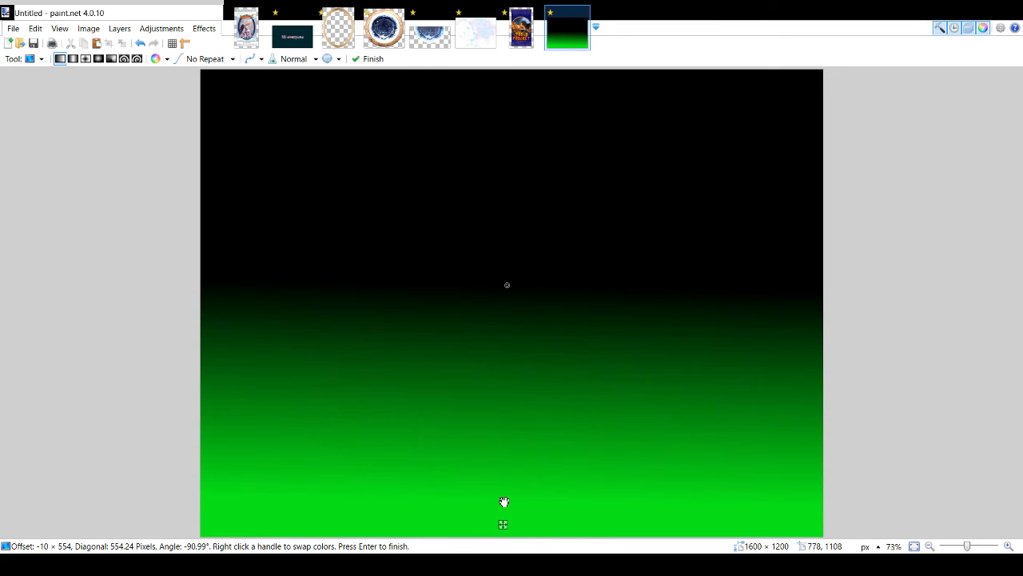
{"action": "key", "text": "Return"}
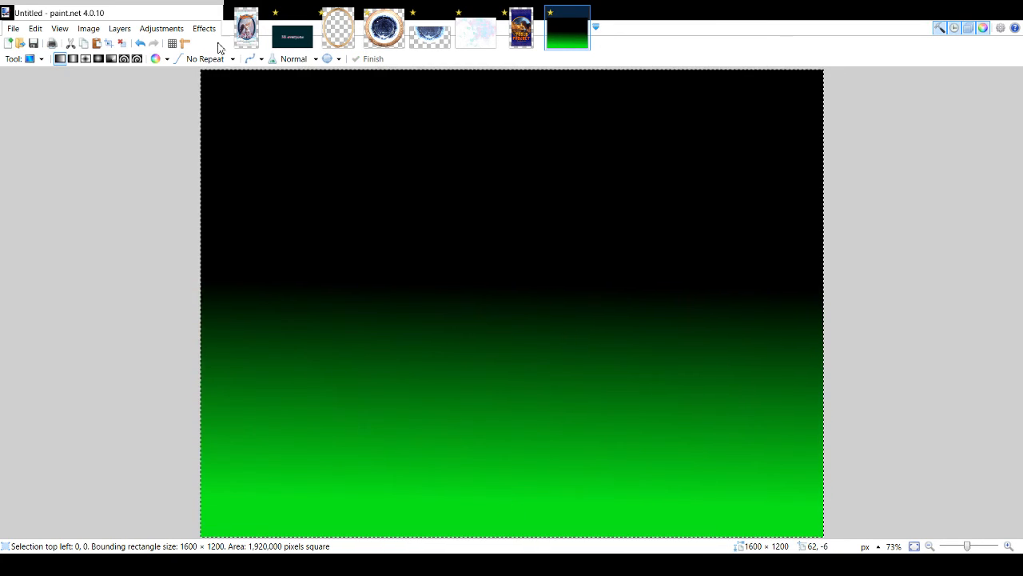
{"action": "left_click", "coordinate": [405, 303]}
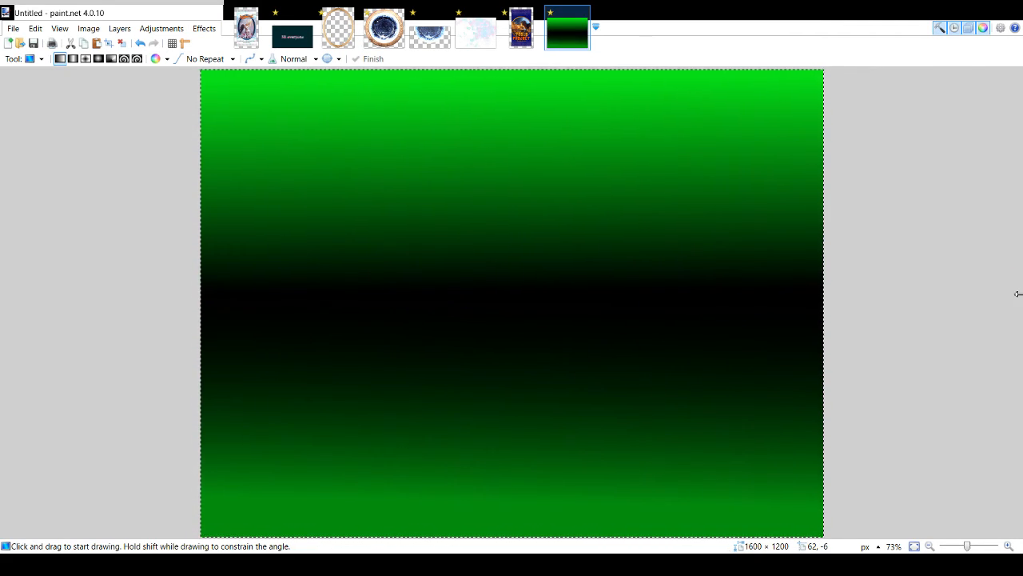
- Inspect the lower gradient on its own, restore the blended gradient, and compare it with the lettering in Tesla Booster Packs
{"action": "key", "text": "ctrl+z"}
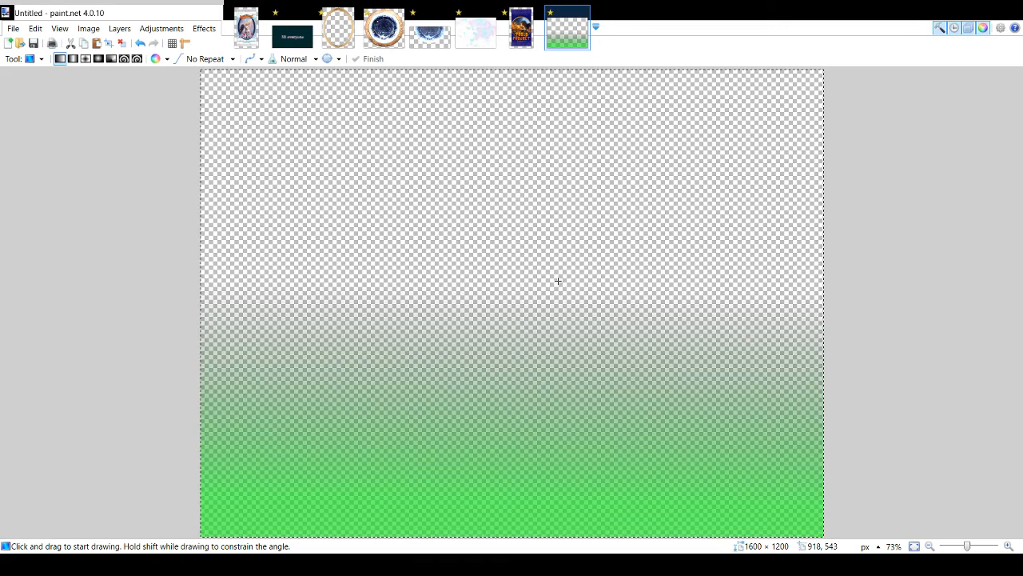
{"action": "left_click", "coordinate": [1012, 293]}
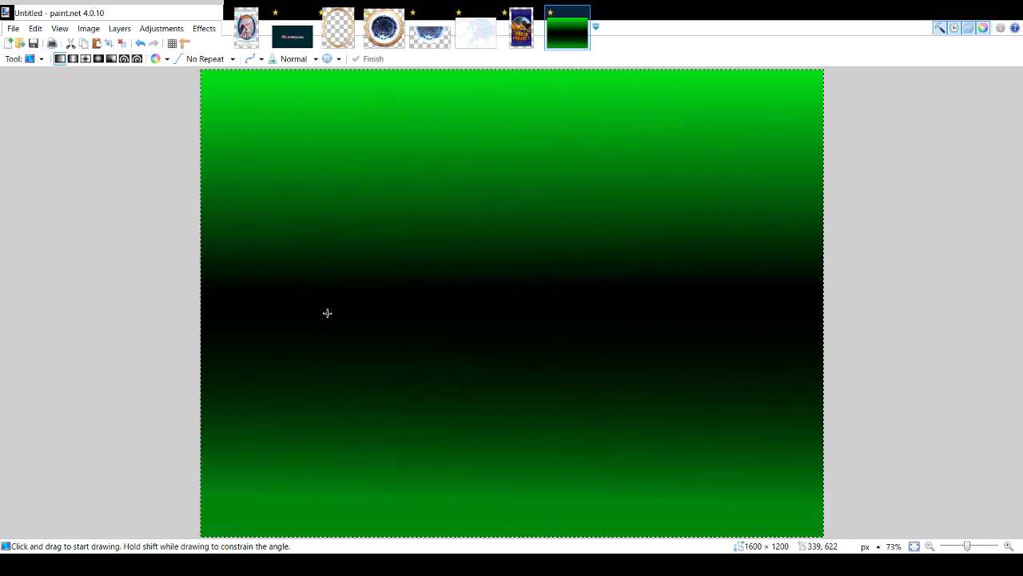
{"action": "left_click", "coordinate": [246, 28]}
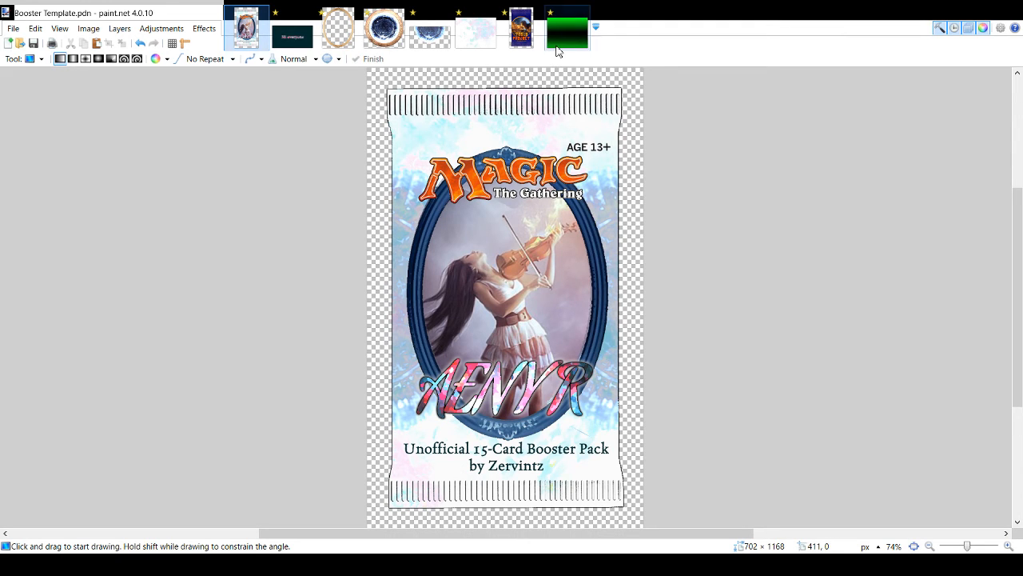
{"action": "left_click", "coordinate": [524, 40]}
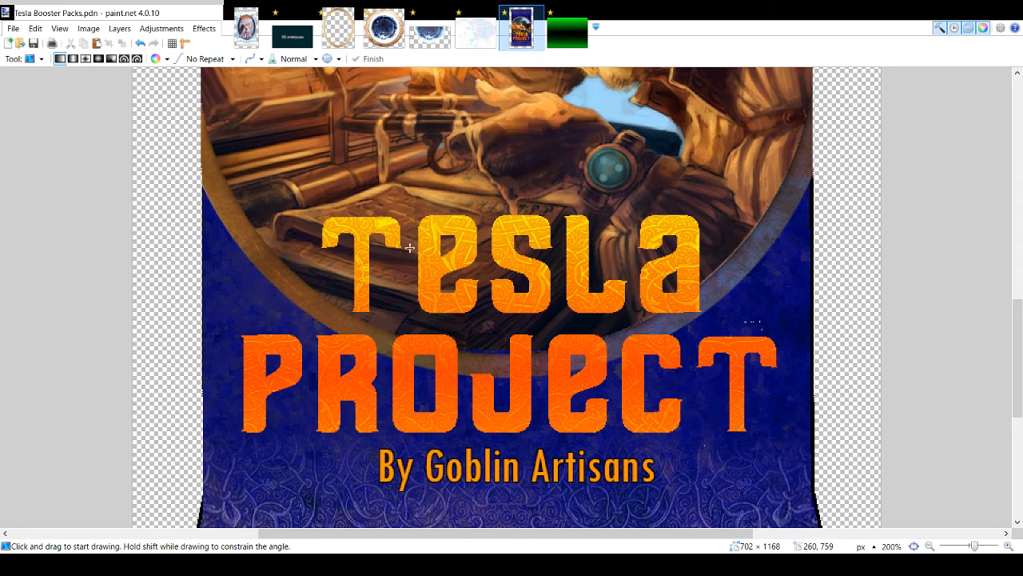
- Apply an effect to the green-and-black gradient image that converts its black areas to transparency
{"action": "key", "text": "ctrl+Tab"}
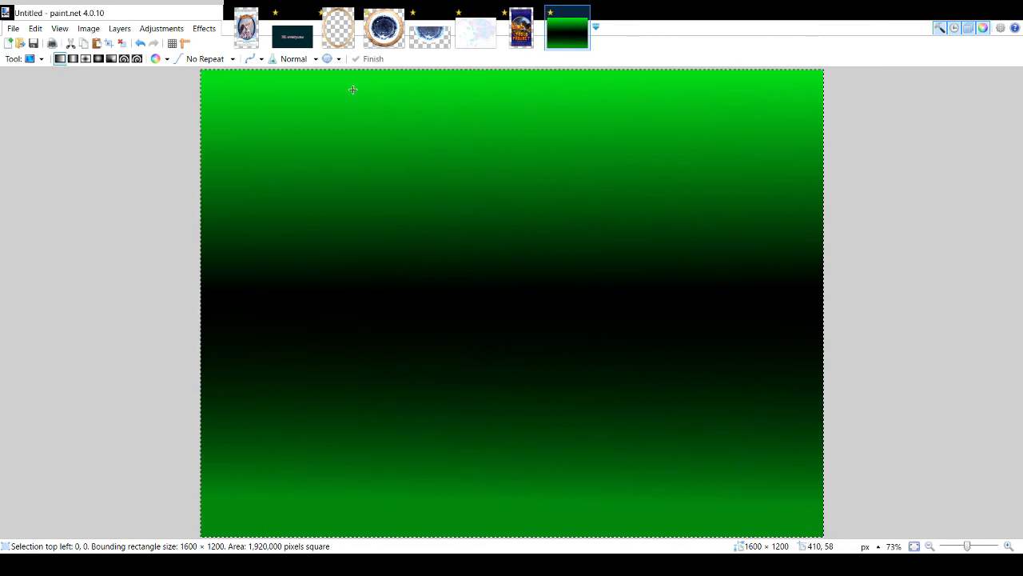
{"action": "left_click", "coordinate": [202, 30]}
{"action": "left_click", "coordinate": [241, 291]}
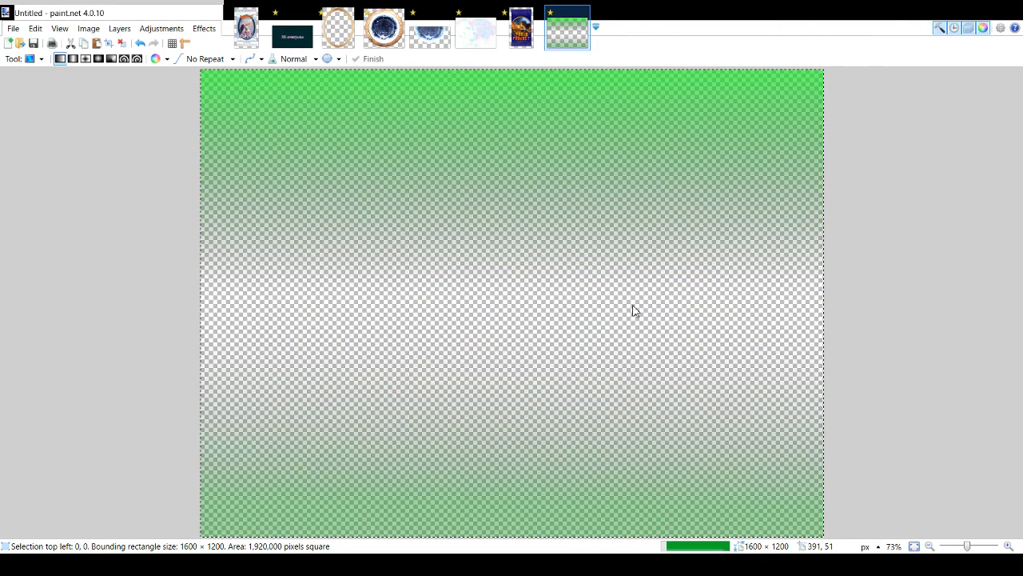
- Examine the Tesla Project pack's ornamented lower and upper ends and its framed artwork
{"action": "left_click", "coordinate": [528, 32]}
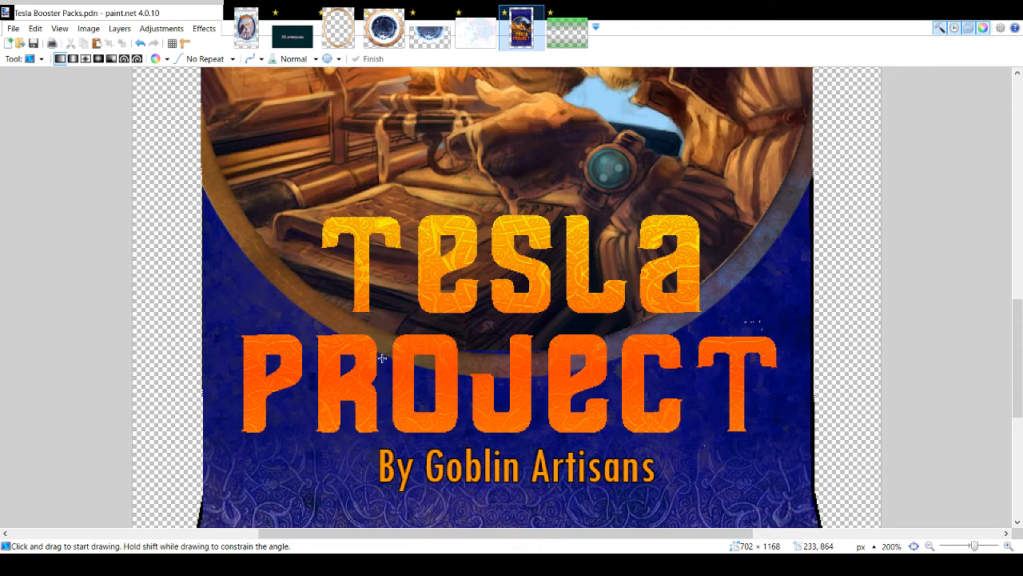
{"action": "scroll", "coordinate": [666, 315], "scroll_direction": "down", "scroll_amount": 5}
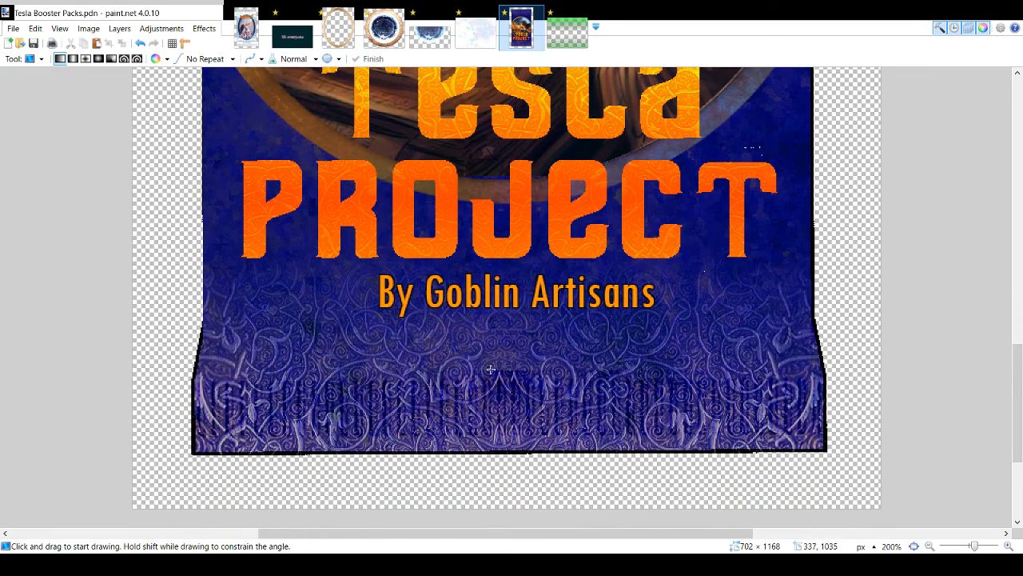
{"action": "left_click_drag", "start_coordinate": [1021, 358], "coordinate": [1022, 158]}
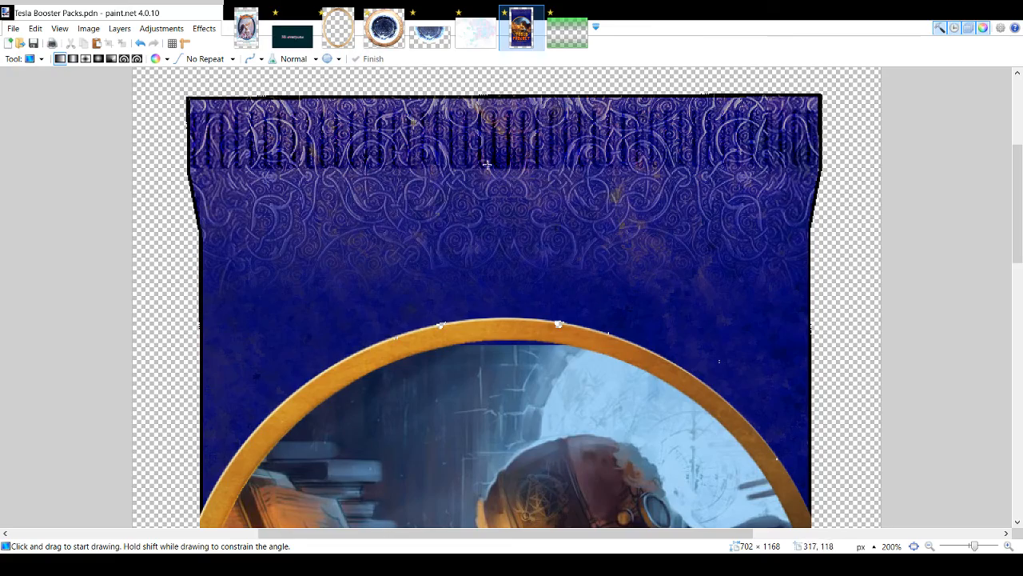
{"action": "left_click_drag", "start_coordinate": [1021, 206], "coordinate": [1021, 288]}
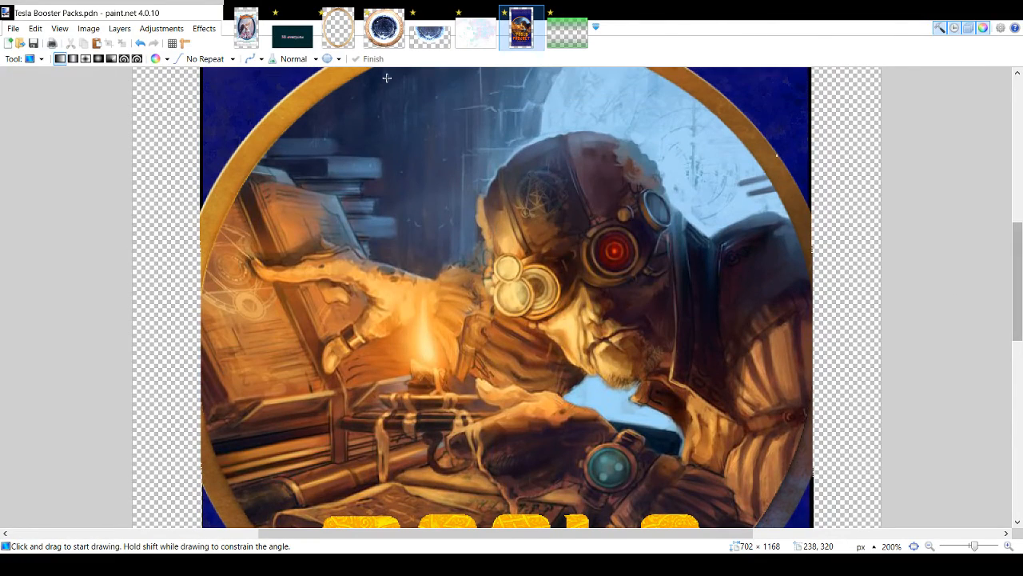
- Hide the frame and footer text in Booster Template, paste the violinist artwork, and enlarge it to about 693 × 901 px over the pack
{"action": "left_click", "coordinate": [246, 28]}
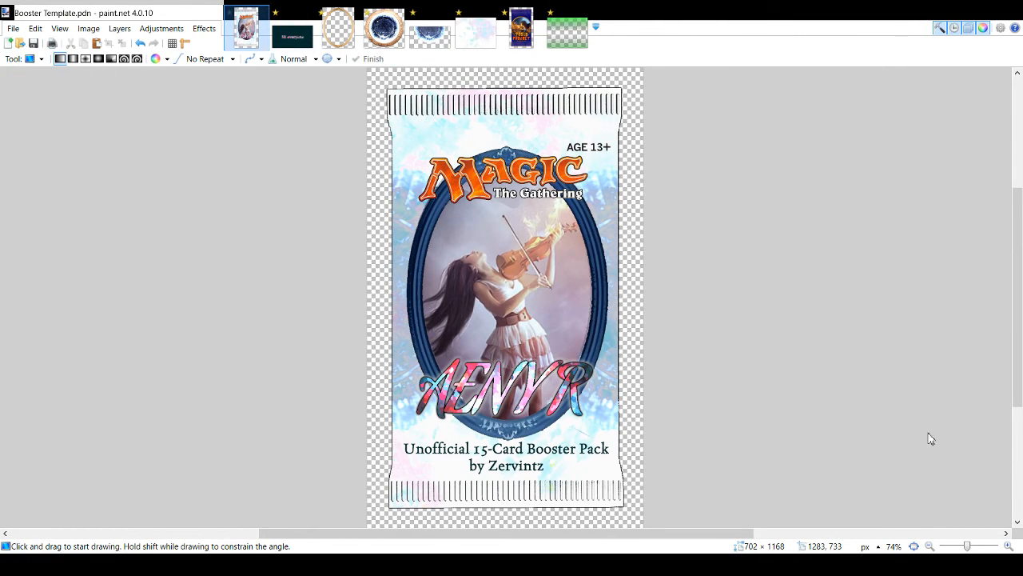
{"action": "left_click", "coordinate": [983, 432]}
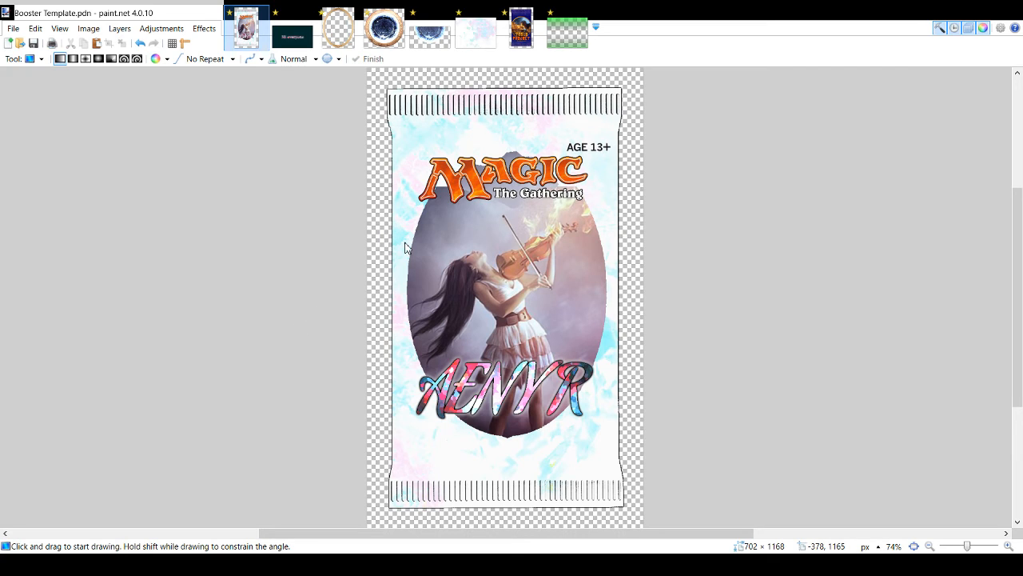
{"action": "key", "text": "ctrl+v"}
{"action": "left_click_drag", "start_coordinate": [462, 269], "coordinate": [612, 475]}
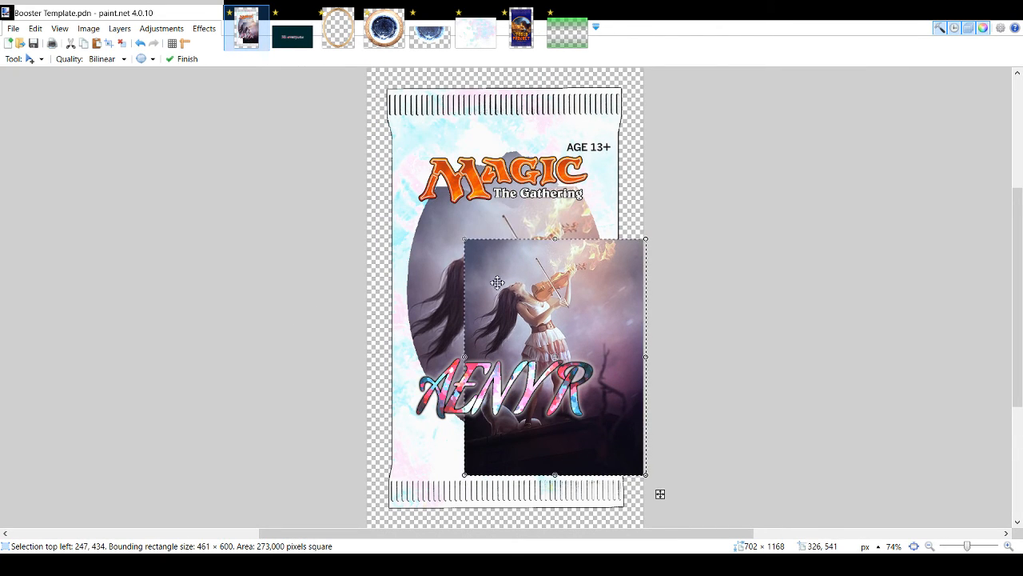
{"action": "left_click_drag", "start_coordinate": [462, 236], "coordinate": [372, 120]}
{"action": "left_click_drag", "start_coordinate": [544, 241], "coordinate": [578, 283]}
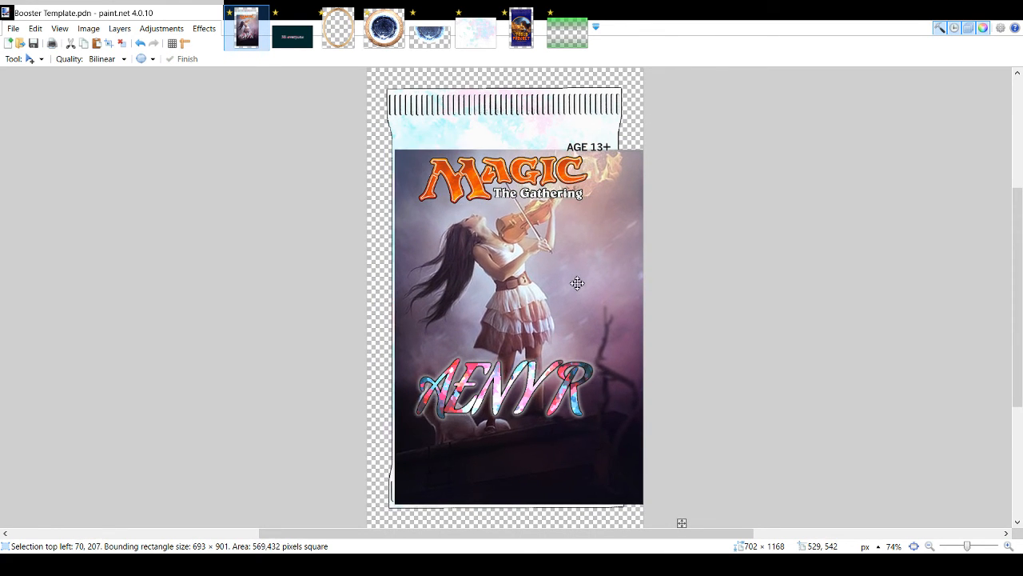
- Show the oval frame and footer text again and switch to the Magic Wand
{"action": "left_click", "coordinate": [130, 139]}
{"action": "left_click", "coordinate": [234, 198]}
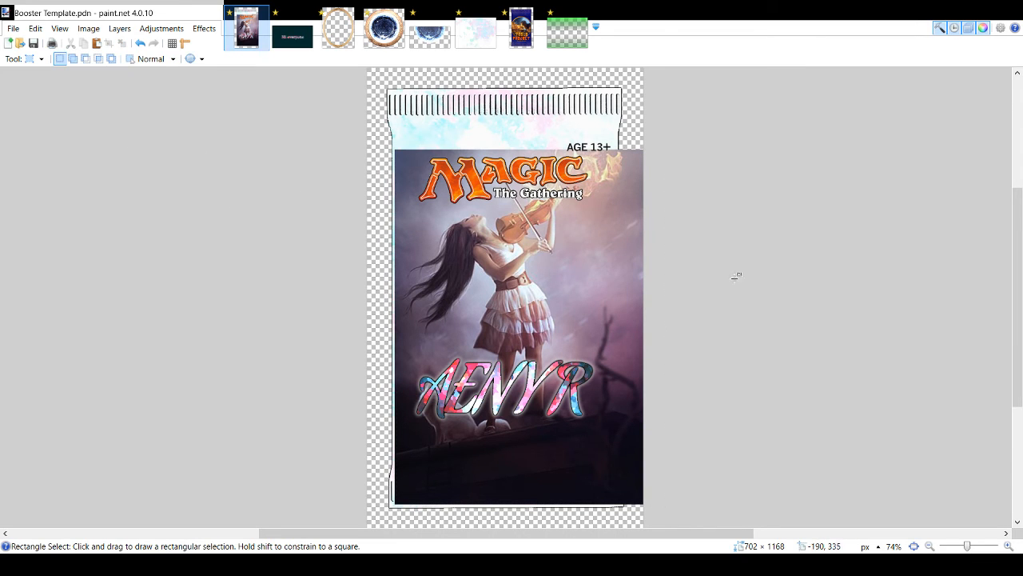
{"action": "left_click", "coordinate": [962, 430]}
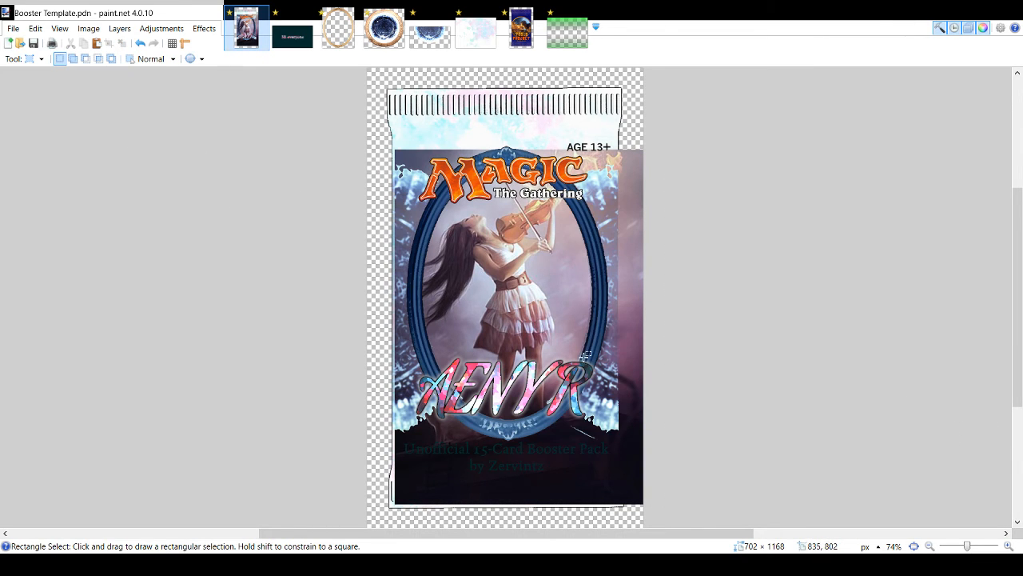
{"action": "key", "text": "s"}
{"action": "key", "text": "s"}
{"action": "key", "text": "s"}
- Try deleting the artwork around the frame using a global Magic Wand selection, and undo the deletion
{"action": "left_click", "coordinate": [376, 216]}
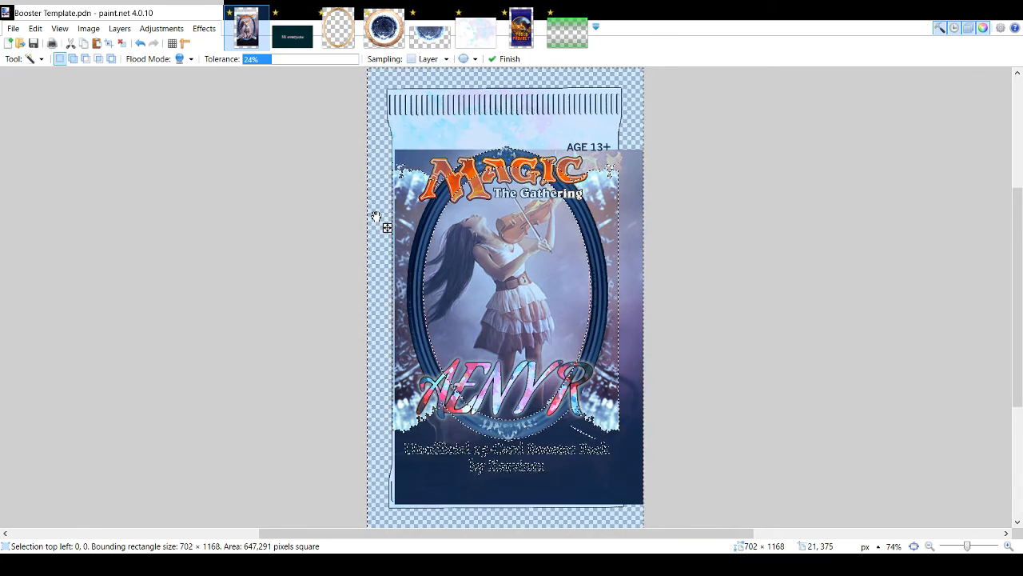
{"action": "left_click", "coordinate": [921, 463]}
{"action": "key", "text": "Delete"}
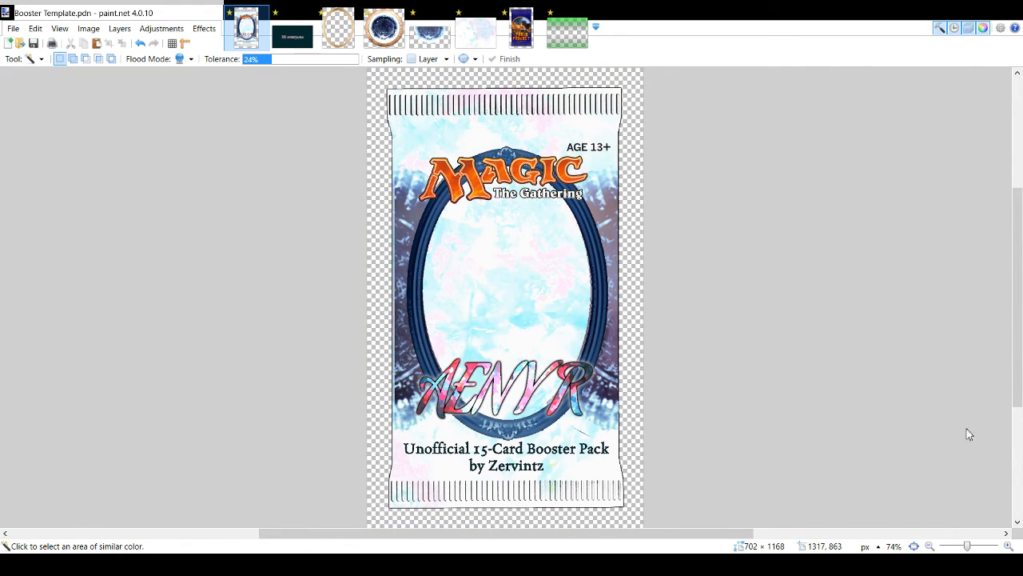
{"action": "key", "text": "ctrl+z"}
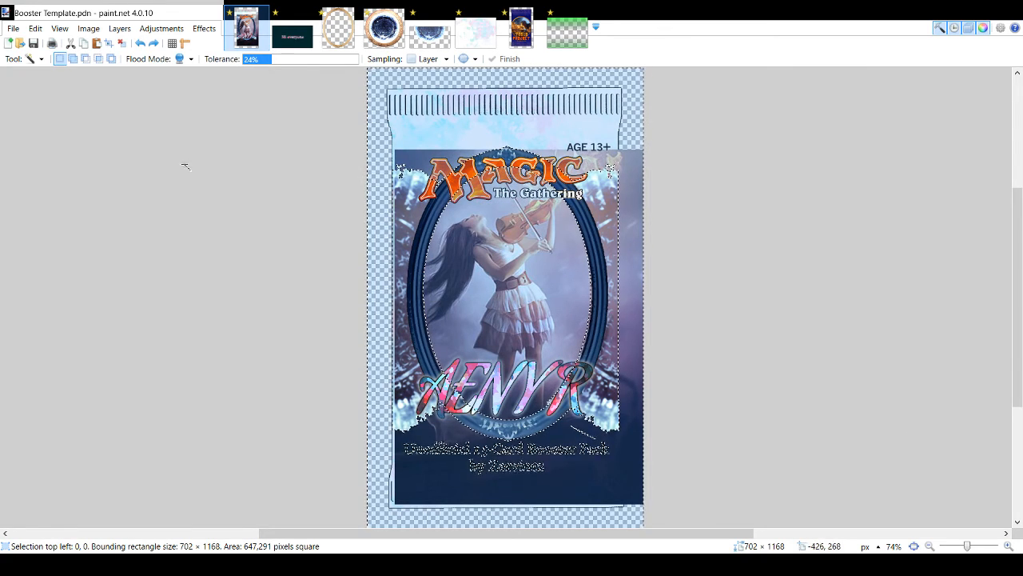
- Set the Flood Mode to Contiguous, delete the selected area outside the frame from the violinist artwork, and check the result by toggling that layer
{"action": "left_click", "coordinate": [180, 59]}
{"action": "left_click", "coordinate": [410, 110]}
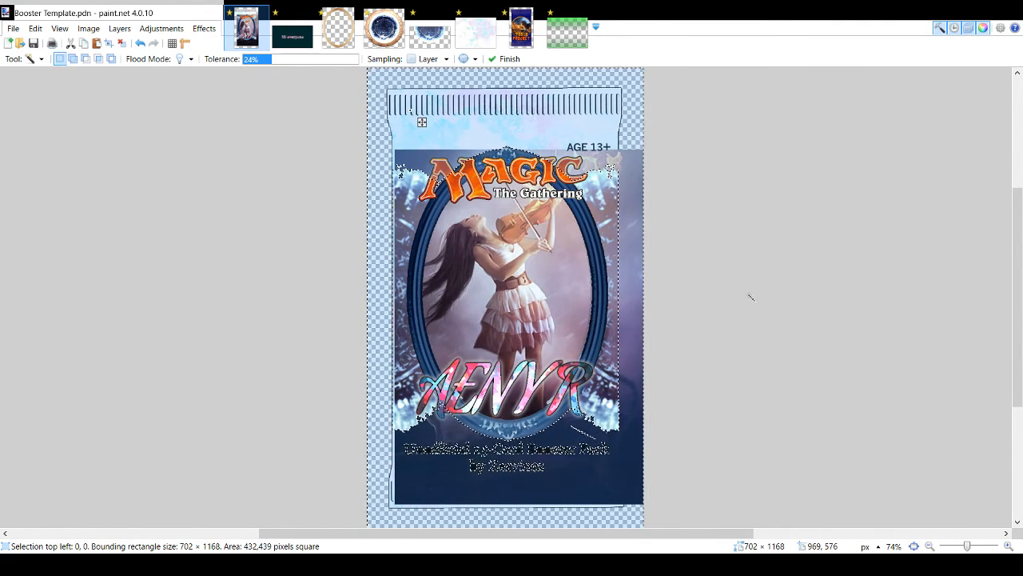
{"action": "key", "text": "Return"}
{"action": "key", "text": "Delete"}
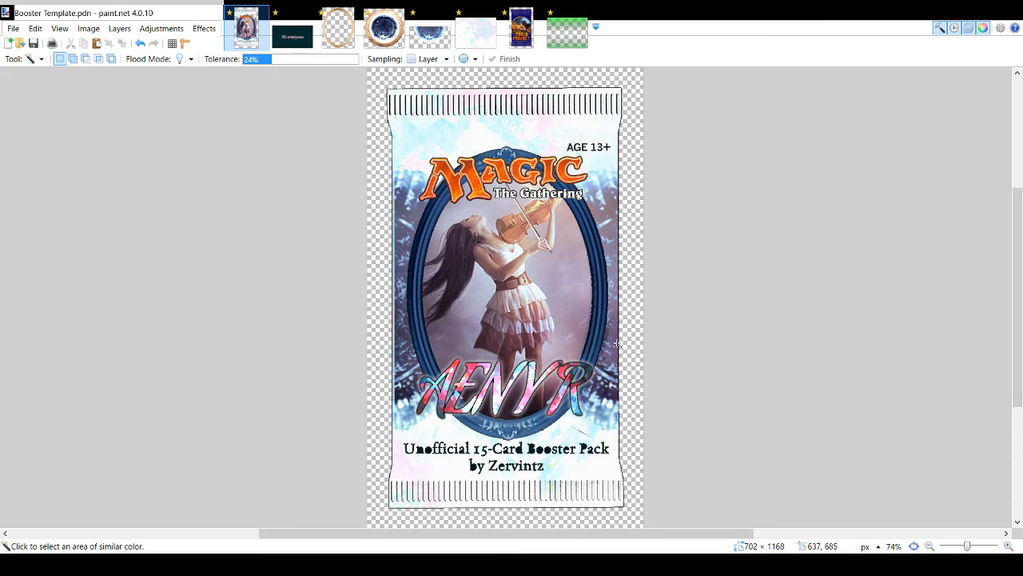
{"action": "left_click", "coordinate": [989, 457]}
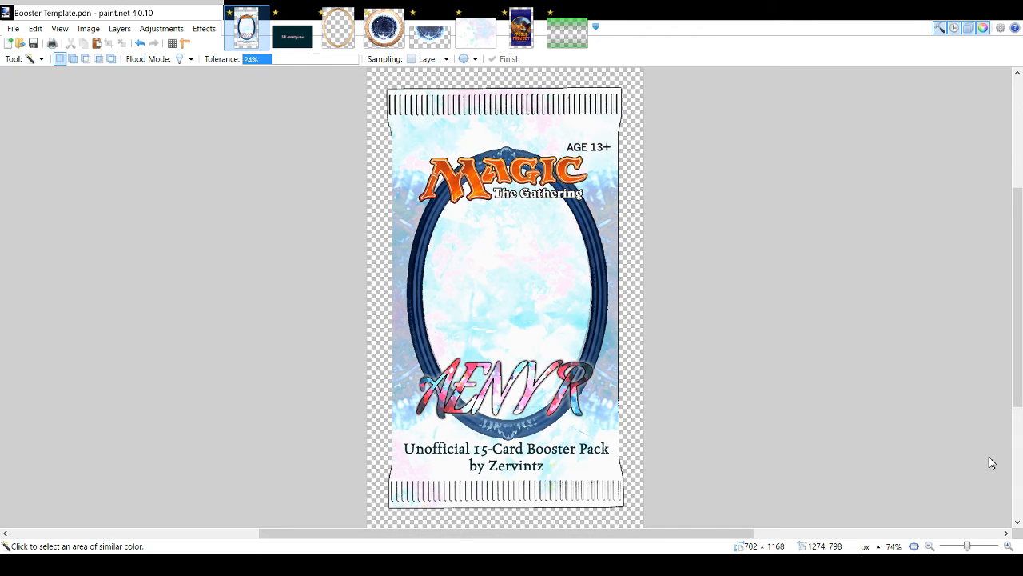
{"action": "left_click", "coordinate": [996, 444]}
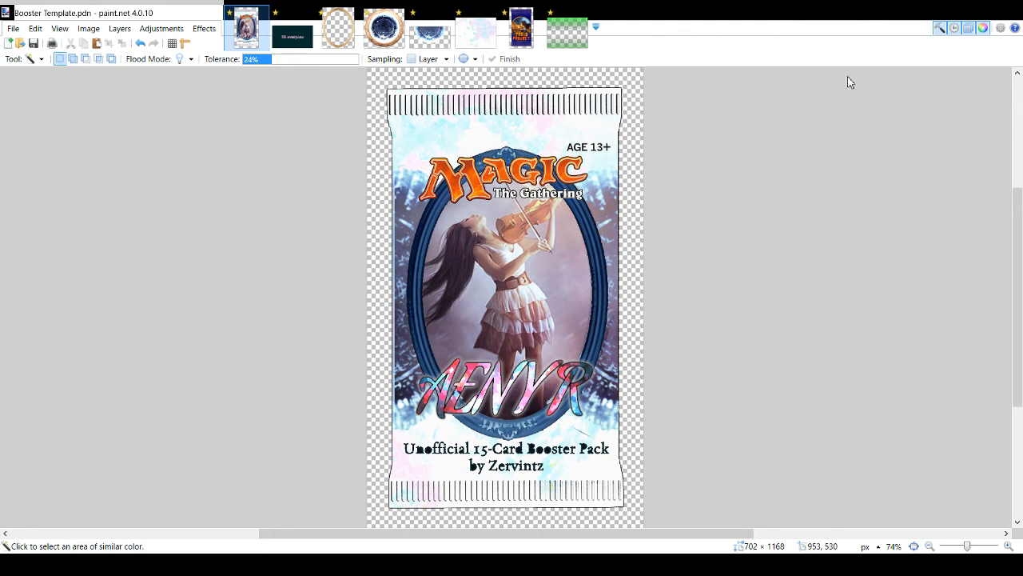
- Try pasting the gold oval frame into the booster template over the blue frame, and undo the paste
{"action": "left_click", "coordinate": [338, 28]}
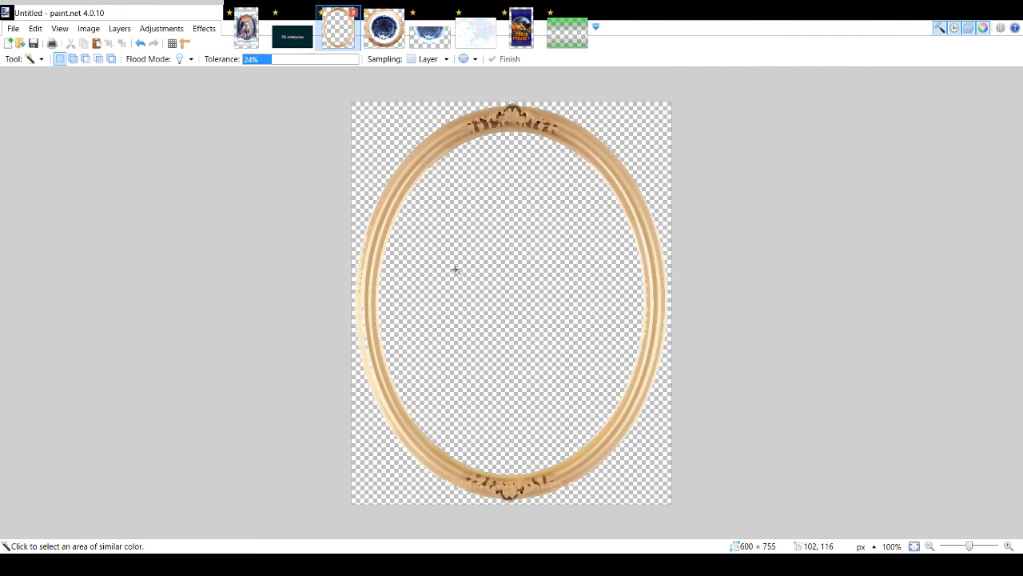
{"action": "key", "text": "ctrl+a"}
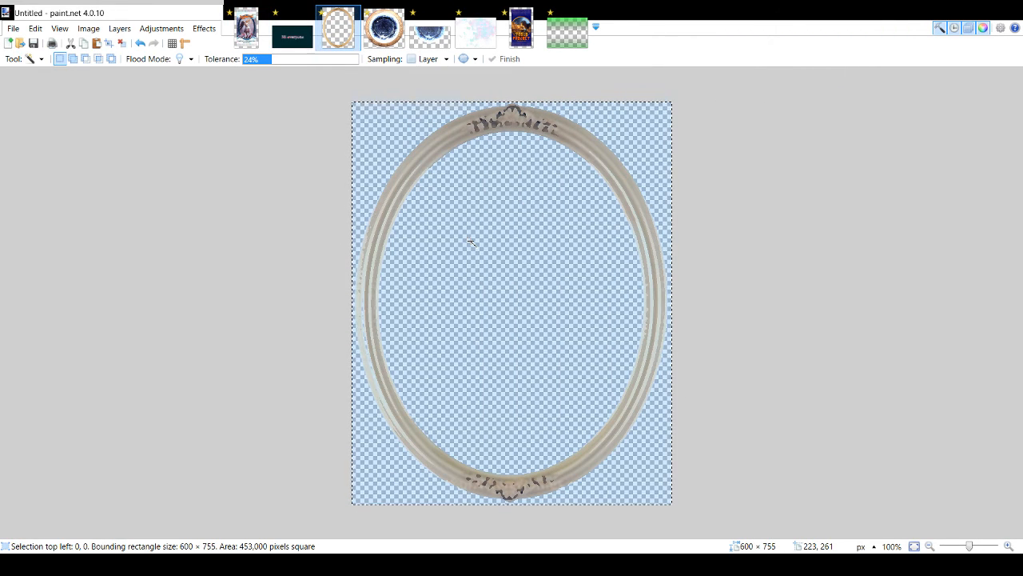
{"action": "left_click", "coordinate": [241, 32]}
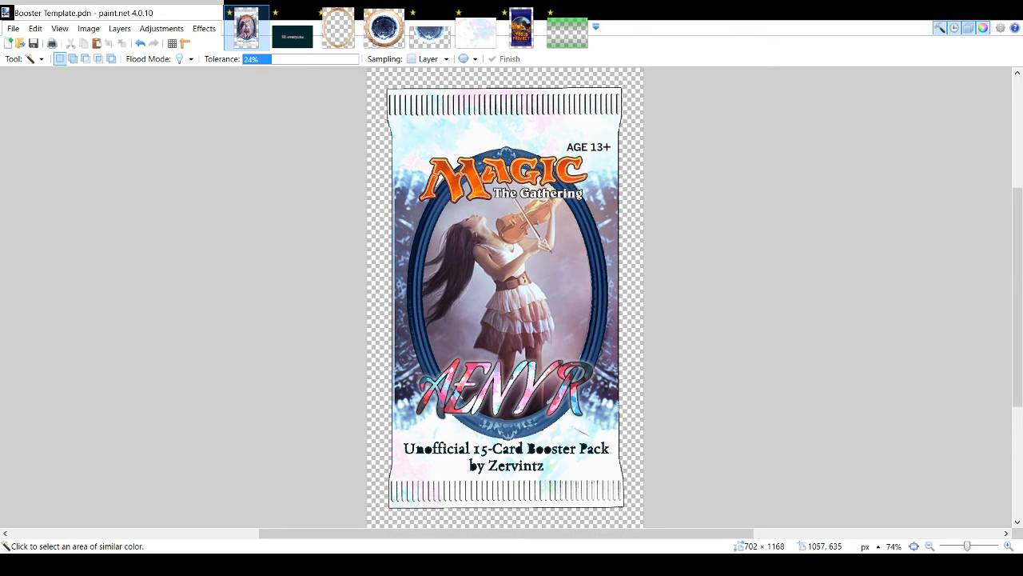
{"action": "key", "text": "ctrl+v"}
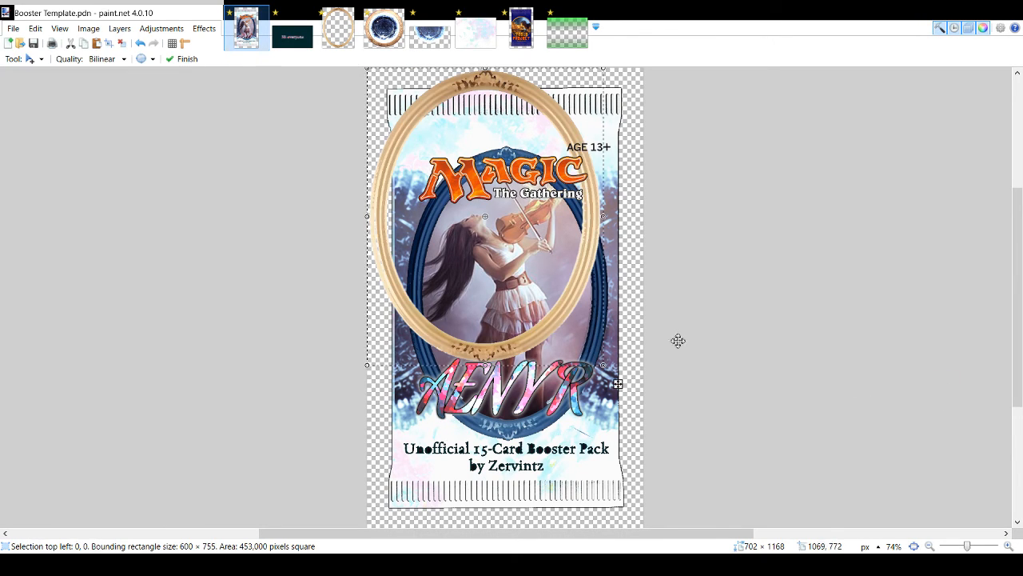
{"action": "left_click_drag", "start_coordinate": [534, 307], "coordinate": [534, 371]}
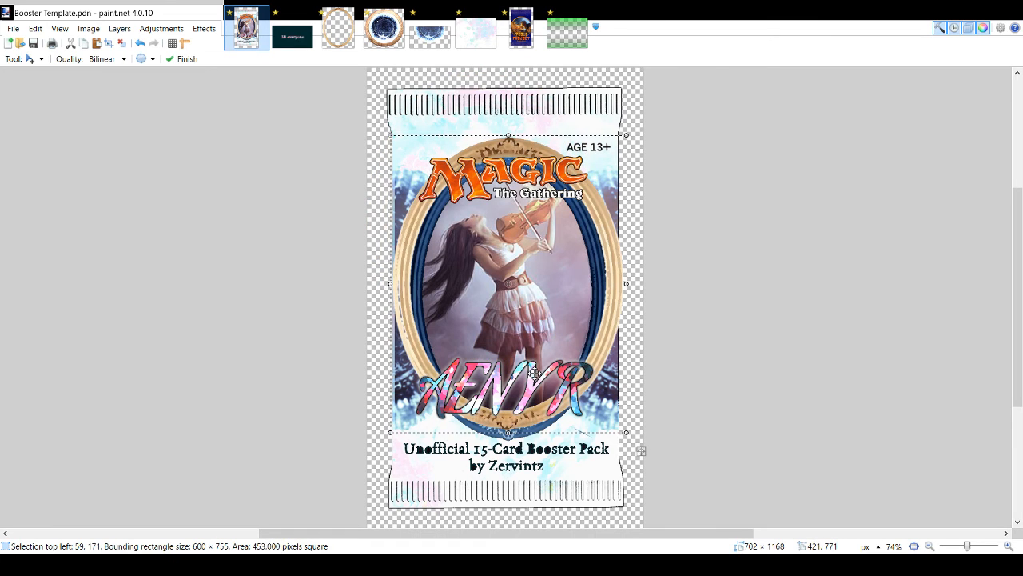
{"action": "key", "text": "ctrl+z"}
{"action": "key", "text": "ctrl+z"}
- Copy the whole gold oval frame image, paste it into the booster template, and invert its colors
{"action": "left_click", "coordinate": [339, 46]}
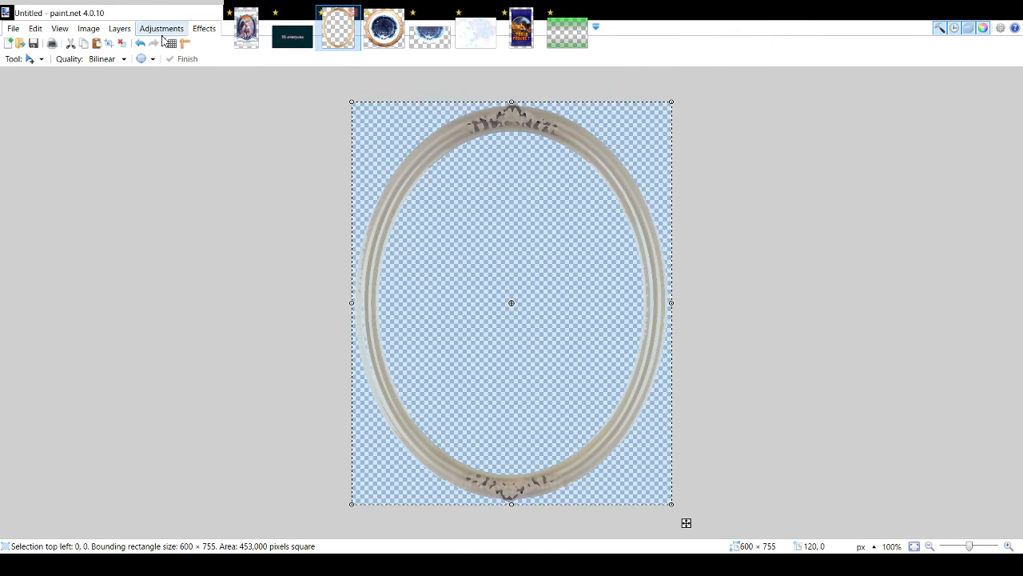
{"action": "left_click", "coordinate": [134, 106]}
{"action": "key", "text": "ctrl+a"}
{"action": "left_click", "coordinate": [247, 34]}
{"action": "key", "text": "ctrl+v"}
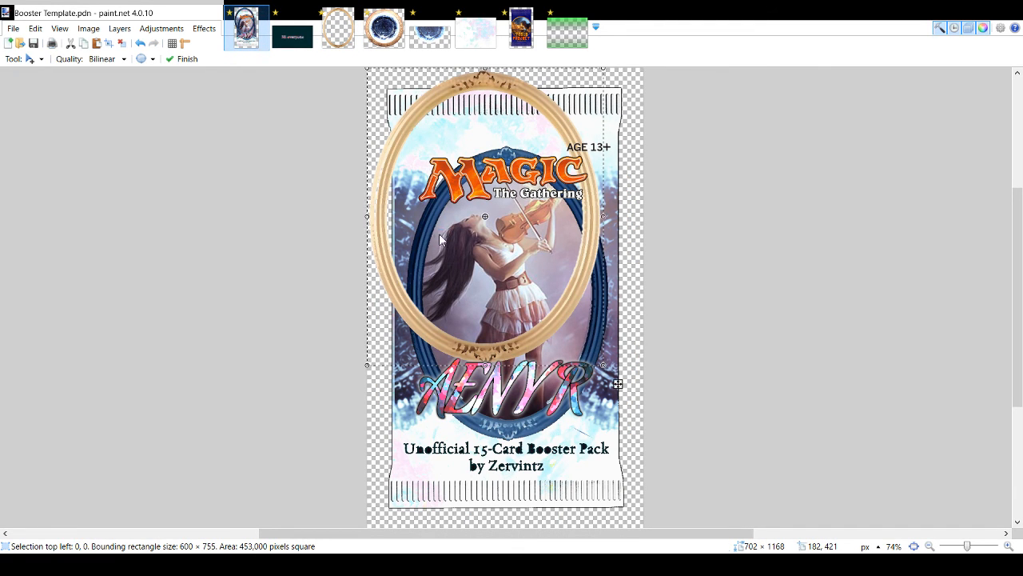
{"action": "key", "text": "ctrl+shift+i"}
- Center the pasted oval frame over the violinist artwork and resize it to about 523 × 756 px
{"action": "left_click_drag", "start_coordinate": [507, 295], "coordinate": [529, 367]}
{"action": "left_click_drag", "start_coordinate": [509, 444], "coordinate": [509, 441]}
{"action": "left_click_drag", "start_coordinate": [393, 290], "coordinate": [404, 292]}
{"action": "mouse_move", "coordinate": [625, 296]}
{"action": "left_mouse_down"}
{"action": "mouse_move", "coordinate": [600, 296]}
{"action": "mouse_move", "coordinate": [613, 298]}
{"action": "left_mouse_up"}
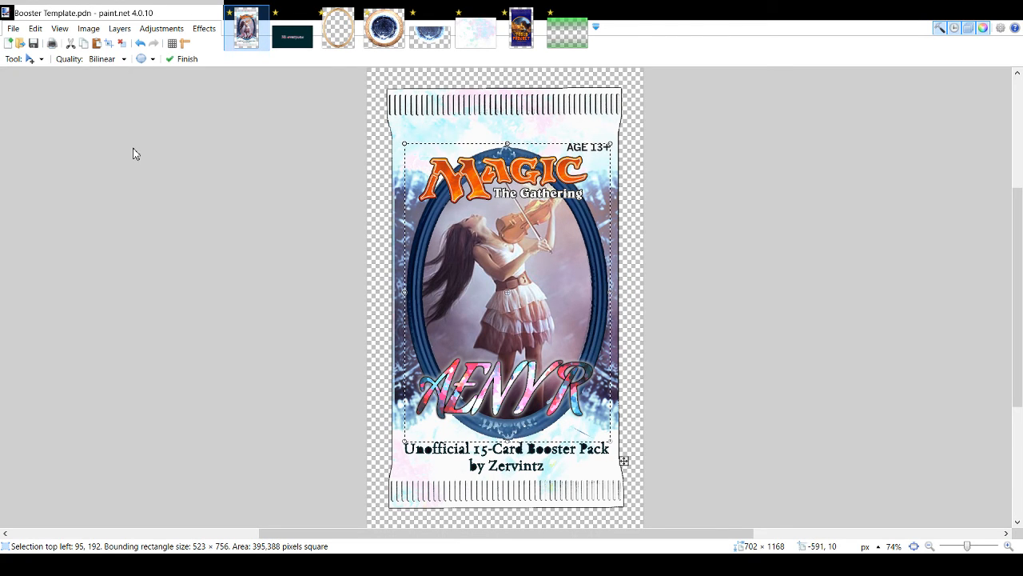
- Select everything outside the oval frame with the Magic Wand, remove the leftover artwork there, and return to Rectangle Select
{"action": "key", "text": "s"}
{"action": "key", "text": "ctrl+d"}
{"action": "key", "text": "h"}
{"action": "key", "text": "s"}
{"action": "key", "text": "s"}
{"action": "key", "text": "s"}
{"action": "key", "text": "s"}
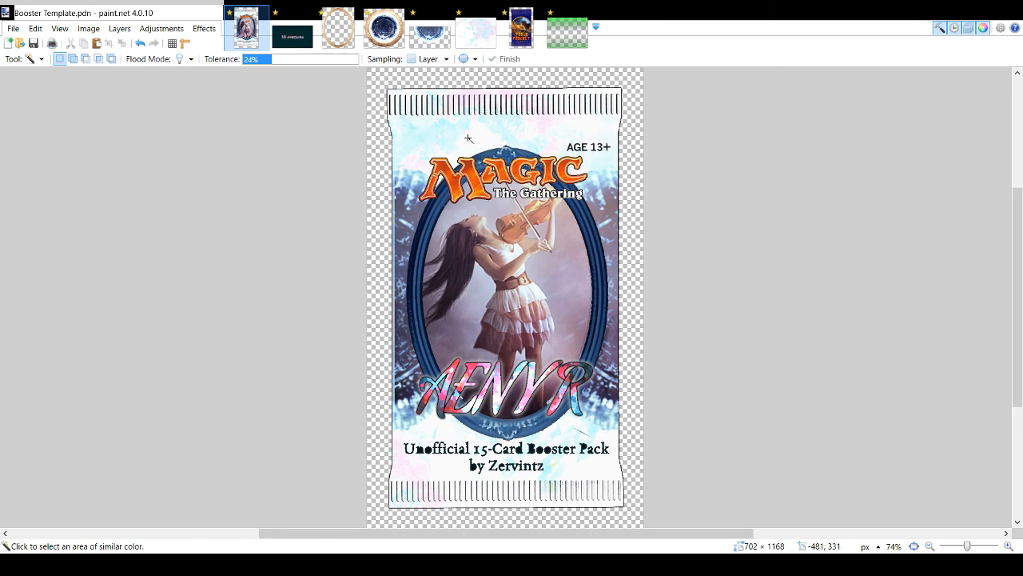
{"action": "left_click", "coordinate": [500, 146]}
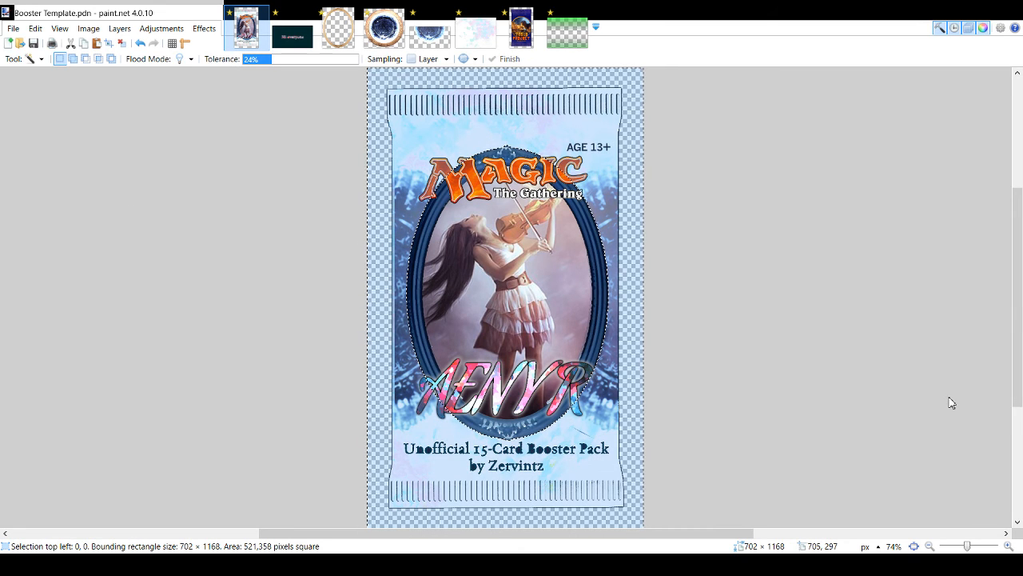
{"action": "key", "text": "ctrl+d"}
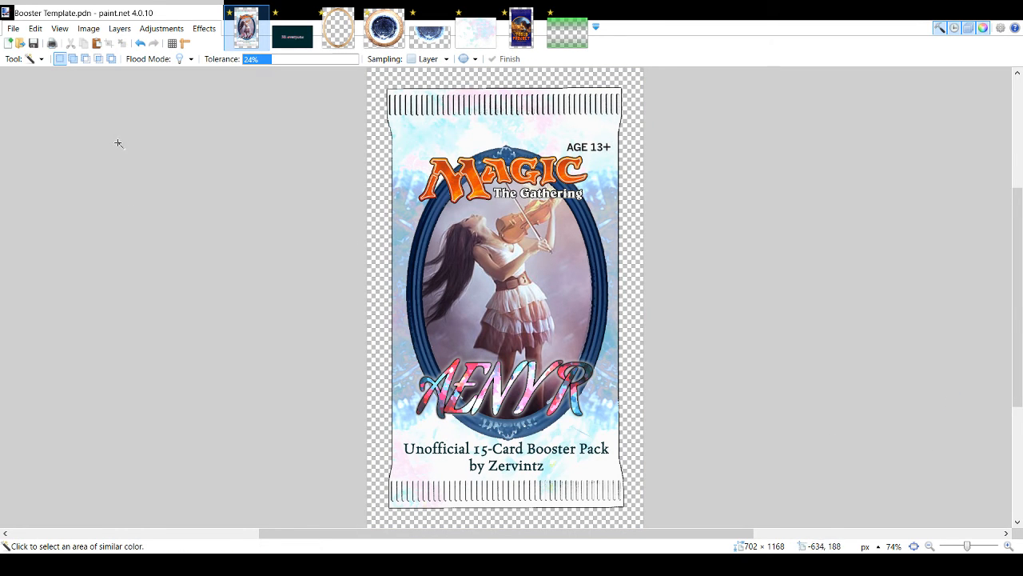
{"action": "key", "text": "s"}
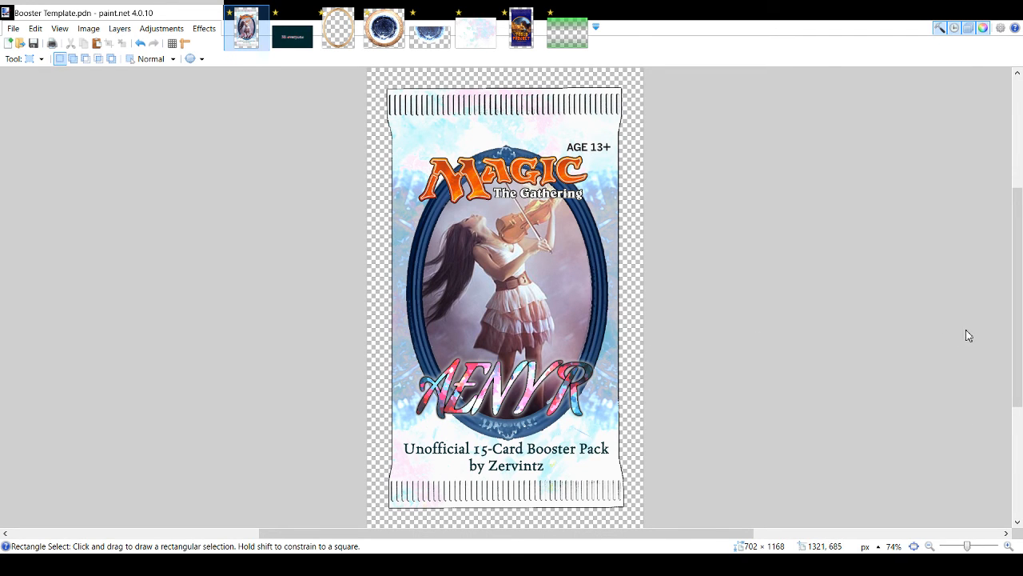
- Undo the oval frame and artwork repositioning edits in the booster template, back to the originally trimmed violinist artwork
{"action": "key", "text": "ctrl+a"}
{"action": "key", "text": "ctrl+d"}
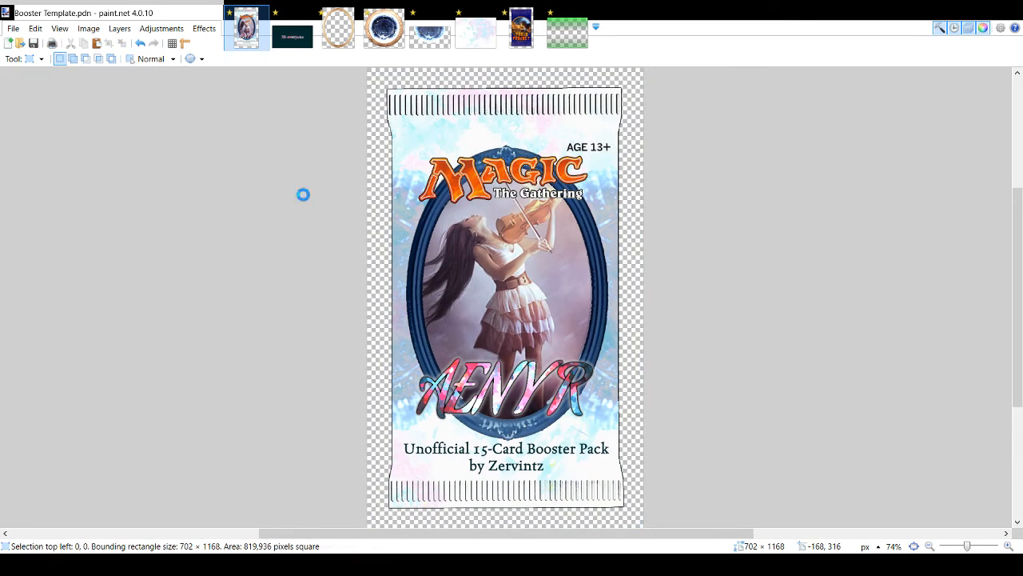
{"action": "key", "text": "ctrl+z"}
{"action": "key", "text": "ctrl+z"}
{"action": "key", "text": "ctrl+z"}
{"action": "key", "text": "ctrl+z"}
{"action": "key", "text": "ctrl+z"}
{"action": "key", "text": "ctrl+z"}
{"action": "key", "text": "ctrl+z"}
{"action": "key", "text": "ctrl+z"}
{"action": "key", "text": "ctrl+z"}
{"action": "key", "text": "ctrl+z"}
{"action": "key", "text": "ctrl+z"}
{"action": "key", "text": "ctrl+z"}
{"action": "key", "text": "ctrl+z"}
{"action": "key", "text": "ctrl+z"}
{"action": "key", "text": "ctrl+z"}
{"action": "key", "text": "ctrl+z"}
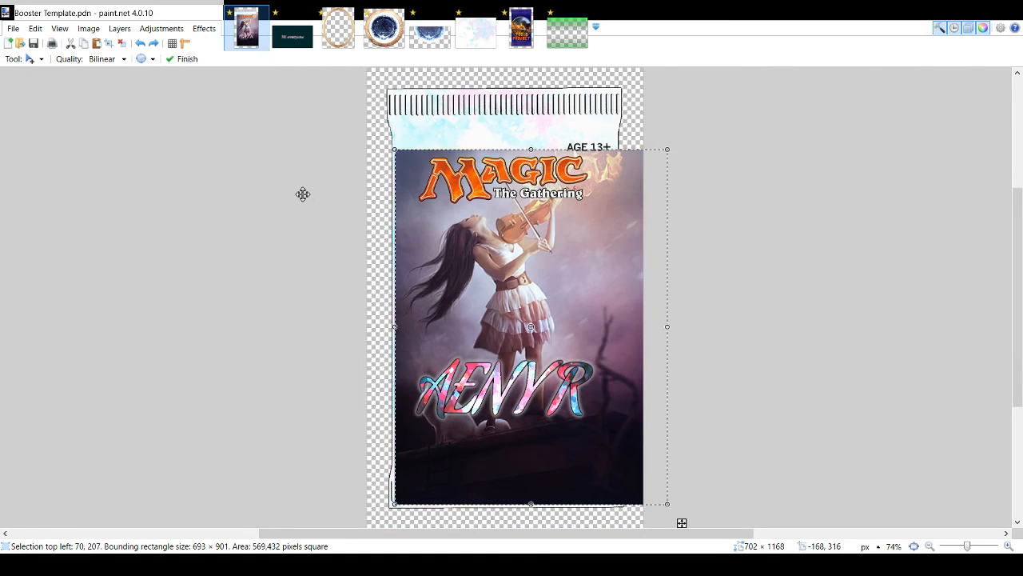
{"action": "key", "text": "ctrl+z"}
{"action": "key", "text": "ctrl+z"}
{"action": "key", "text": "ctrl+z"}
{"action": "key", "text": "ctrl+z"}
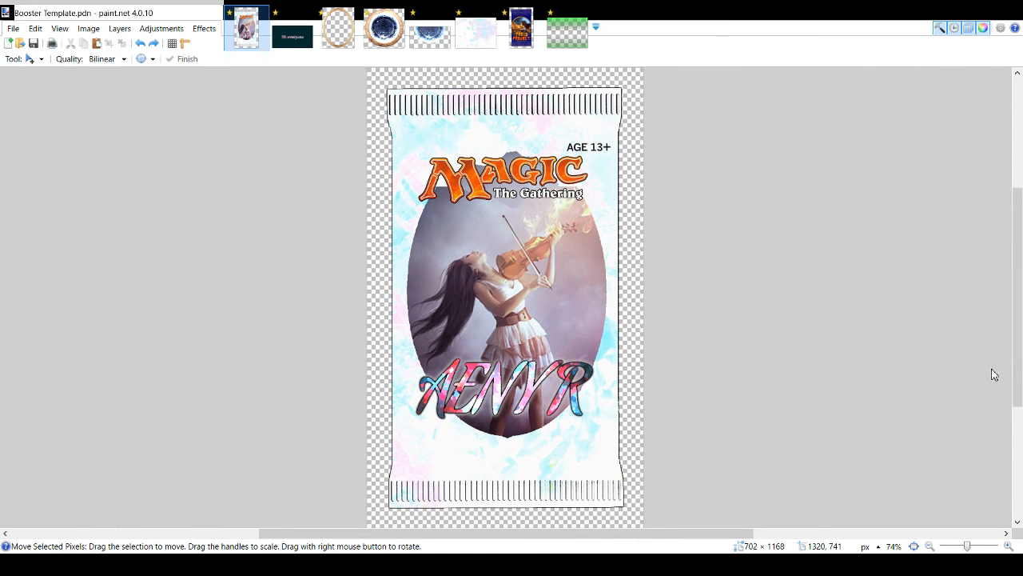
{"action": "key", "text": "ctrl+y"}
{"action": "key", "text": "ctrl+a"}
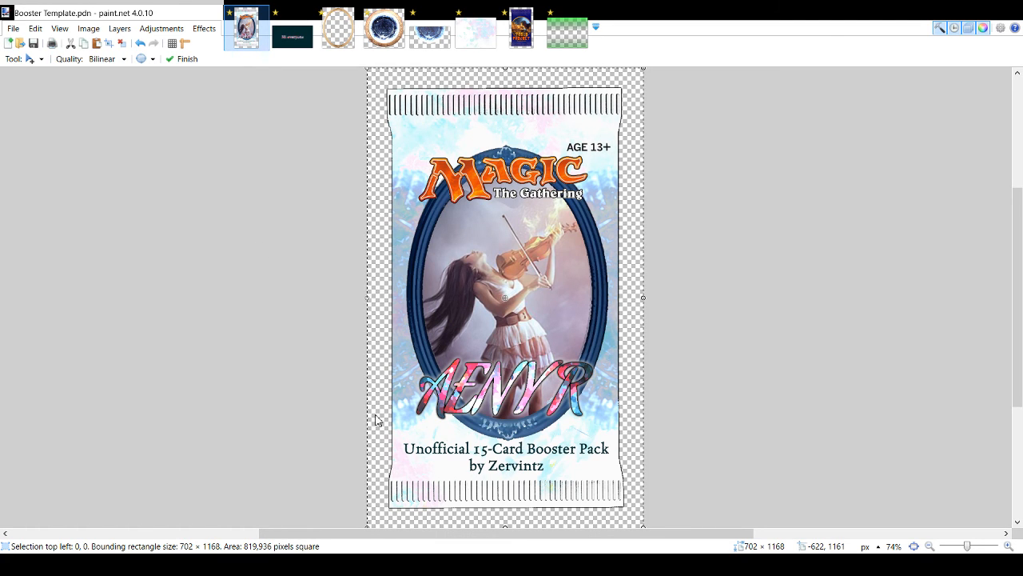
- Paste the copied 2013 Core Set booster pack photo into the "Hi everyone" image, expanding the canvas, and return to Rectangle Select
{"action": "key", "text": "ctrl+Tab"}
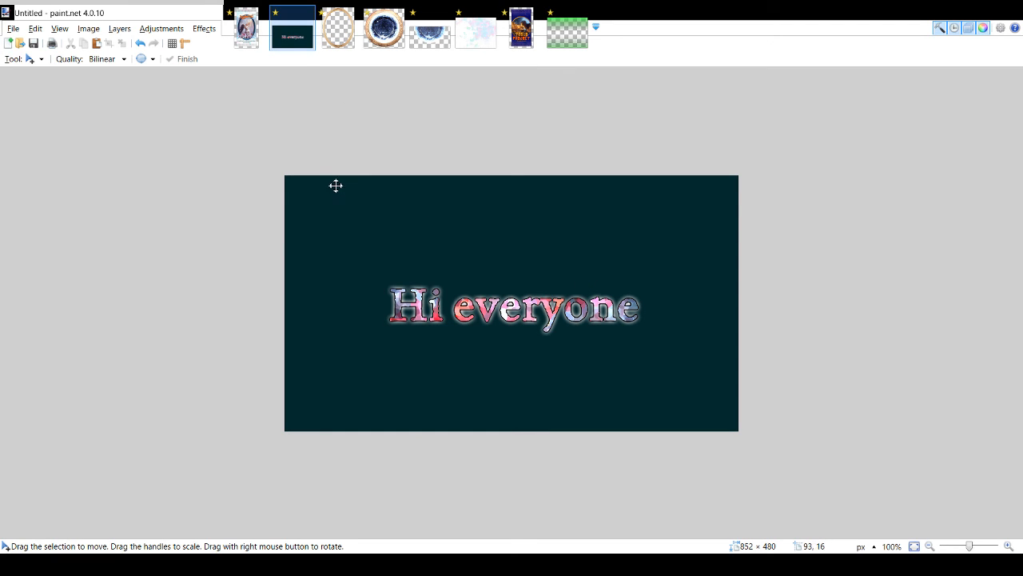
{"action": "key", "text": "ctrl+v"}
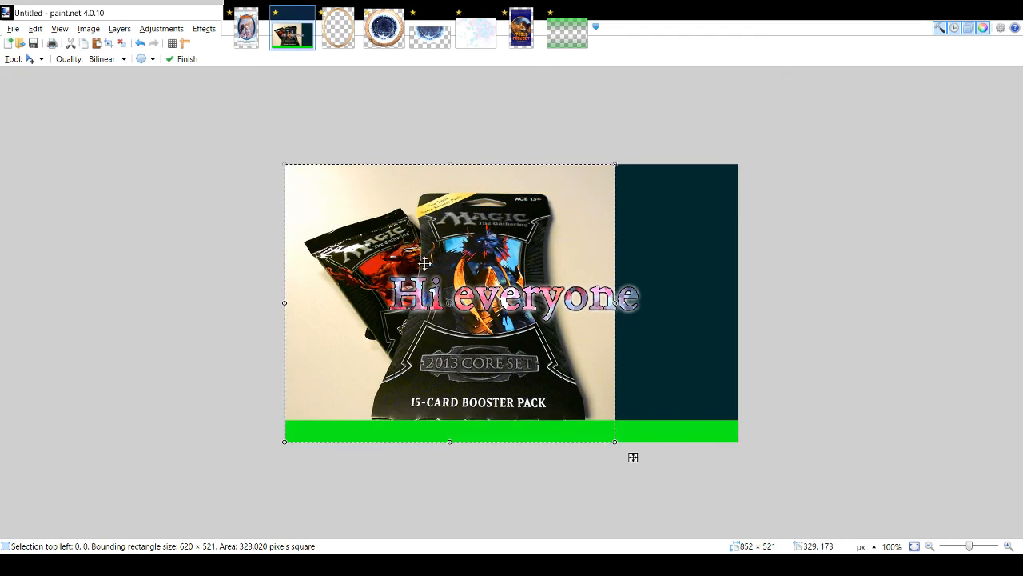
{"action": "key", "text": "s"}
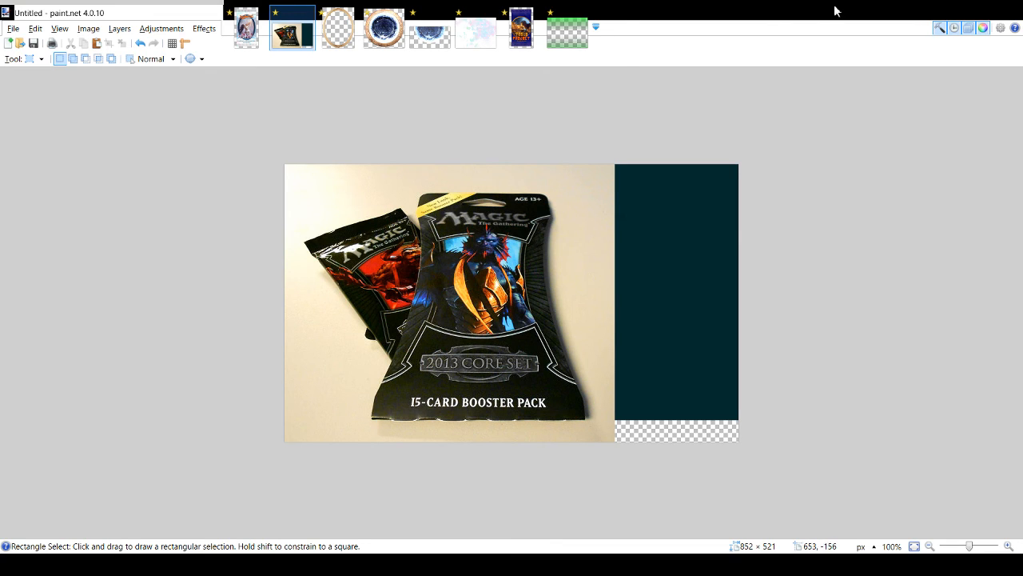
- Go to the Tesla Booster Packs image and compare its alternative character artworks by showing and hiding their layers
{"action": "left_click", "coordinate": [521, 32]}
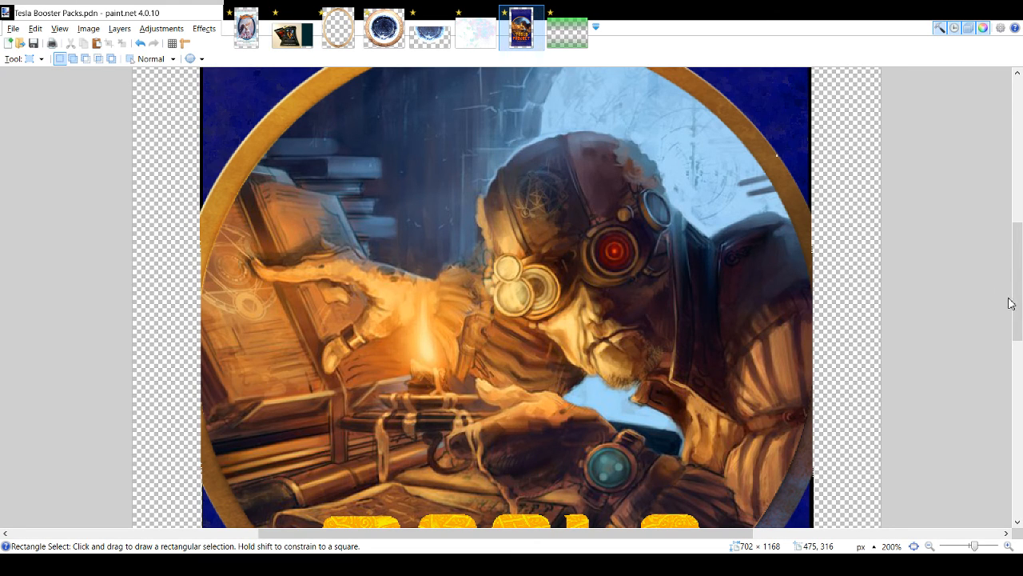
{"action": "left_click", "coordinate": [990, 413]}
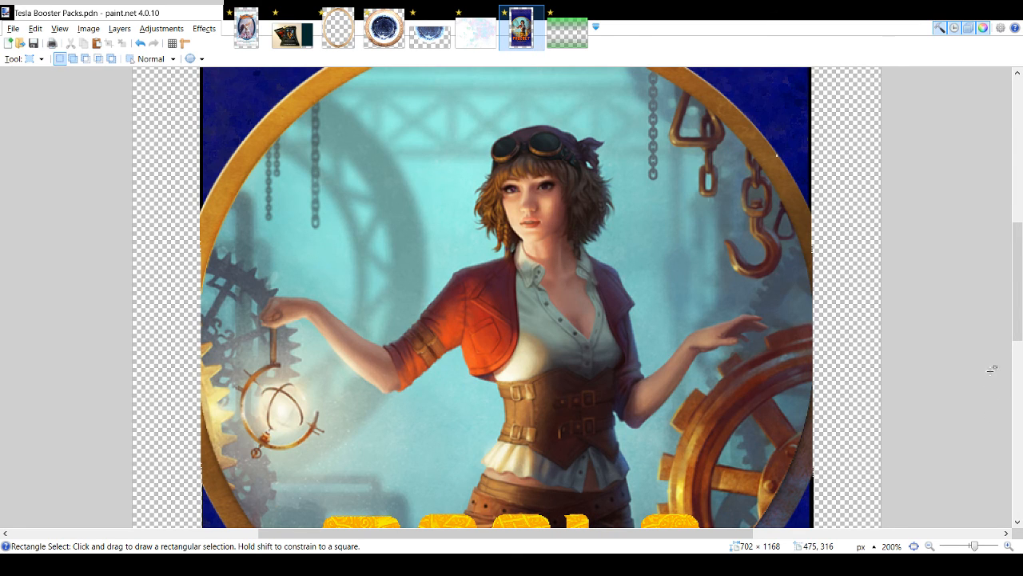
{"action": "left_click", "coordinate": [992, 377]}
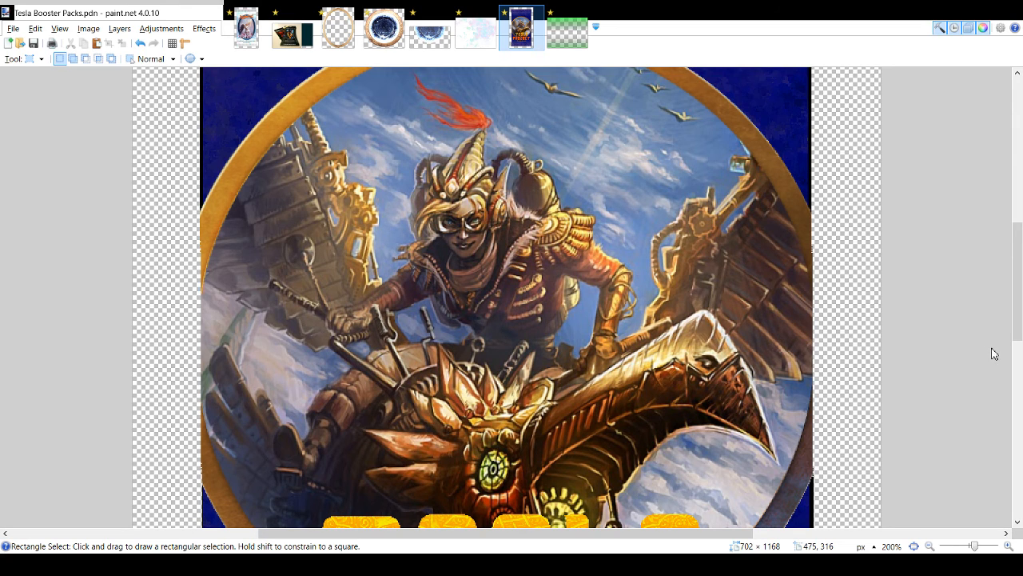
{"action": "left_click", "coordinate": [994, 352]}
{"action": "mouse_move", "coordinate": [1018, 311]}
{"action": "left_mouse_down"}
{"action": "mouse_move", "coordinate": [1021, 320]}
{"action": "mouse_move", "coordinate": [1022, 308]}
{"action": "left_mouse_up"}
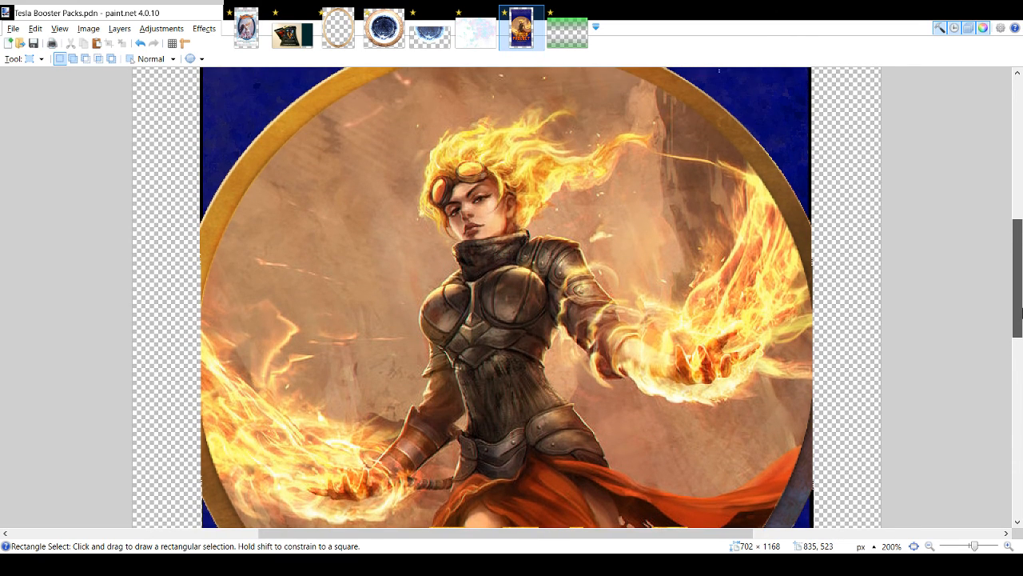
{"action": "left_click", "coordinate": [991, 308]}
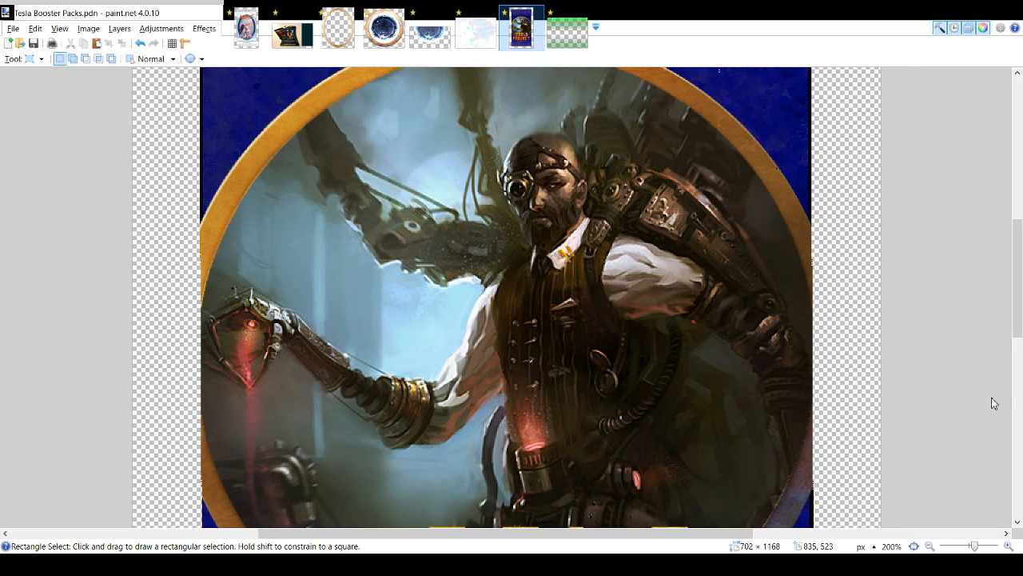
{"action": "left_click", "coordinate": [994, 318]}
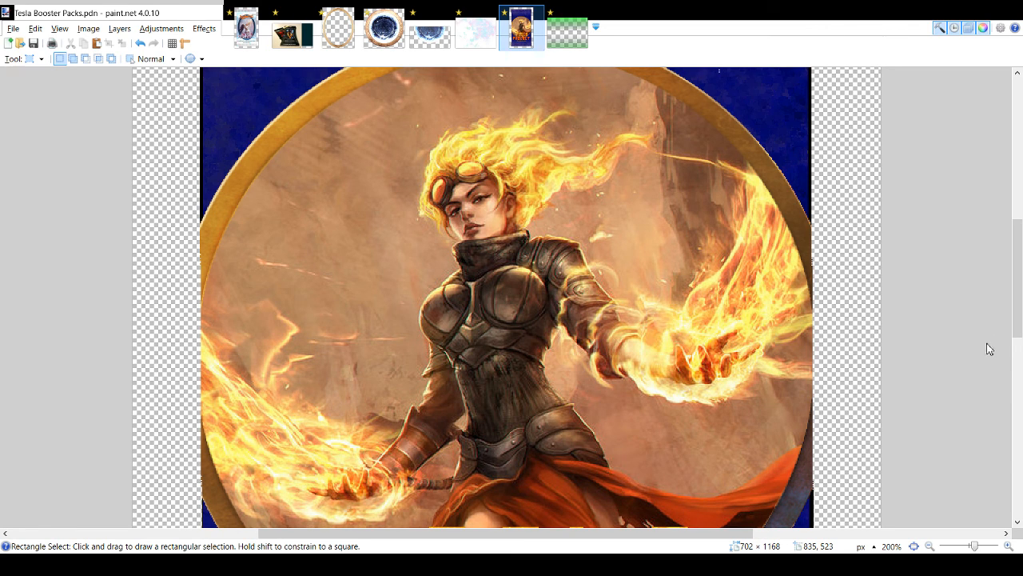
{"action": "left_click", "coordinate": [996, 319]}
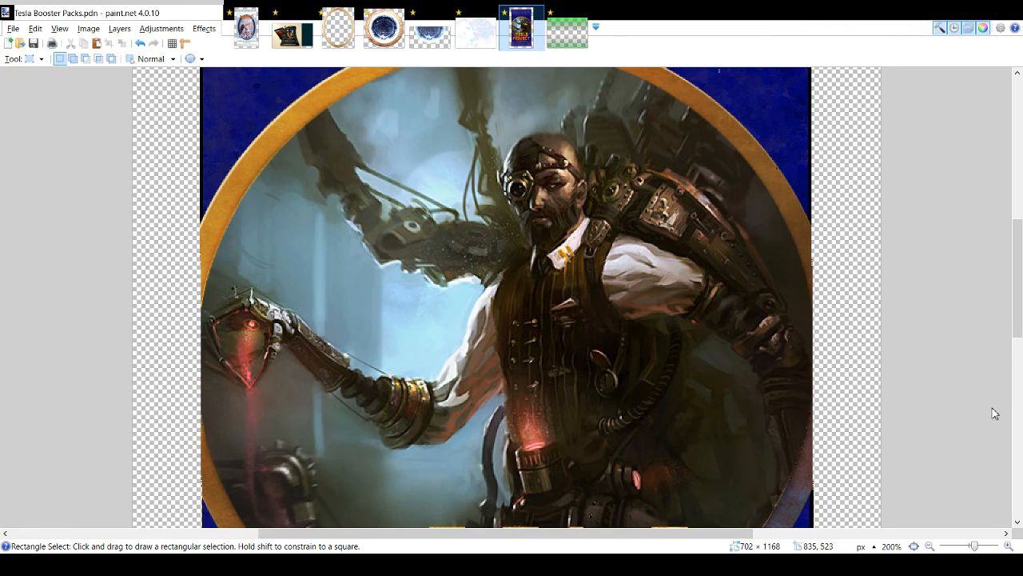
{"action": "left_click", "coordinate": [991, 307]}
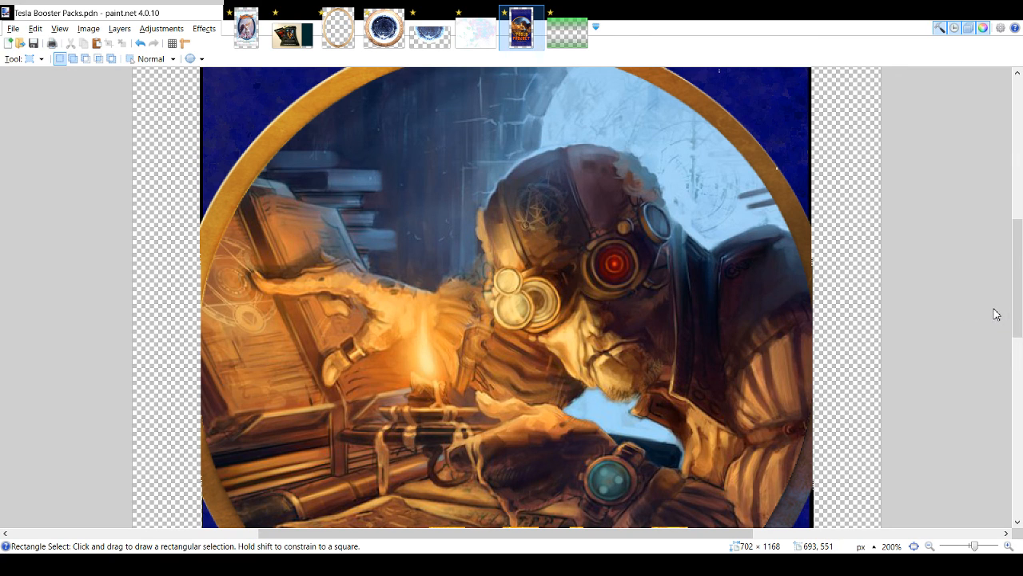
{"action": "left_click", "coordinate": [995, 411]}
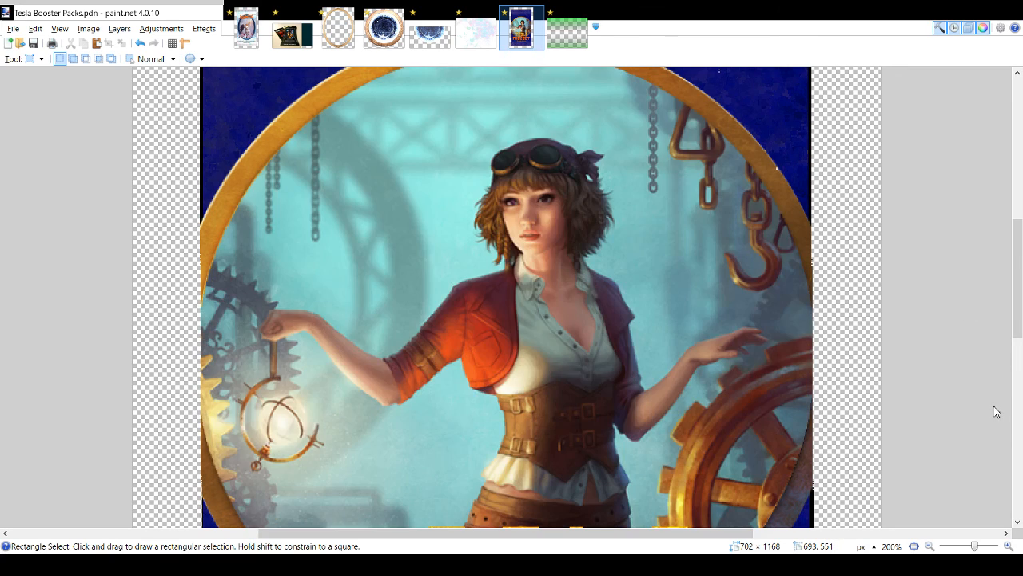
{"action": "left_click", "coordinate": [995, 410]}
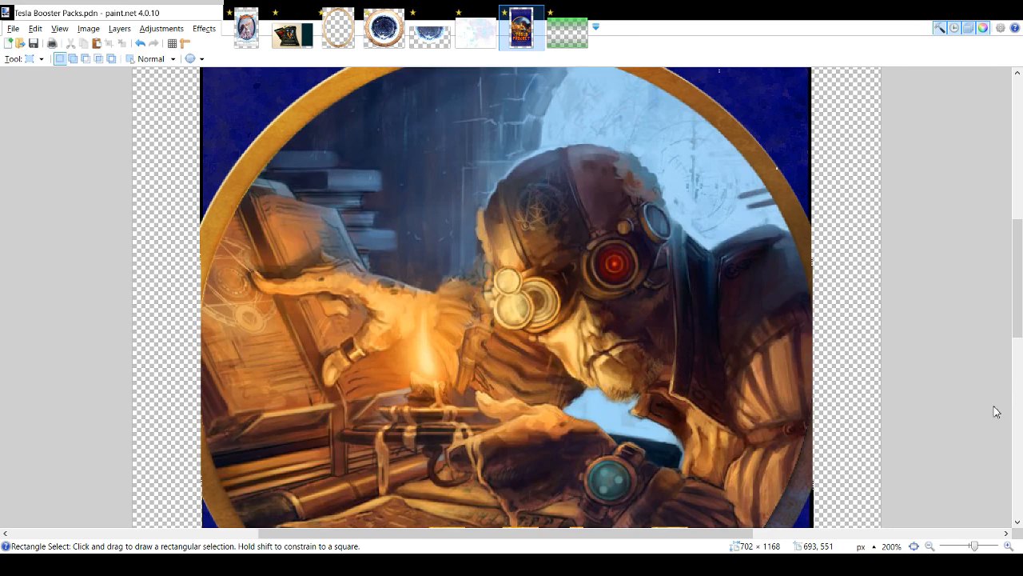
{"action": "left_click", "coordinate": [991, 308]}
{"action": "left_click", "coordinate": [991, 307]}
- Show the "AGE 13+" text and the Magic logo on the Tesla pack and view the entire pack at 67% zoom
{"action": "left_click_drag", "start_coordinate": [1022, 263], "coordinate": [1022, 229]}
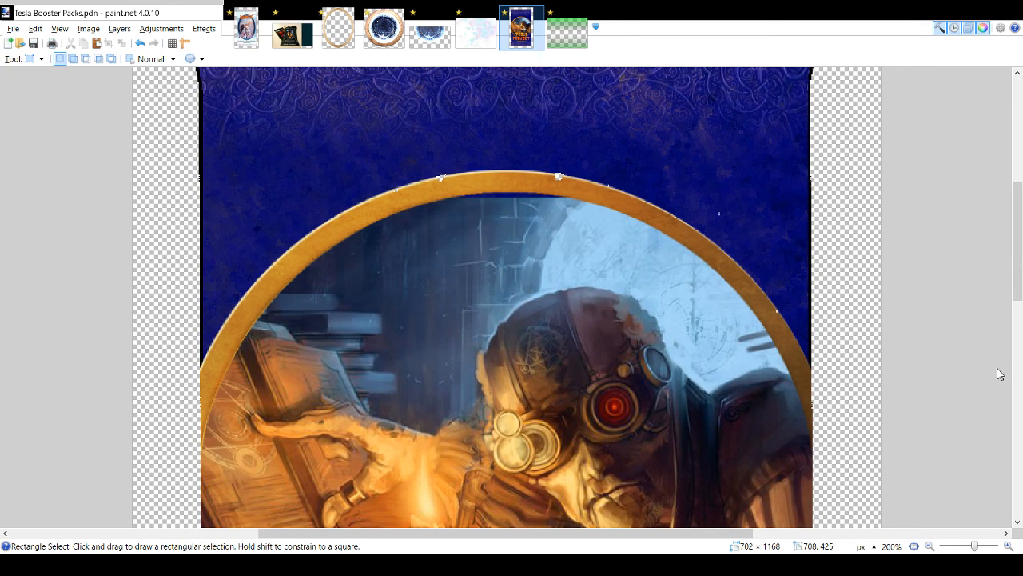
{"action": "key", "text": "ctrl+z"}
{"action": "key", "text": "ctrl+y"}
{"action": "left_click", "coordinate": [991, 291]}
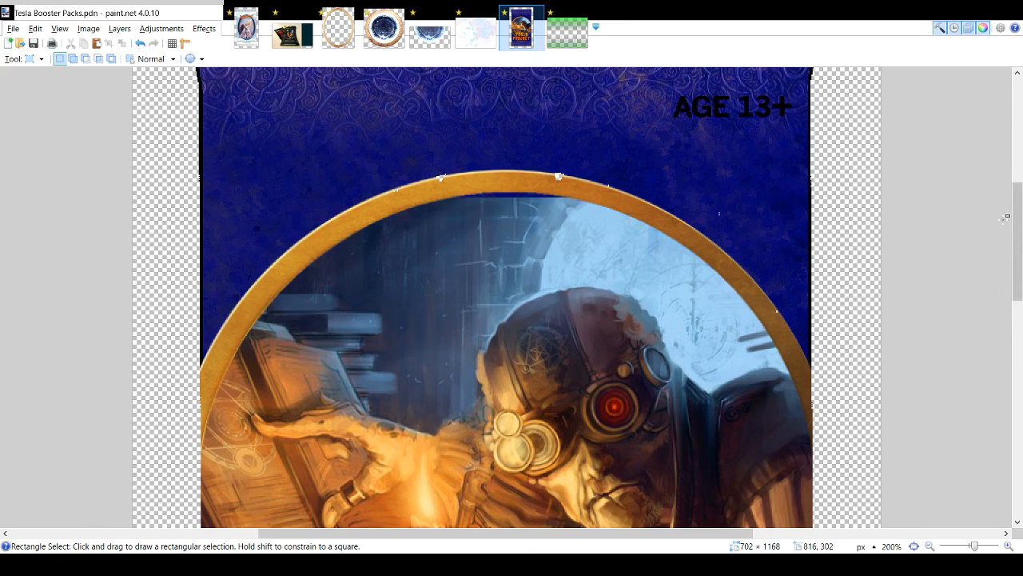
{"action": "left_click", "coordinate": [991, 264]}
{"action": "left_click_drag", "start_coordinate": [1019, 219], "coordinate": [1018, 174]}
{"action": "left_click", "coordinate": [929, 546]}
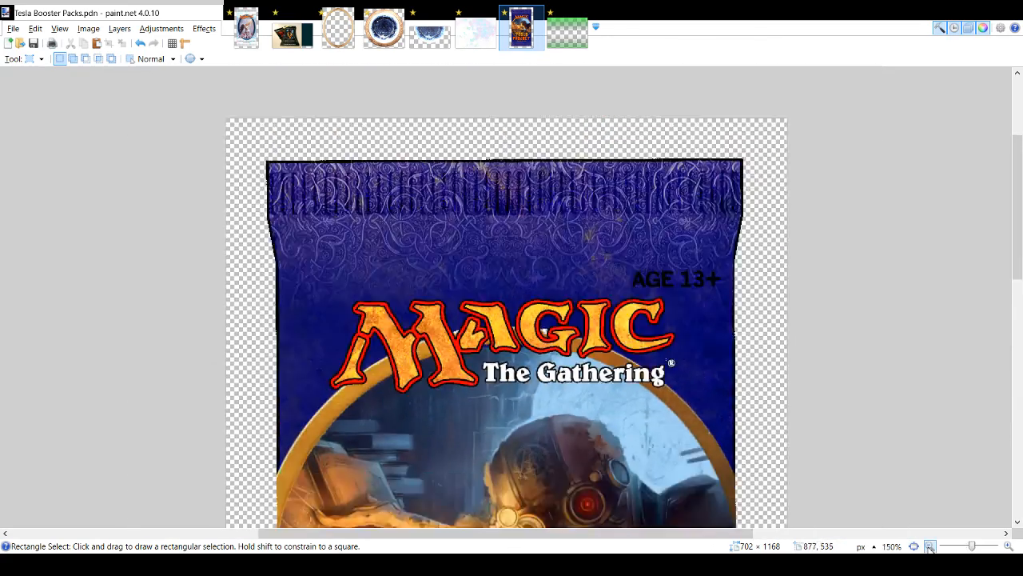
{"action": "left_click", "coordinate": [929, 546]}
{"action": "left_click", "coordinate": [929, 546]}
{"action": "left_click", "coordinate": [929, 546]}
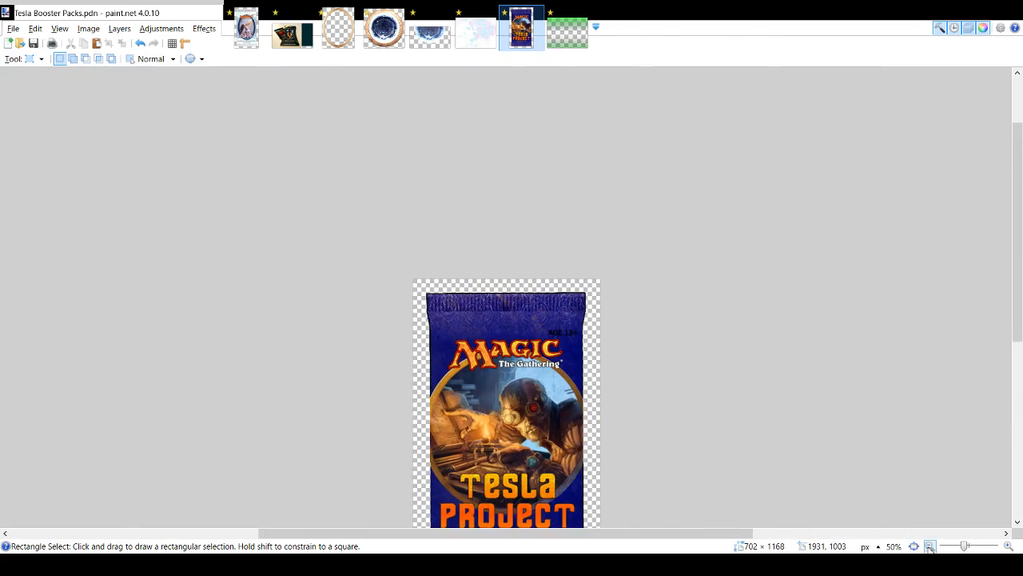
{"action": "left_click", "coordinate": [1008, 546]}
{"action": "left_click_drag", "start_coordinate": [1019, 276], "coordinate": [1020, 344]}
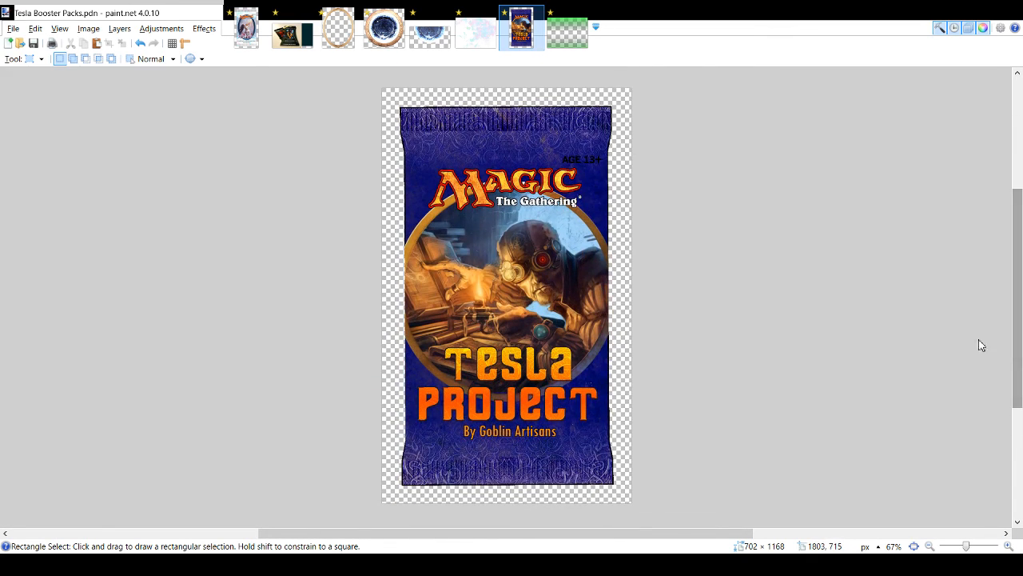
- Return to the Booster Template image and clear its selection
{"action": "key", "text": "ctrl+Tab"}
{"action": "key", "text": "ctrl+Tab"}
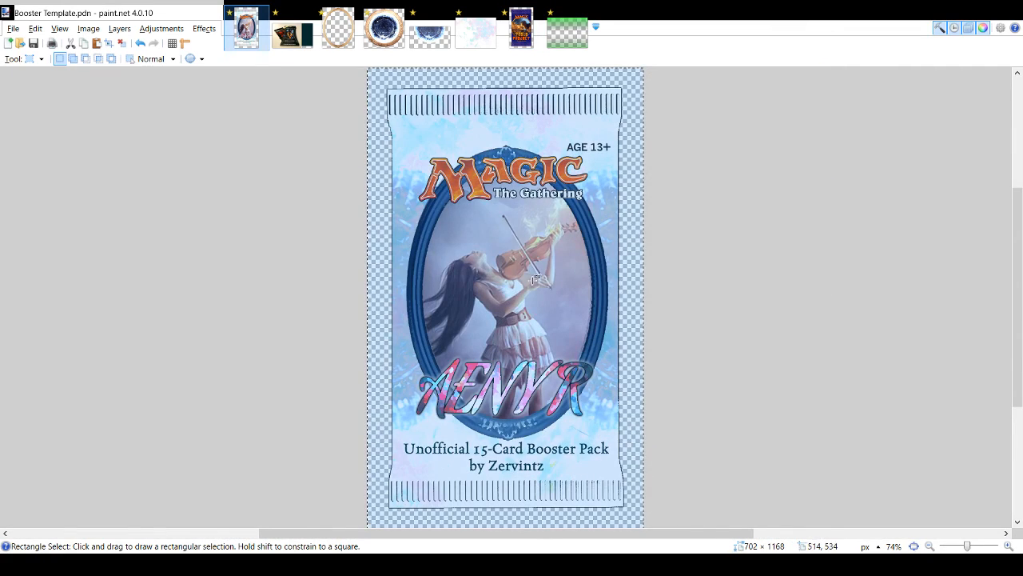
{"action": "left_click", "coordinate": [280, 199]}
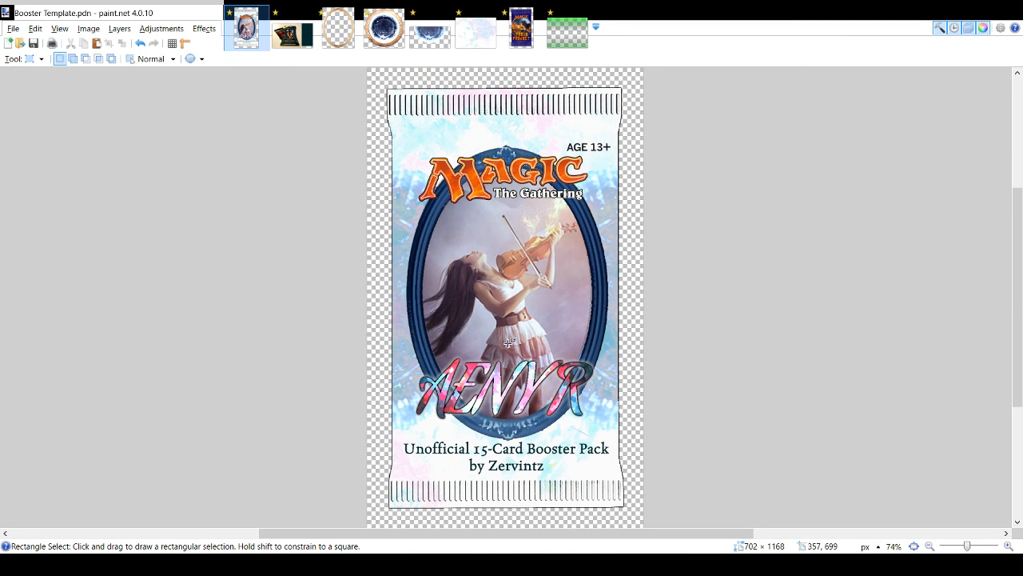